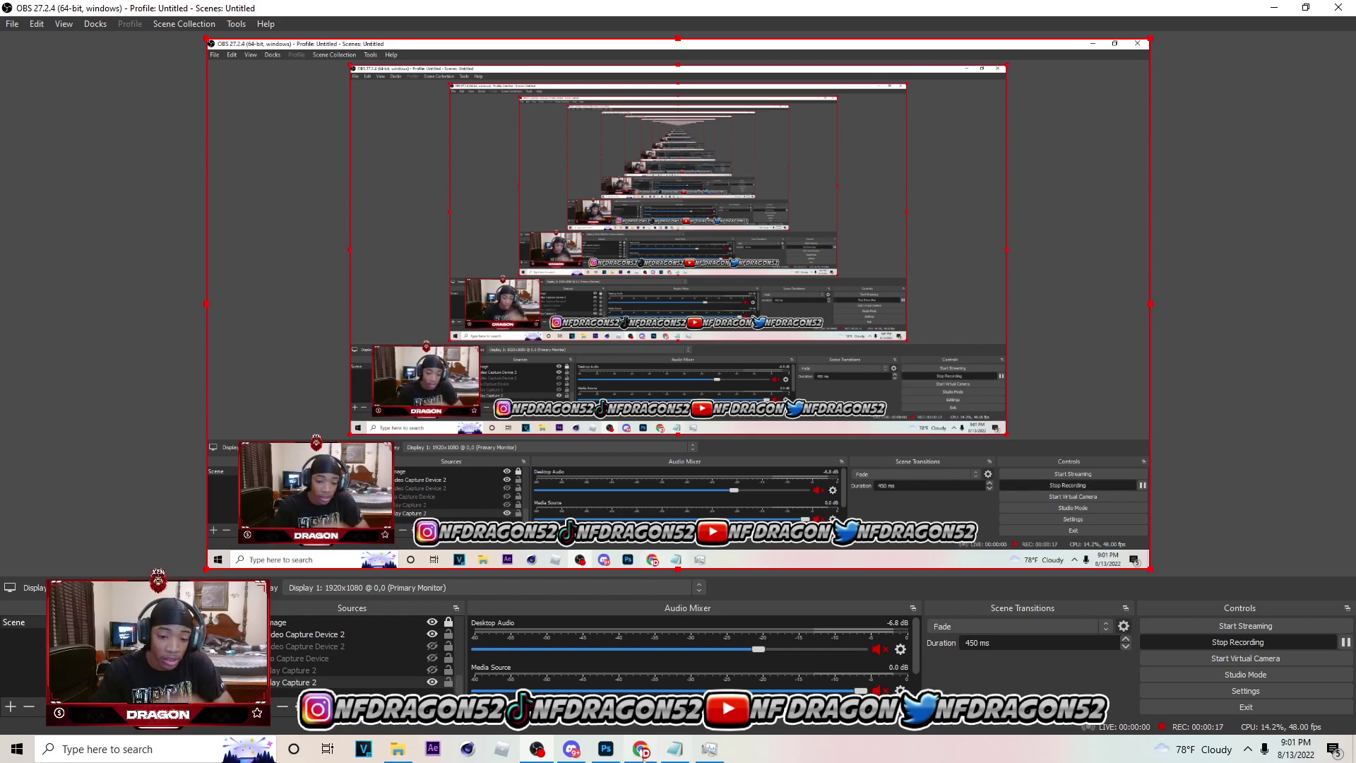
Create a transparent 1280×720 document, paste the webcam photo, then bring up the Google Images results
click(606, 751)
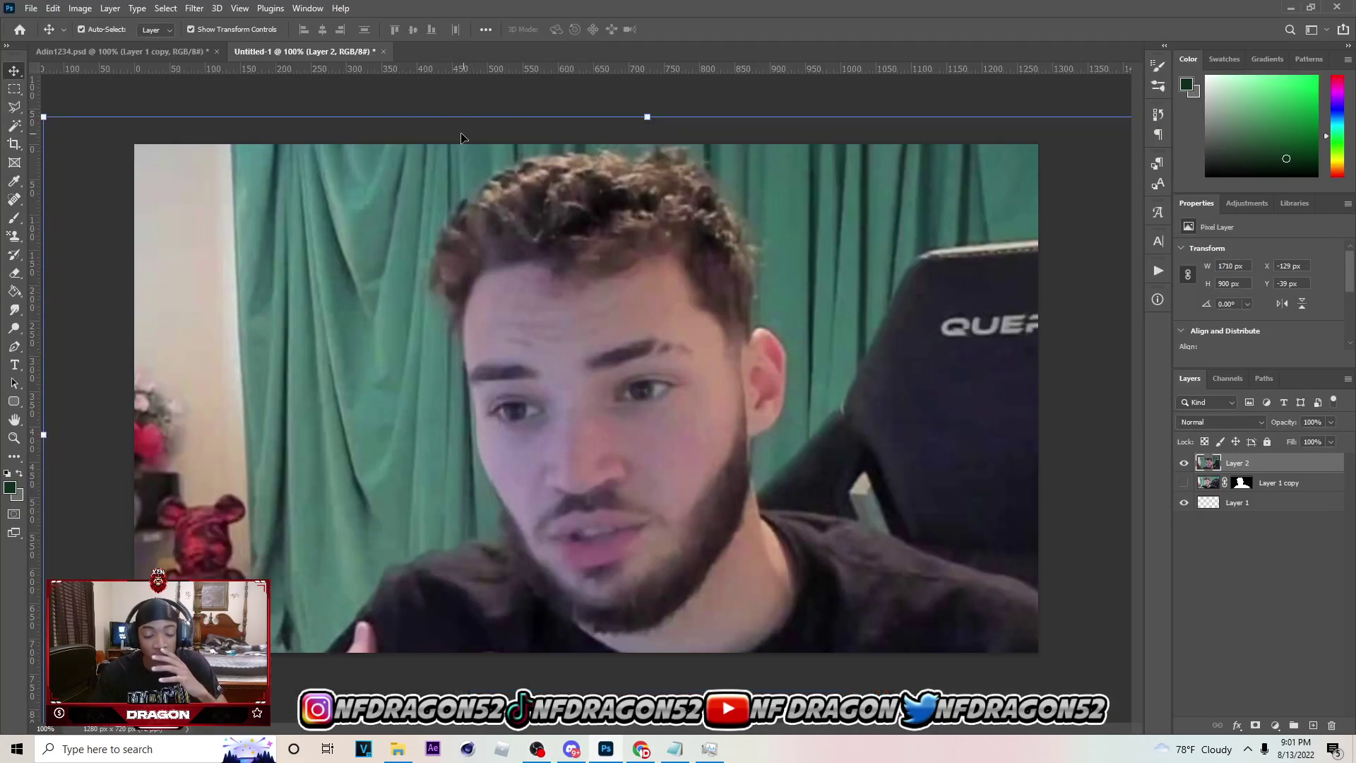
click(31, 8)
click(45, 24)
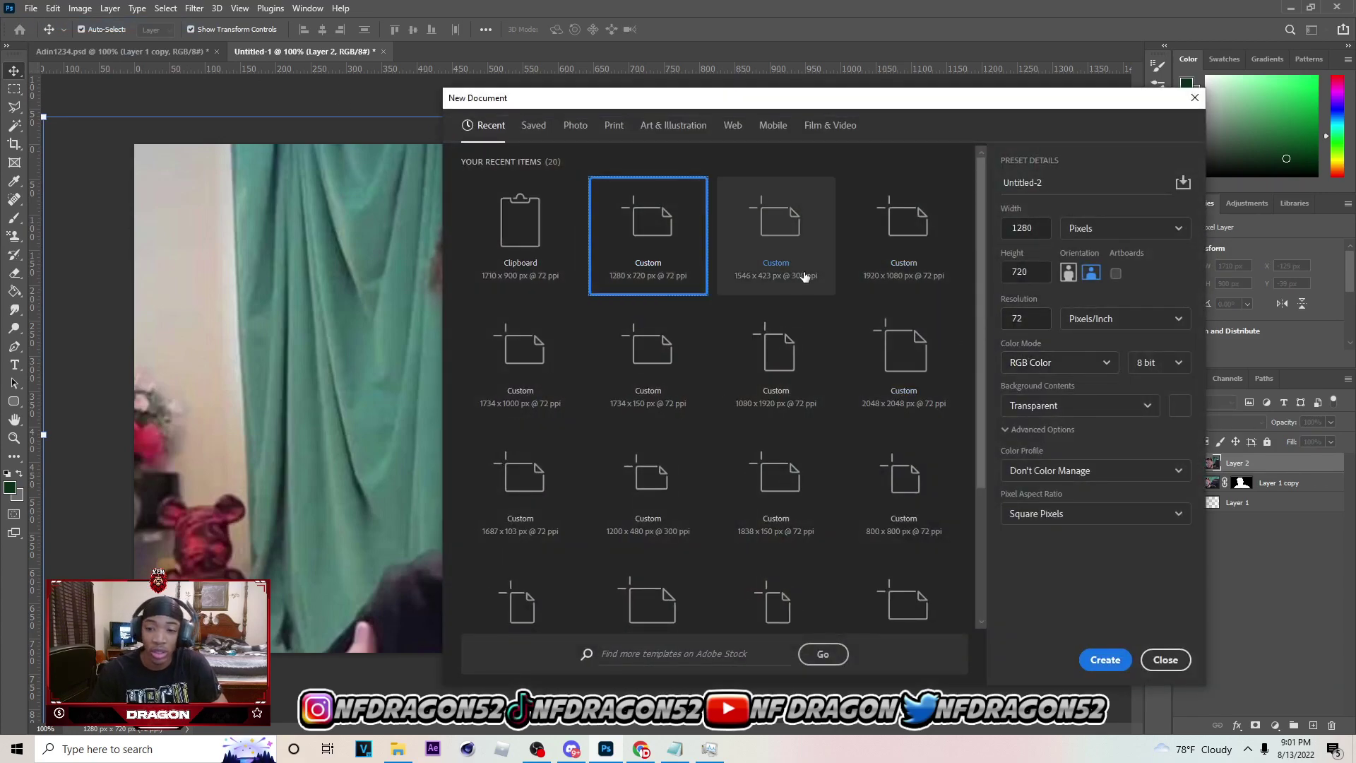
click(1096, 660)
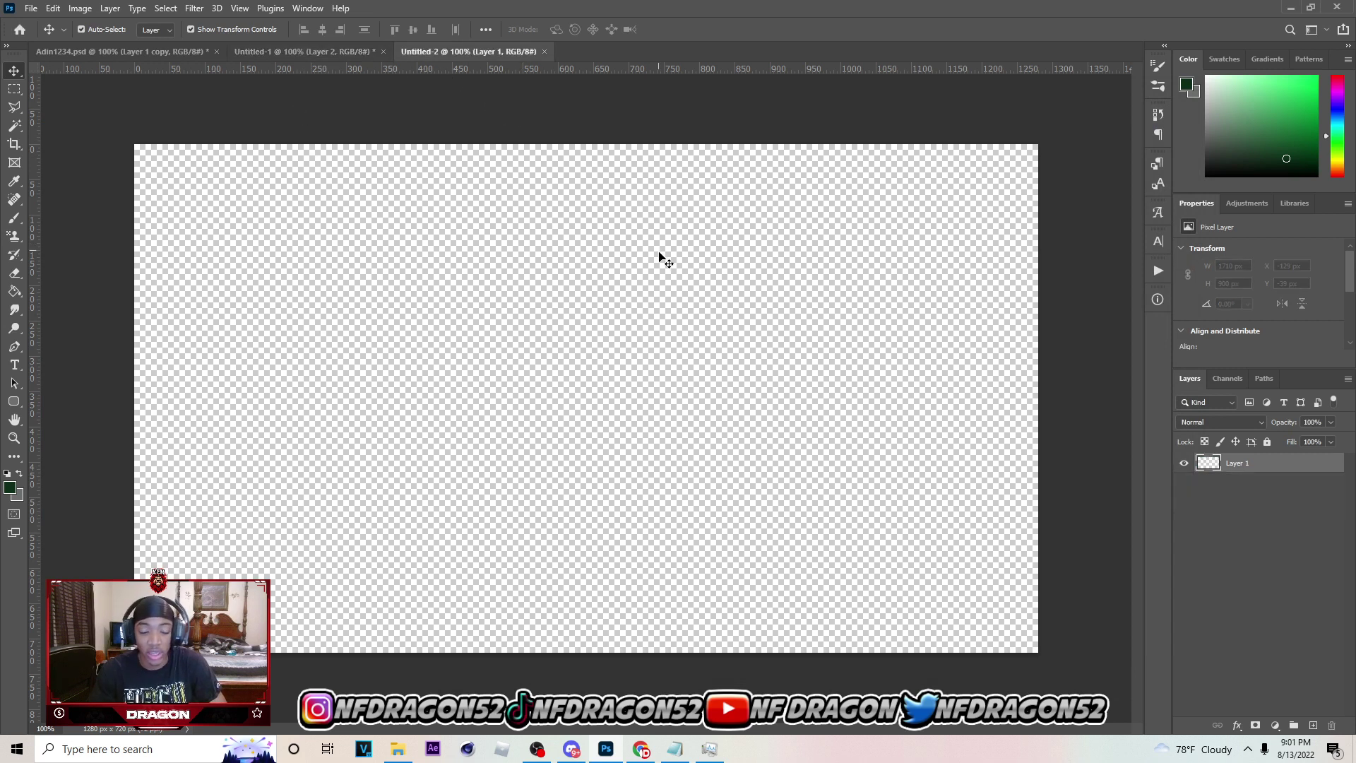
key(ctrl+v)
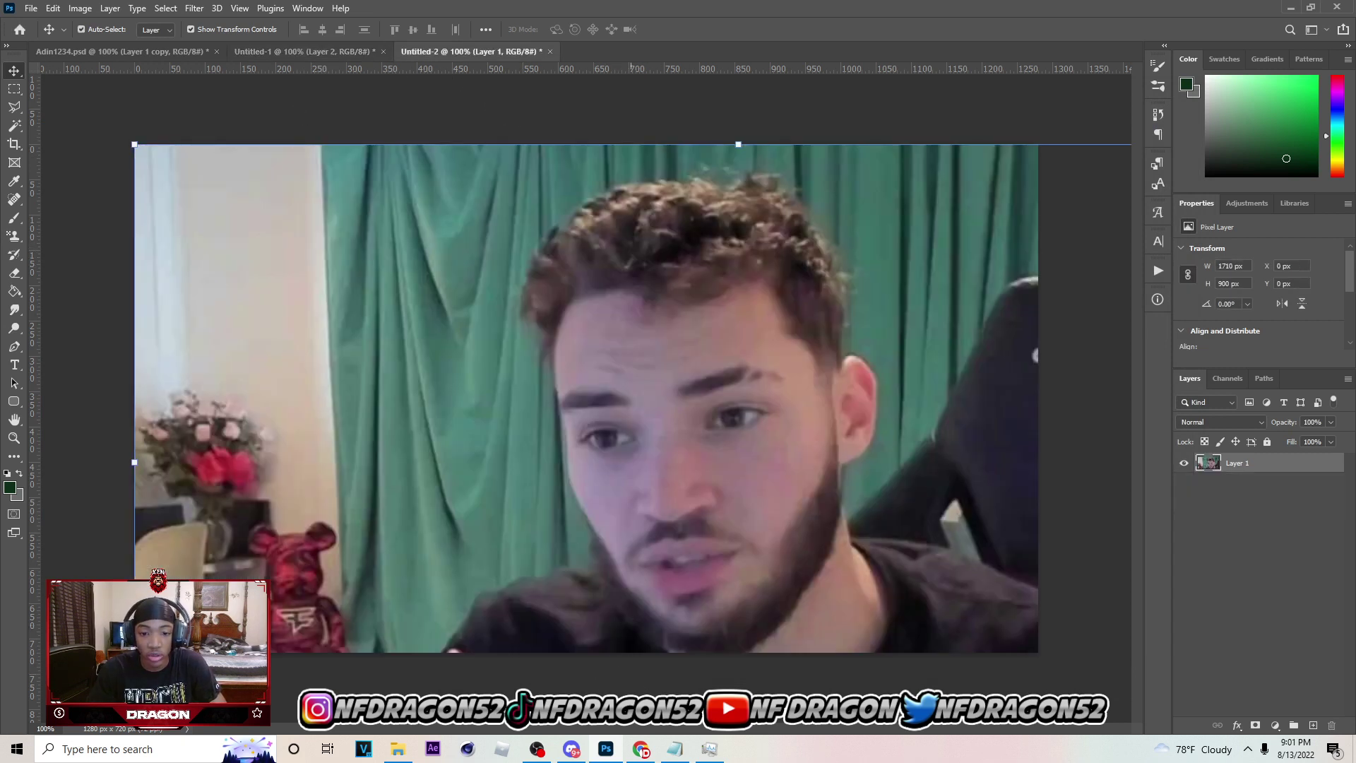
mouse_move(632, 752)
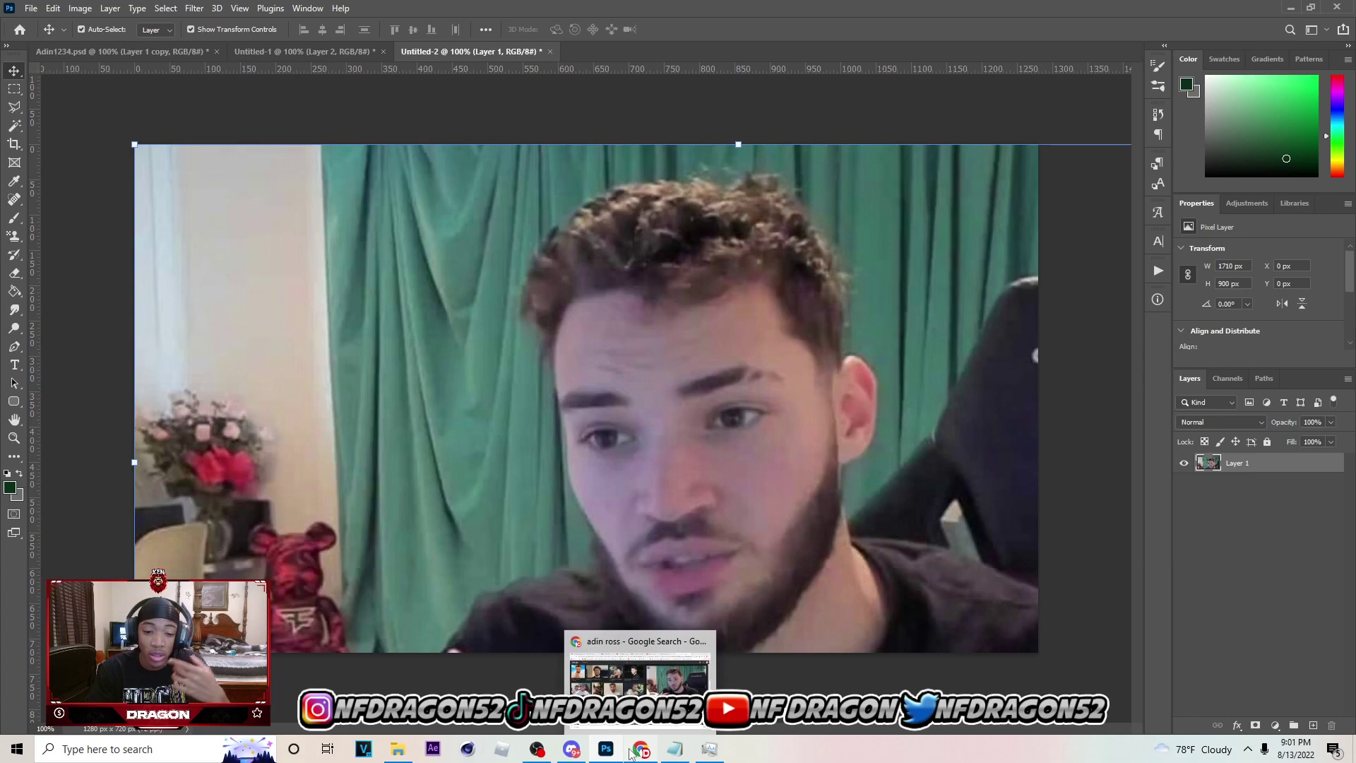
click(639, 661)
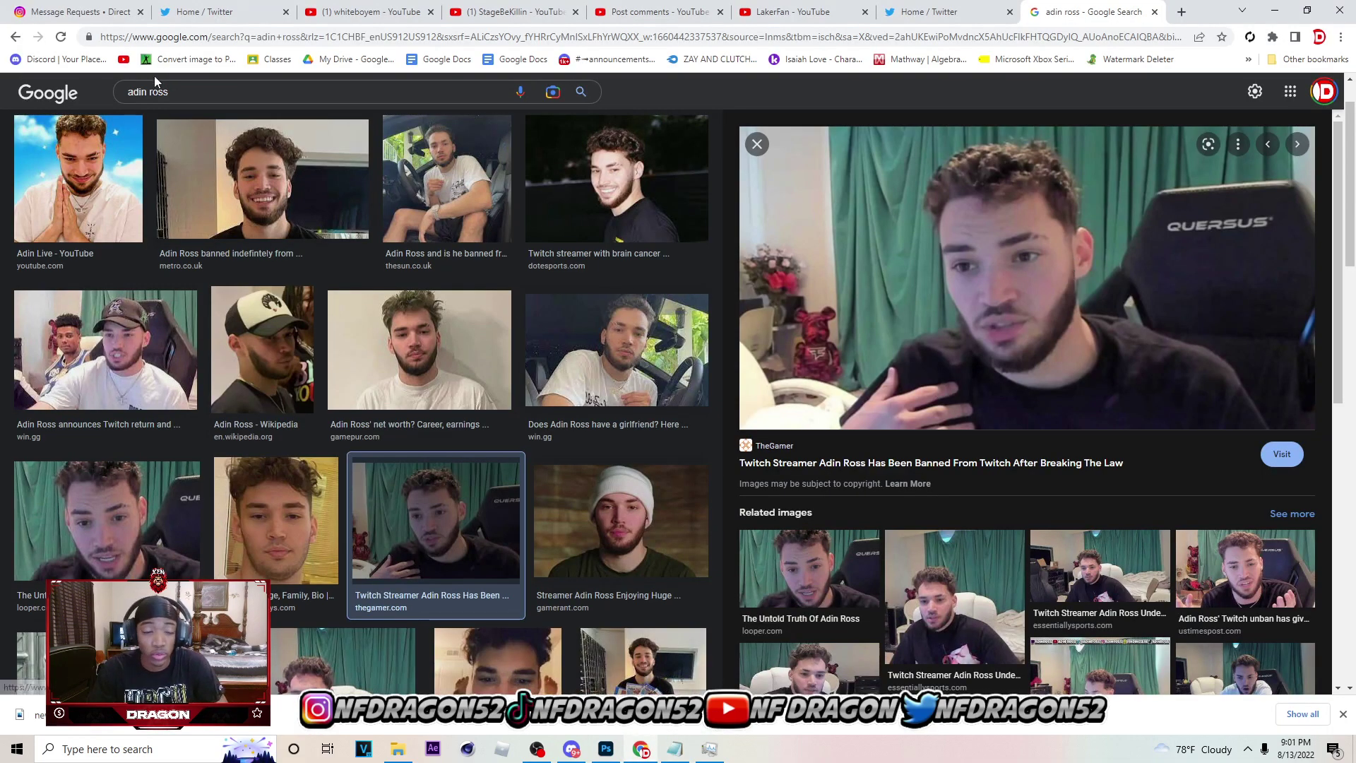
Copy the green-curtain webcam result from Google Images to the clipboard and go back to Photoshop
scroll(298, 110, up, 1)
click(190, 103)
scroll(190, 104, down, 1)
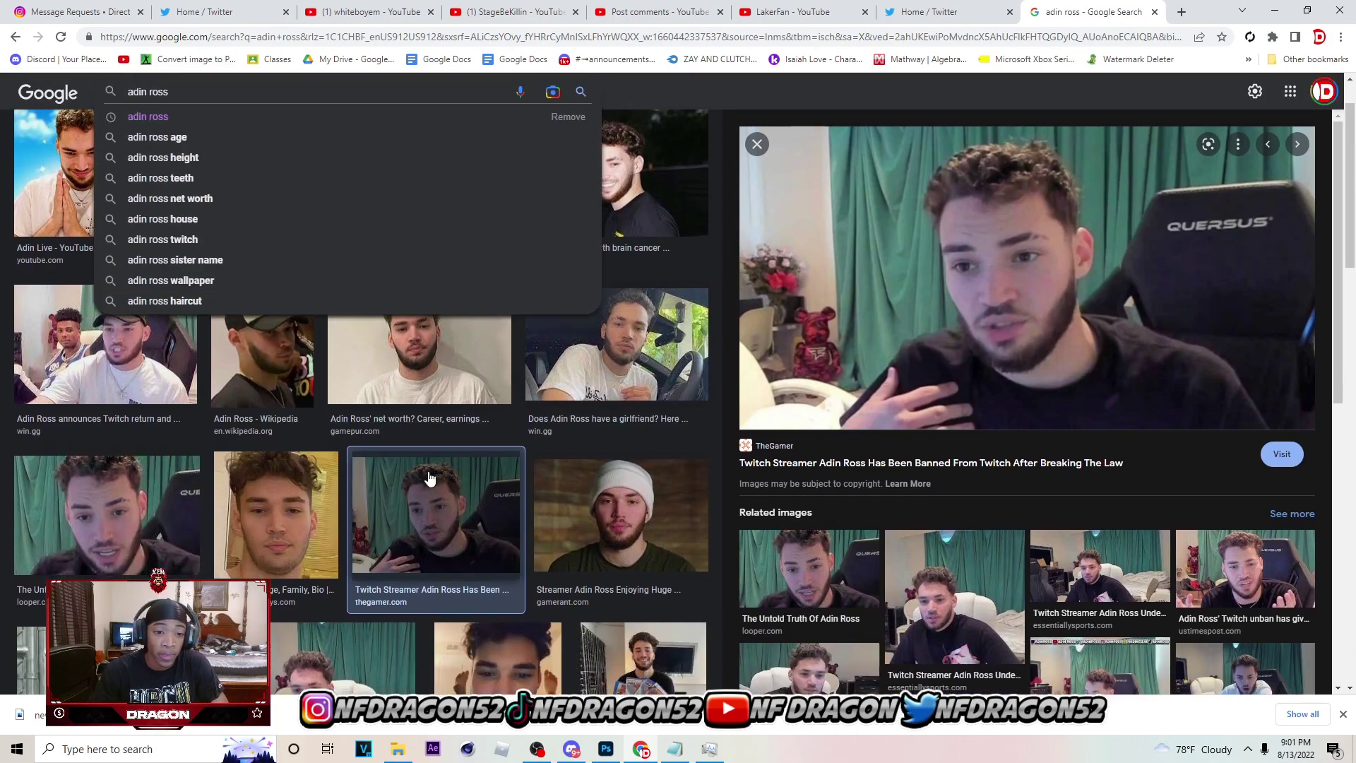
click(681, 463)
click(495, 383)
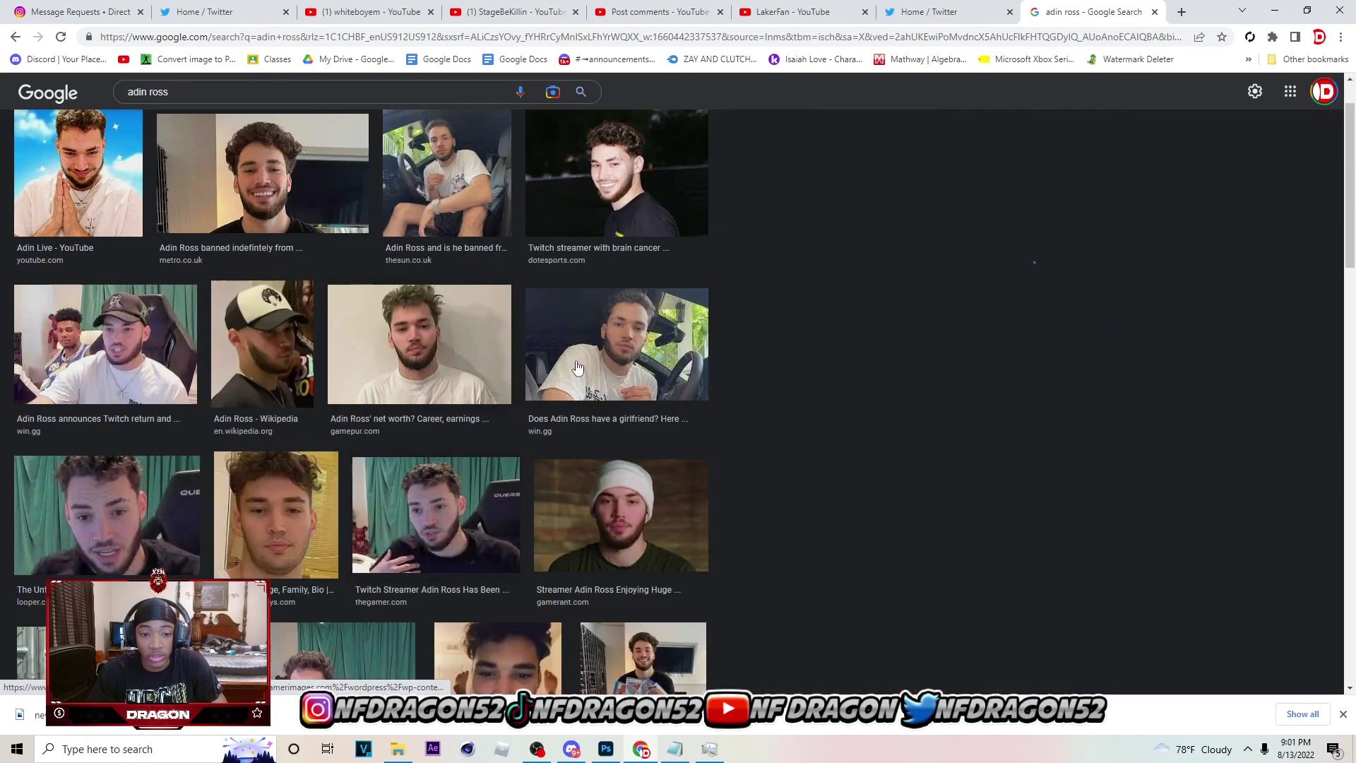
right_click(1042, 328)
click(1112, 493)
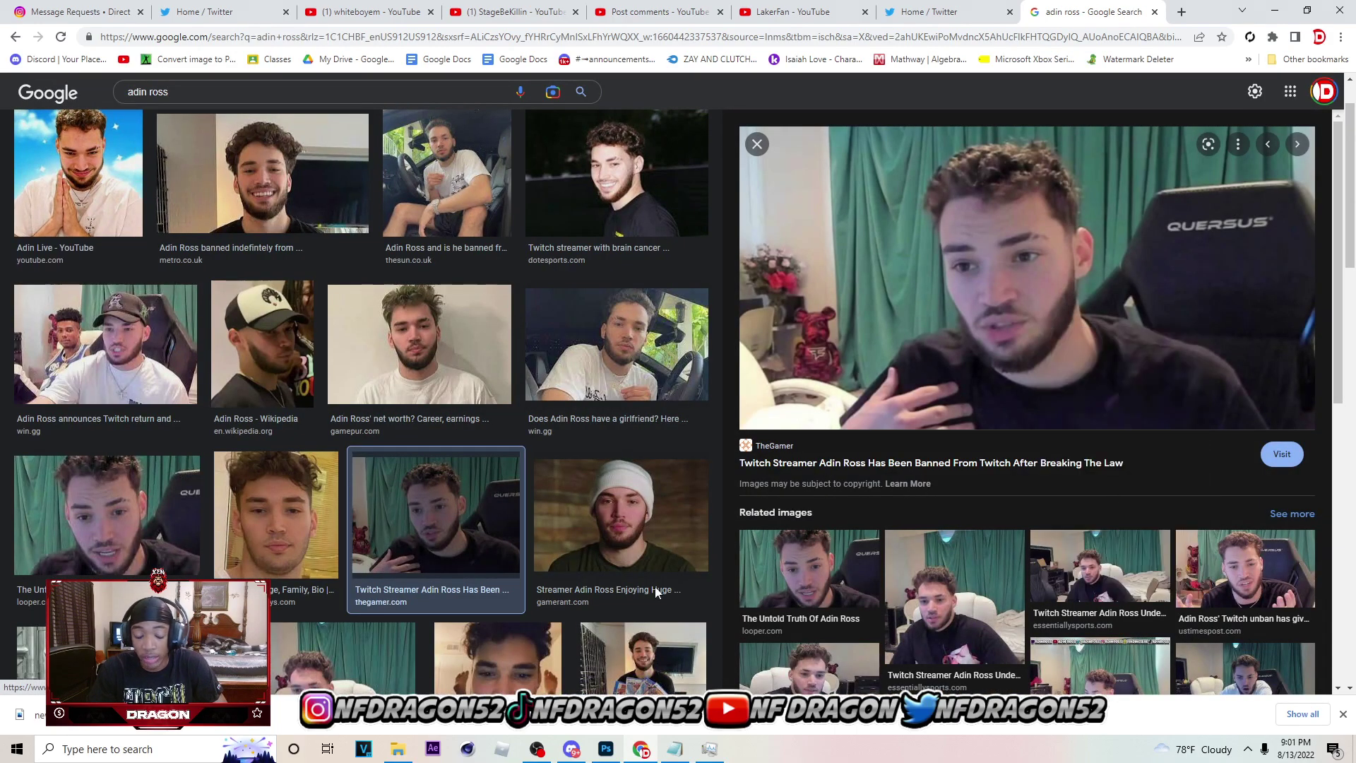
click(604, 749)
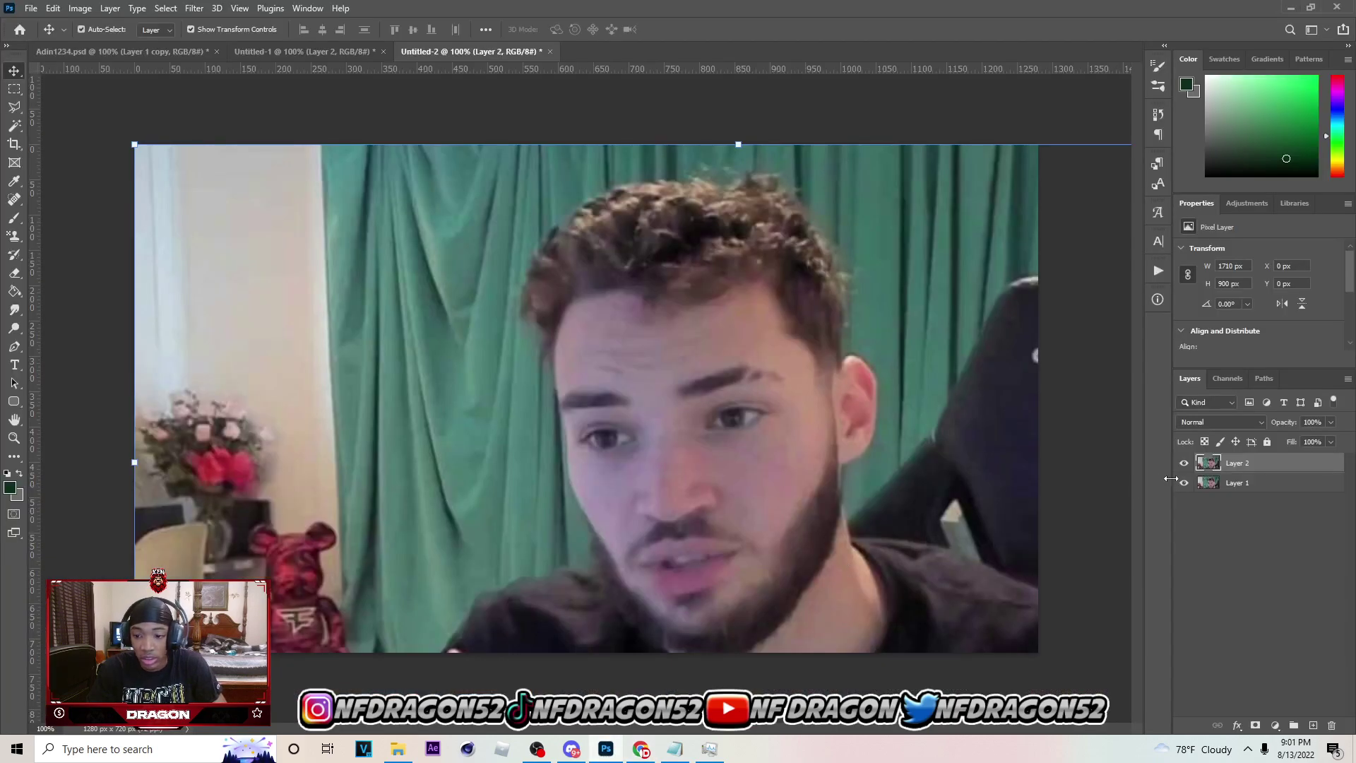
Scale the pasted photo to about 82%, shift it 24 px right, and commit the transform
drag(739, 140, 739, 424)
drag(871, 532, 701, 404)
drag(573, 303, 597, 125)
mouse_move(670, 326)
mouse_down()
mouse_move(659, 319)
mouse_move(689, 324)
mouse_up()
drag(596, 125, 593, 130)
click(696, 30)
Trace a Pen path from the lower right shoulder up toward the neck and across
key(p)
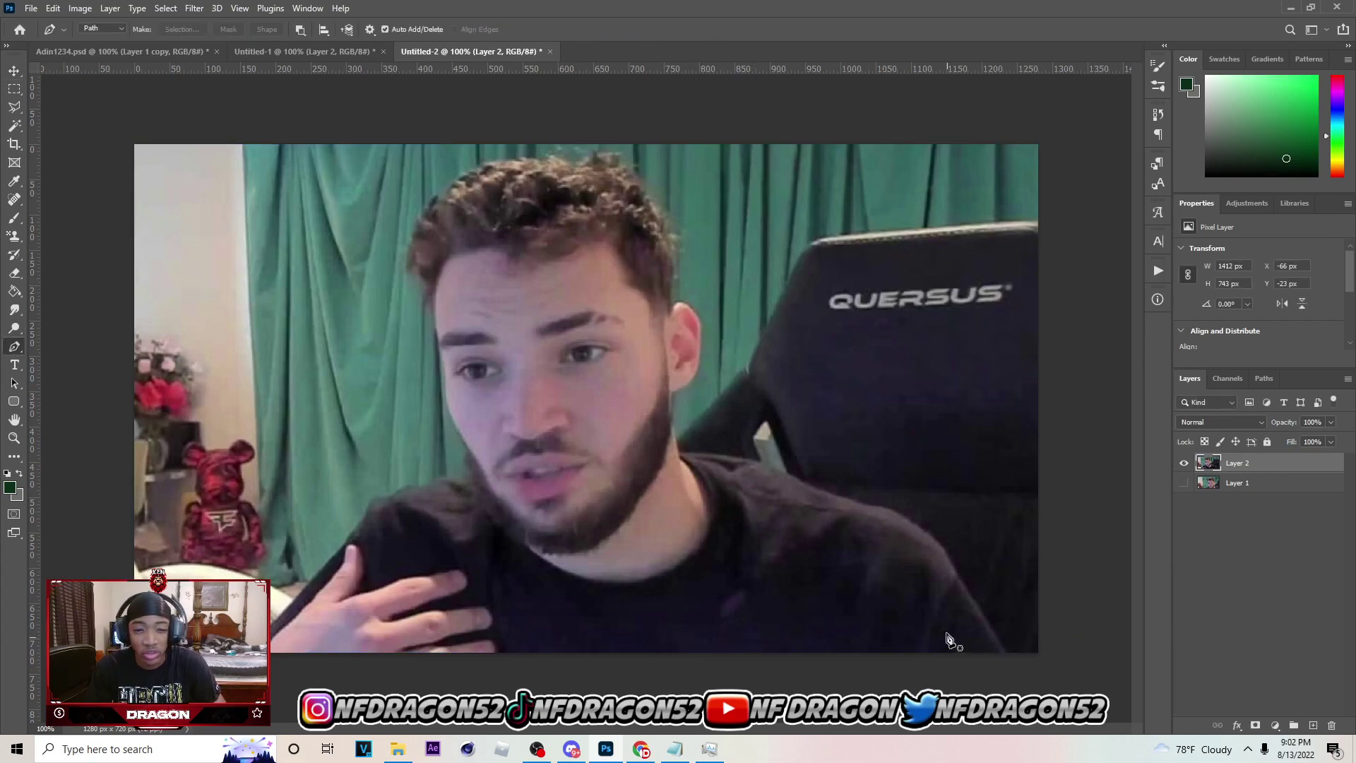
click(1011, 675)
click(1000, 642)
click(972, 600)
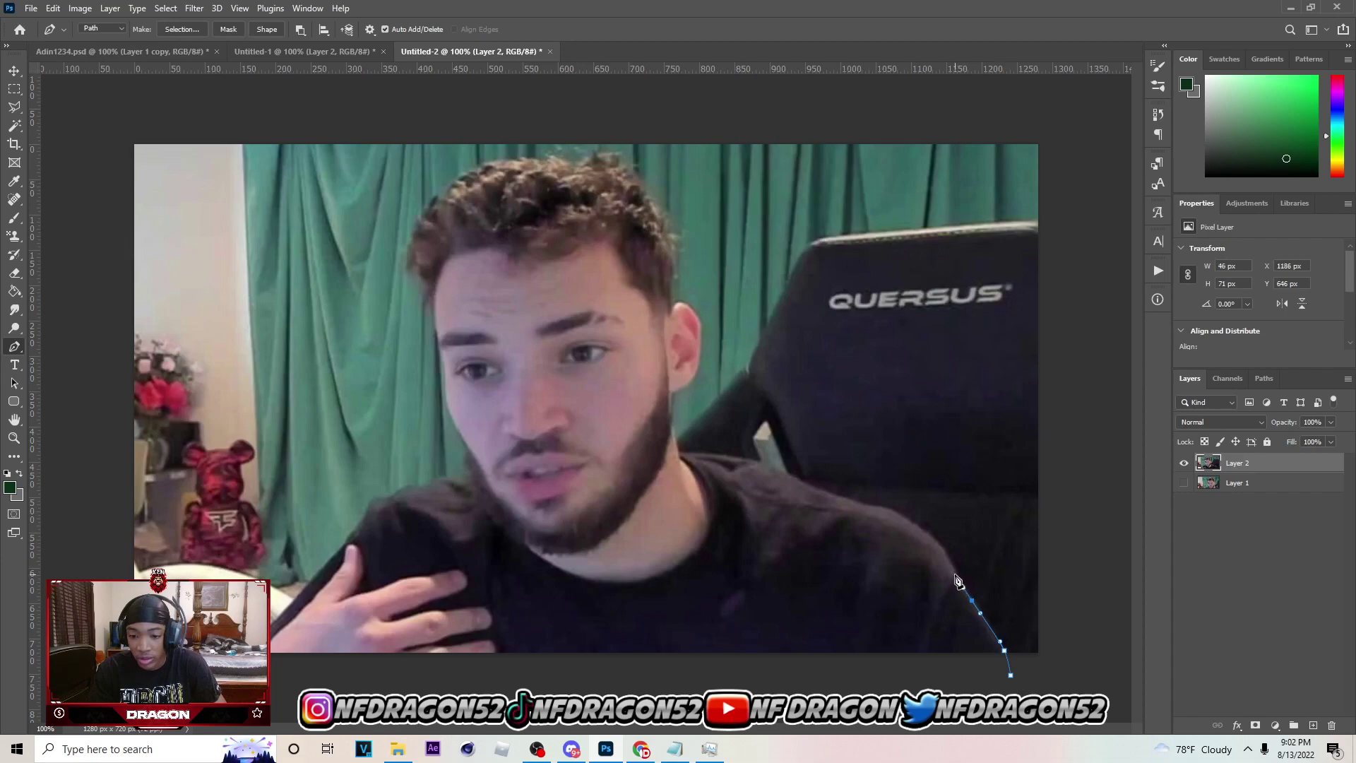
click(954, 574)
click(947, 557)
click(941, 546)
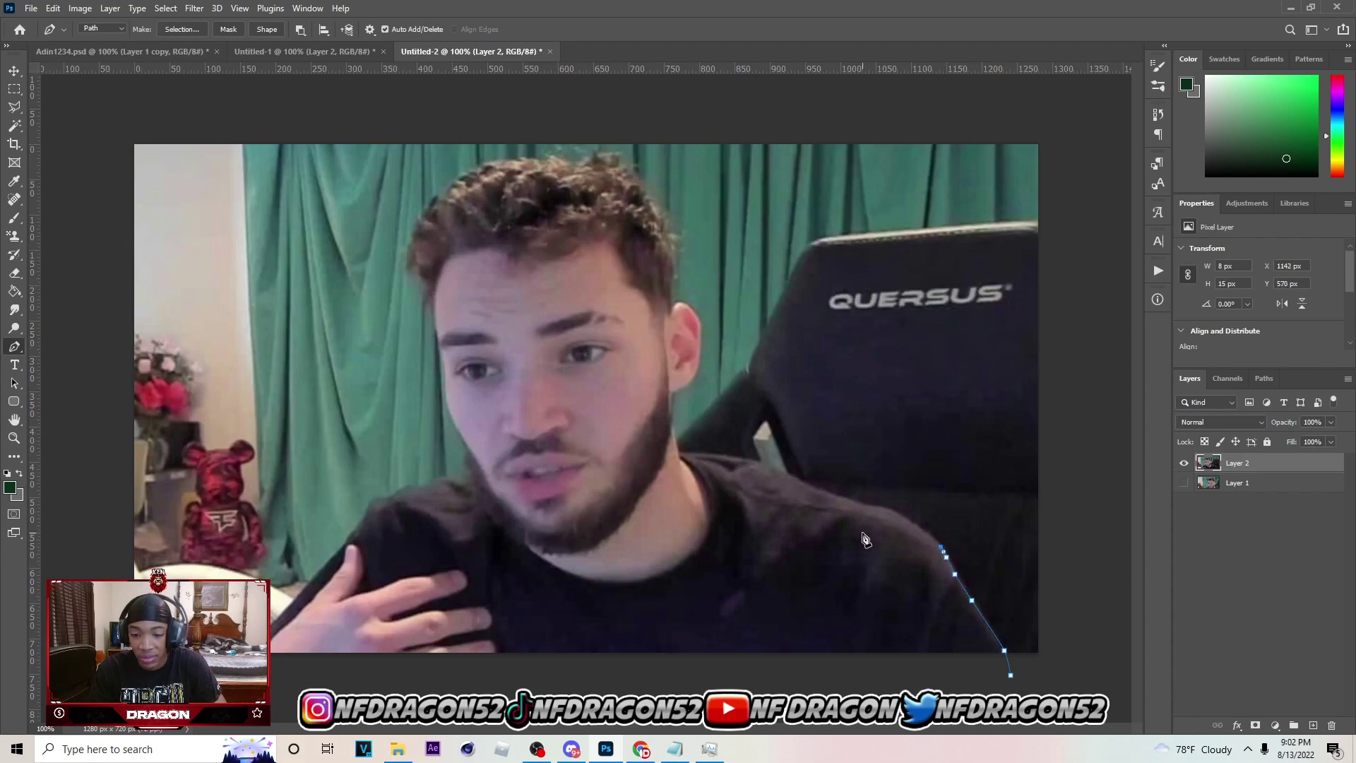
click(874, 506)
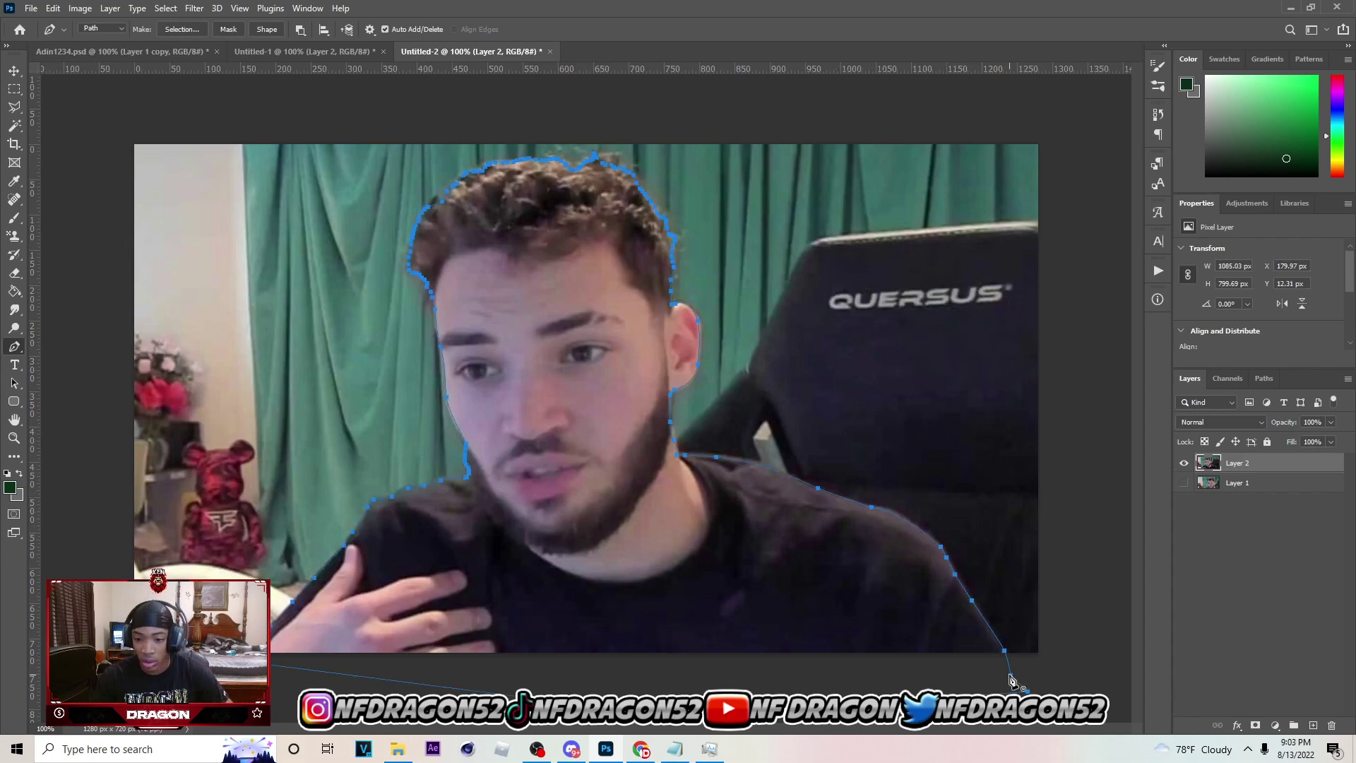
Turn the traced path into a selection and mask the background off Layer 2
right_click(737, 460)
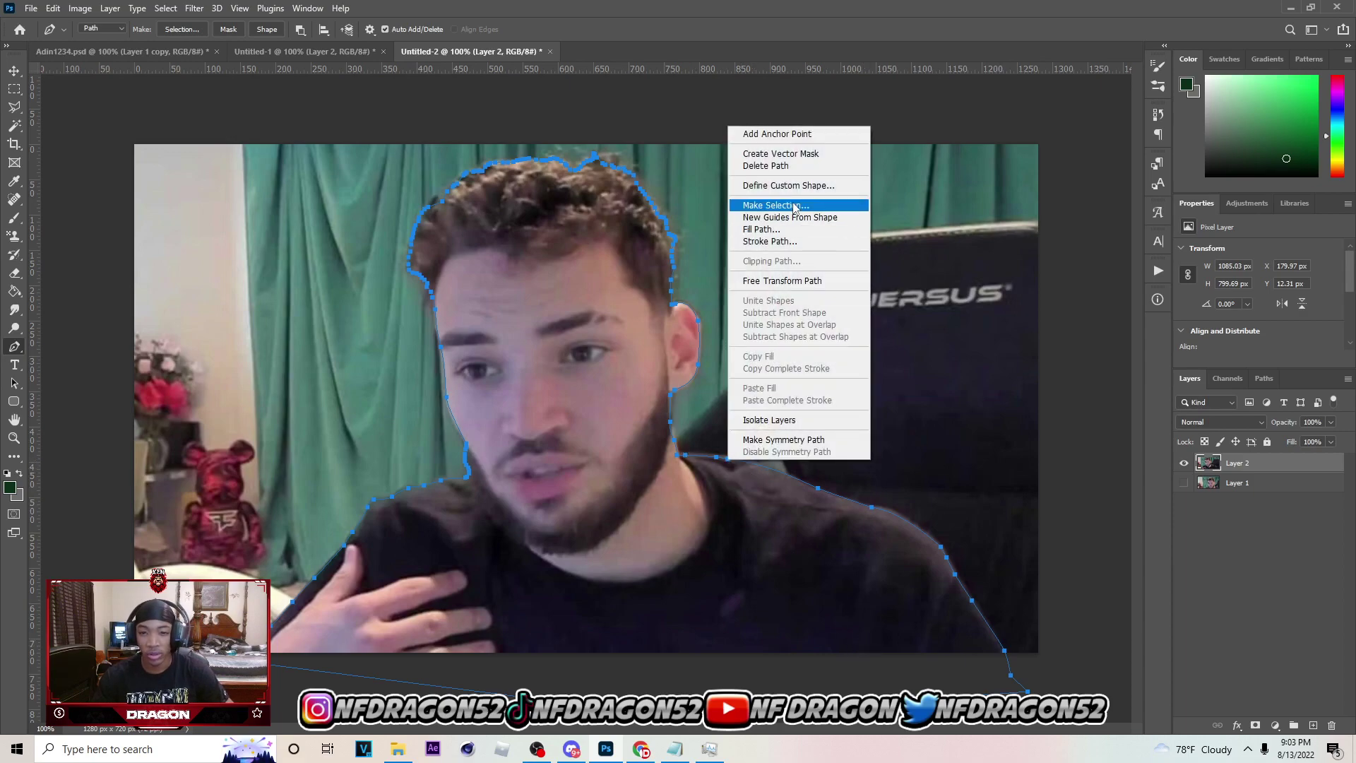
click(749, 207)
click(720, 208)
key(m)
right_click(742, 276)
click(783, 294)
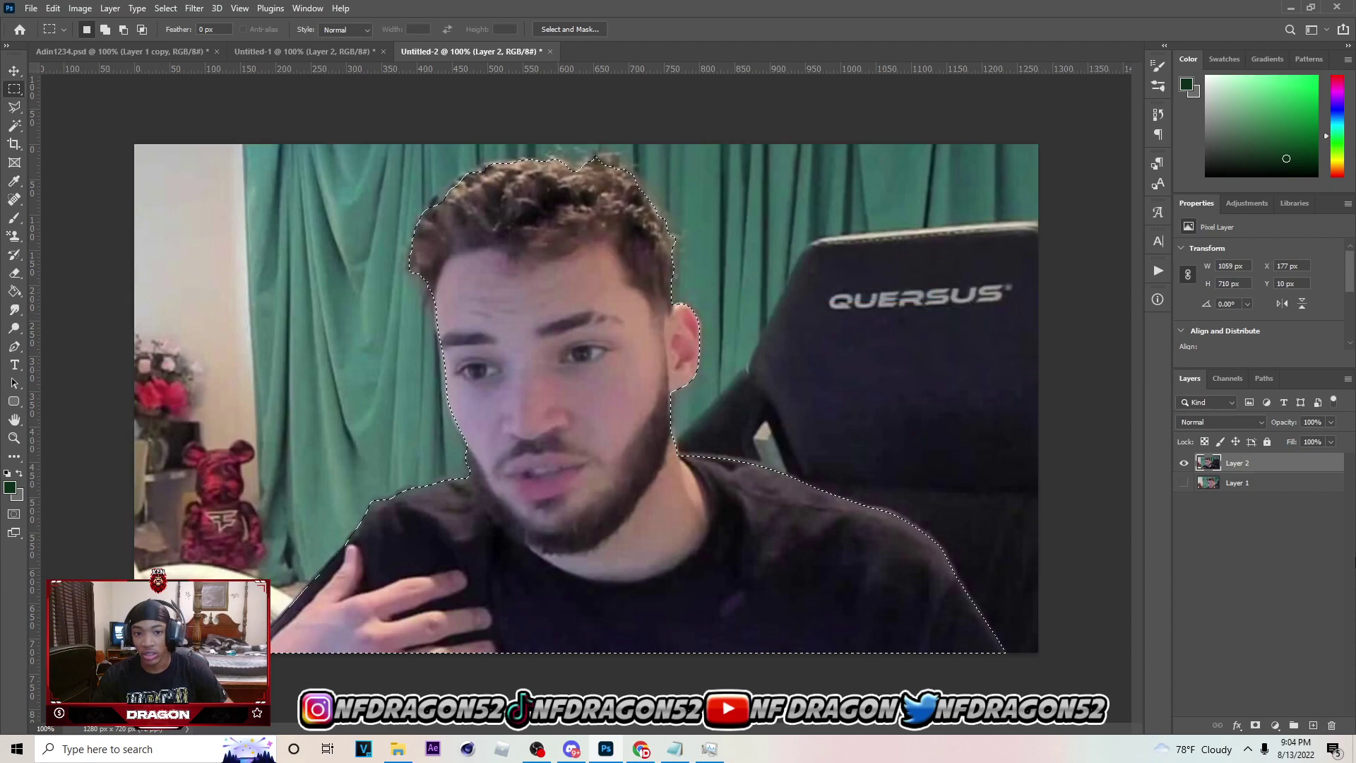
click(1256, 727)
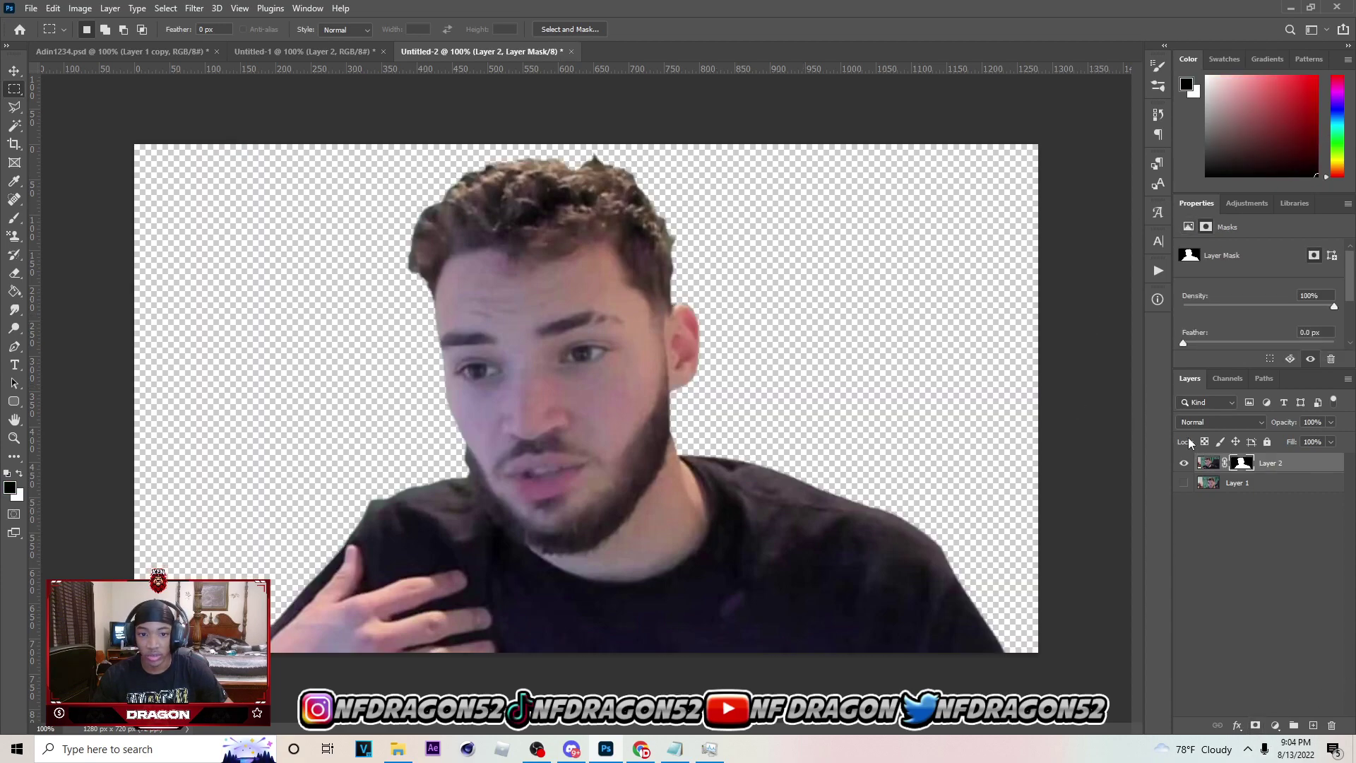
Check the cutout against Layer 1, target the photo pixels, and launch the Camera Raw Filter
click(1184, 482)
click(1184, 483)
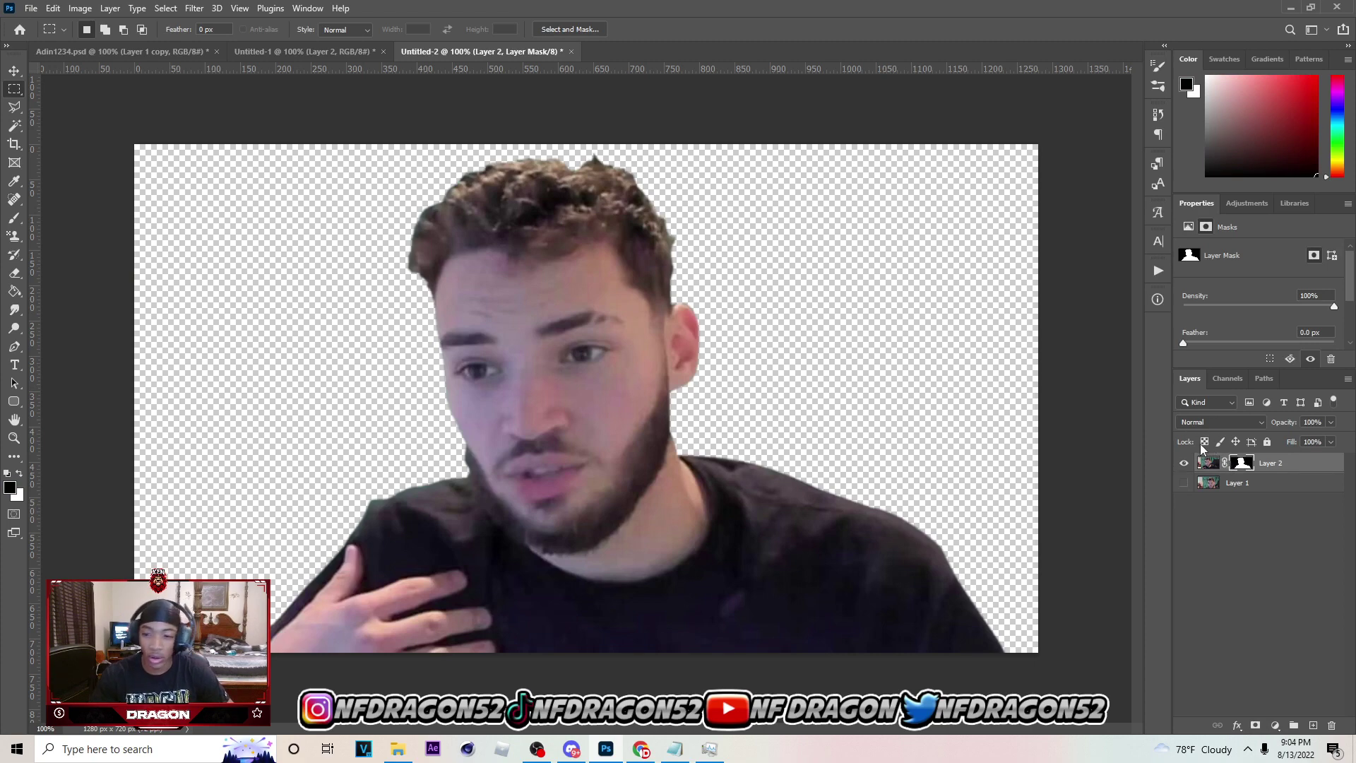
click(1217, 466)
click(14, 70)
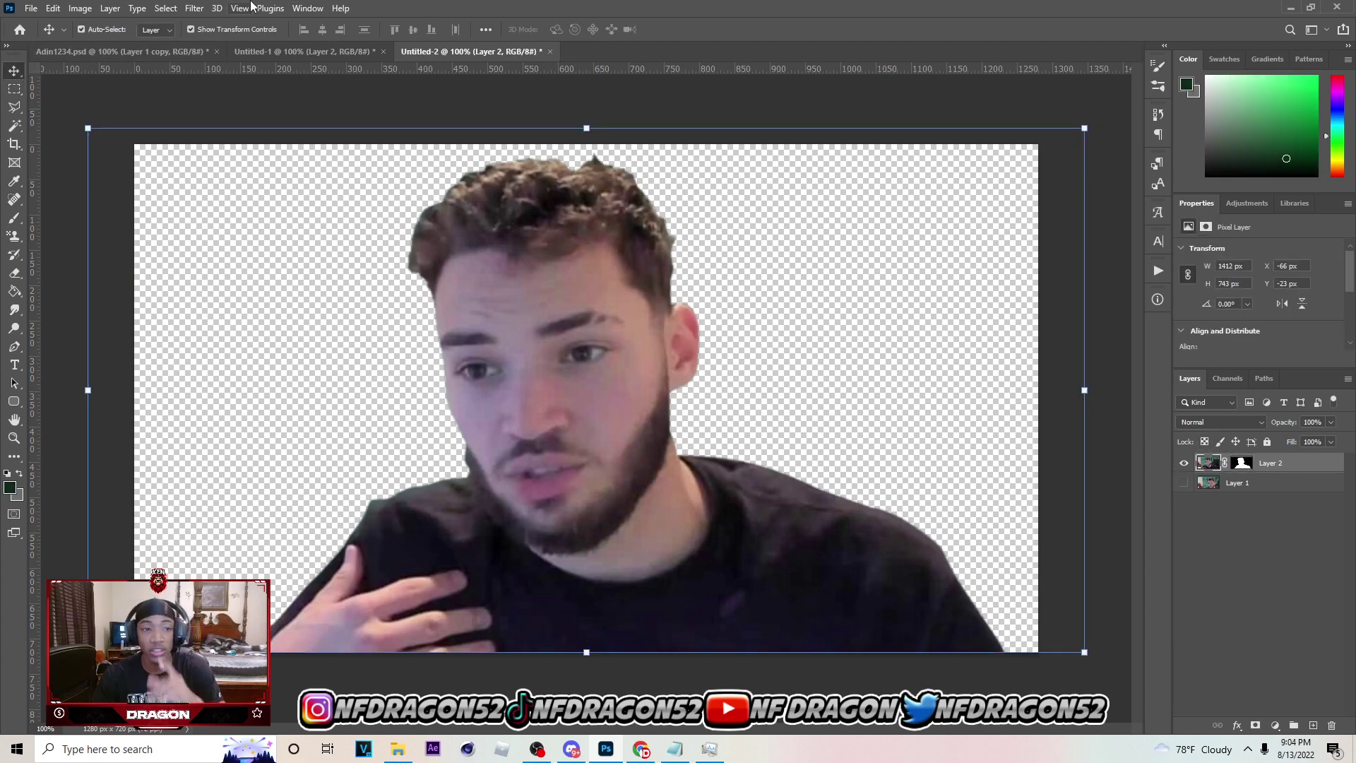
click(195, 7)
click(283, 113)
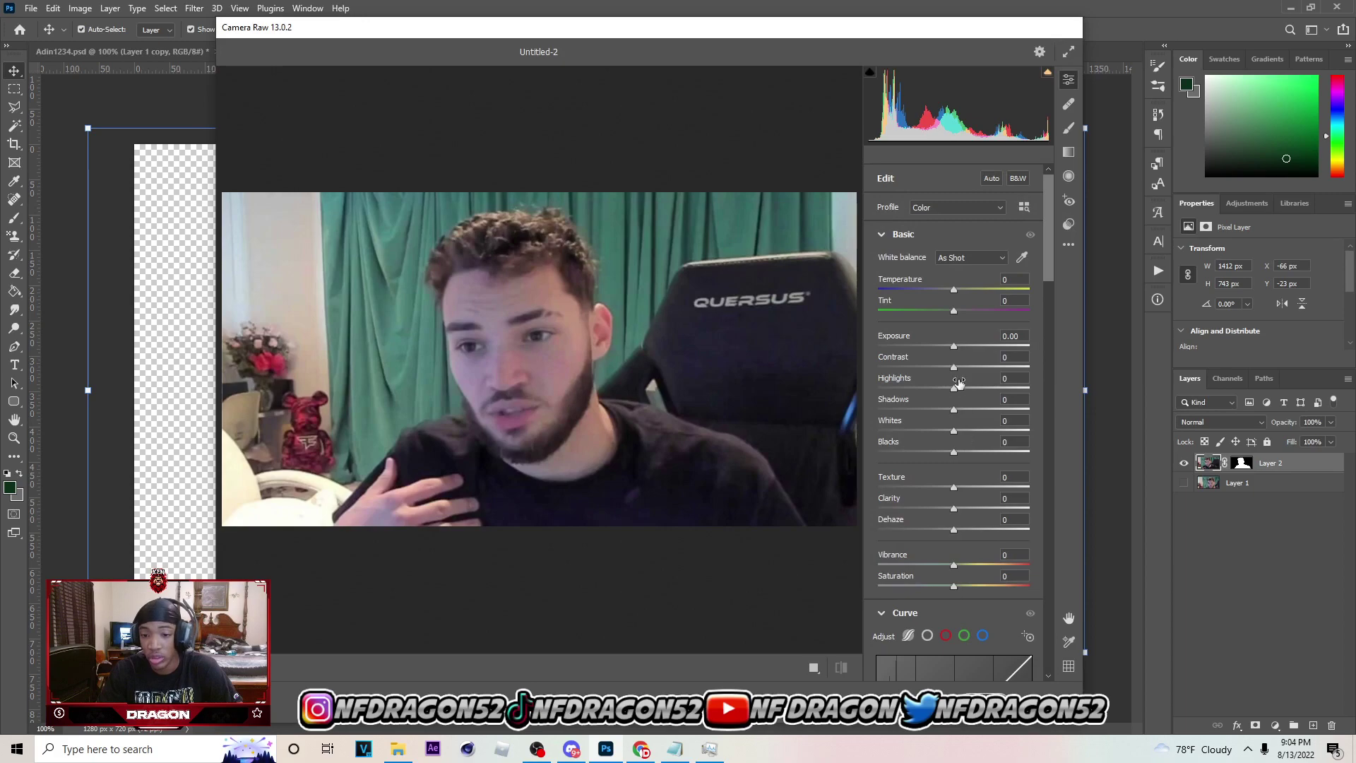
Apply Camera Raw with Exposure +0.65, lifted whites and blacks, Texture +25, Noise Reduction 45
drag(957, 349, 965, 354)
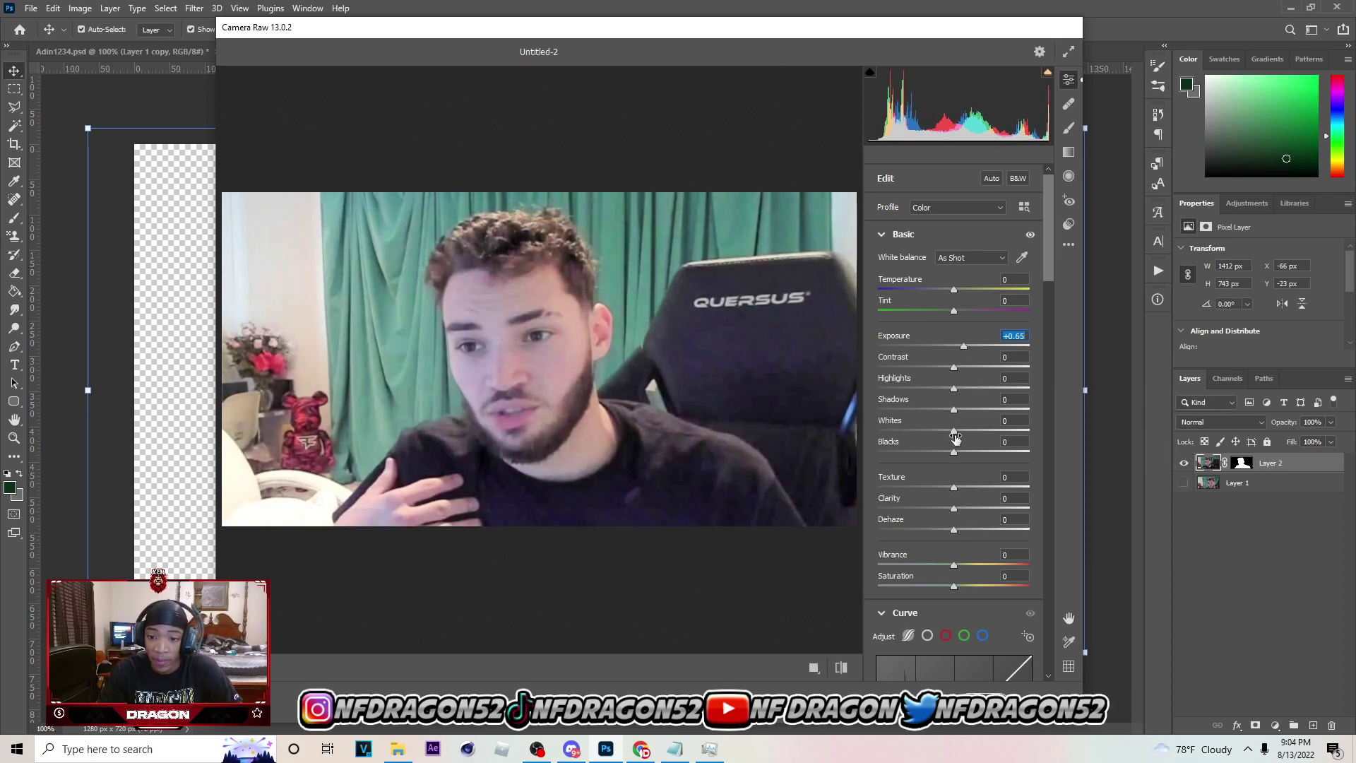
drag(957, 450, 958, 391)
drag(953, 487, 975, 489)
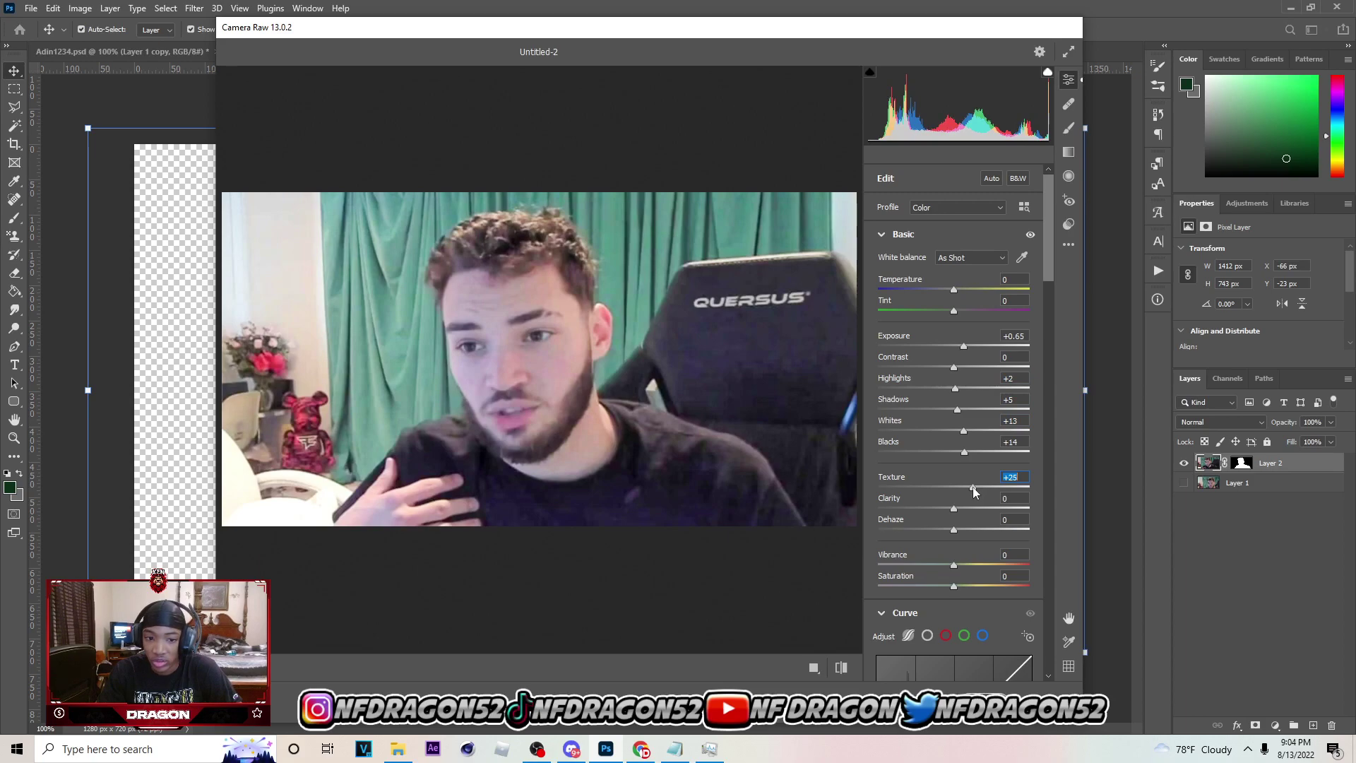
scroll(1041, 267, down, 5)
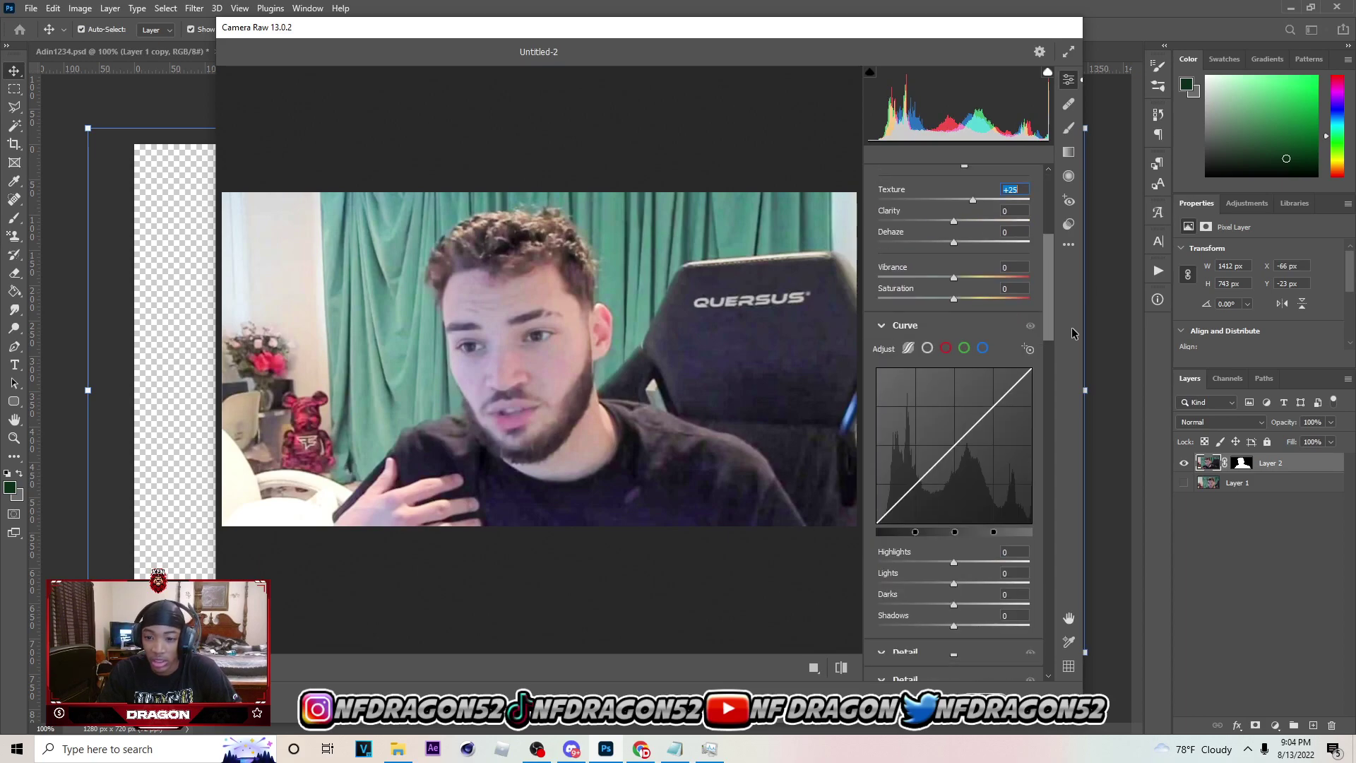
scroll(1052, 313, down, 9)
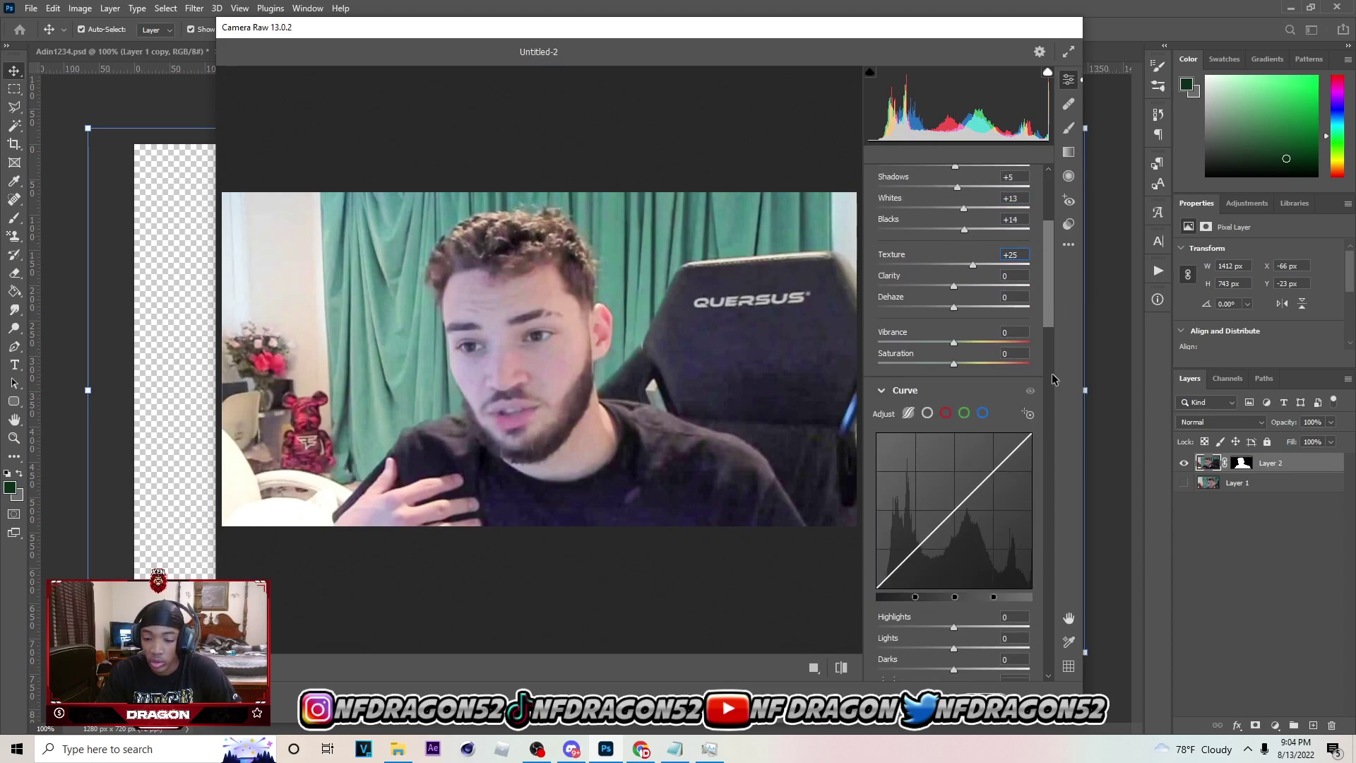
drag(920, 347, 938, 351)
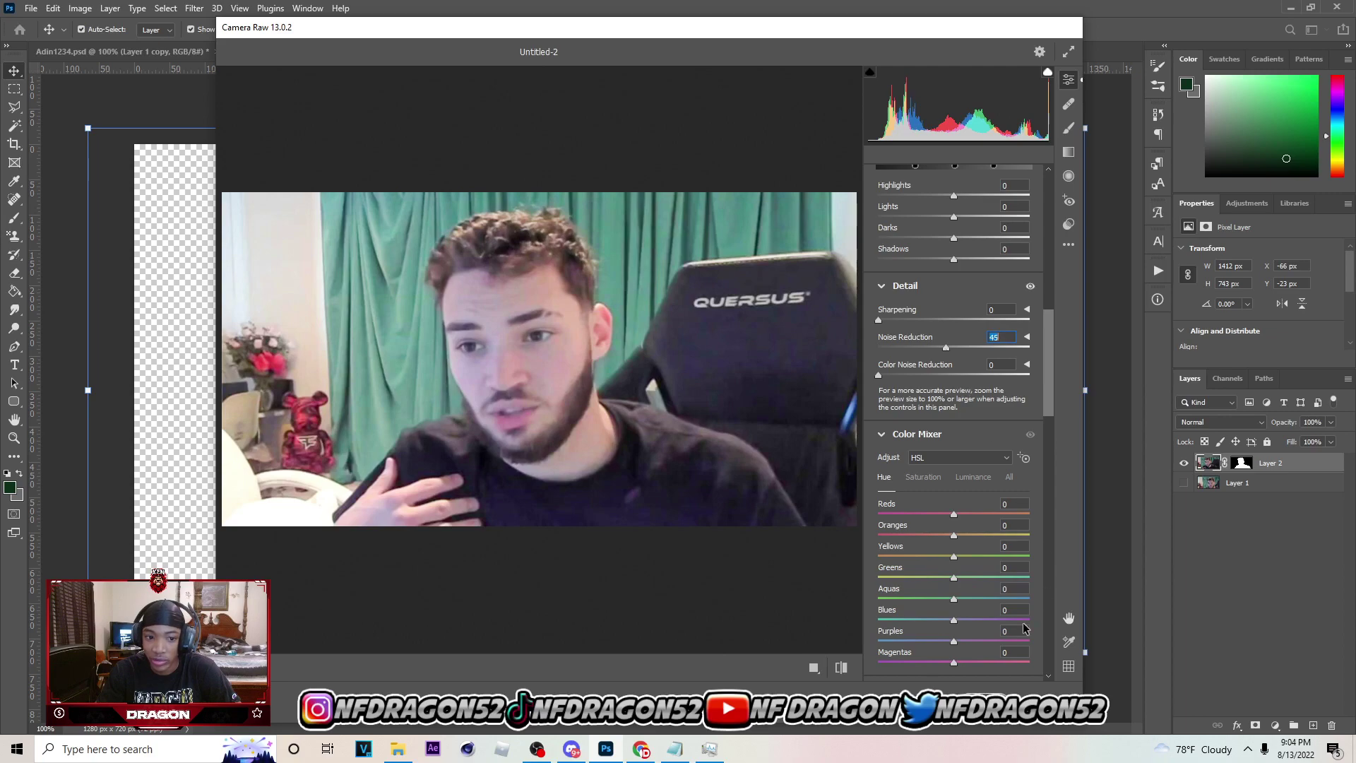
key(Return)
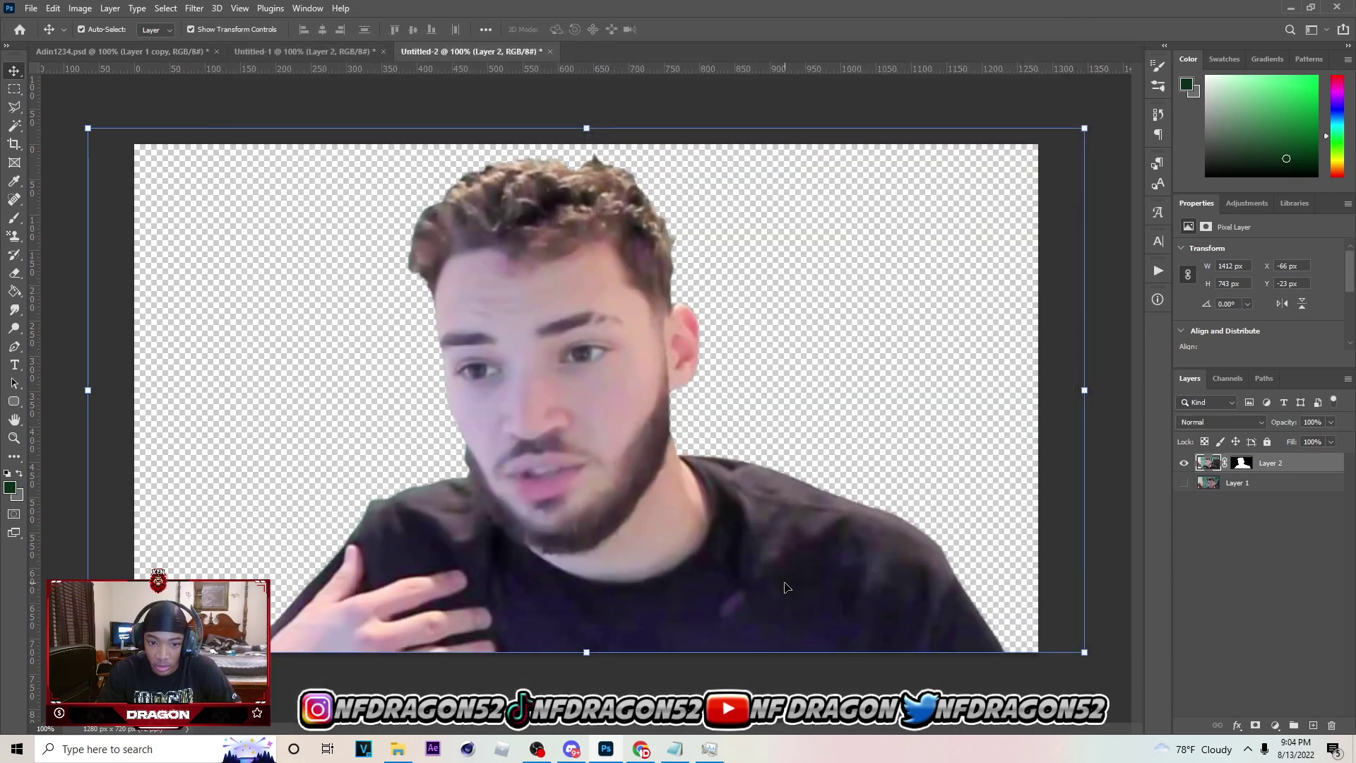
Add a Brightness/Contrast layer clipped to the cutout at brightness 8, then hide it
click(1277, 725)
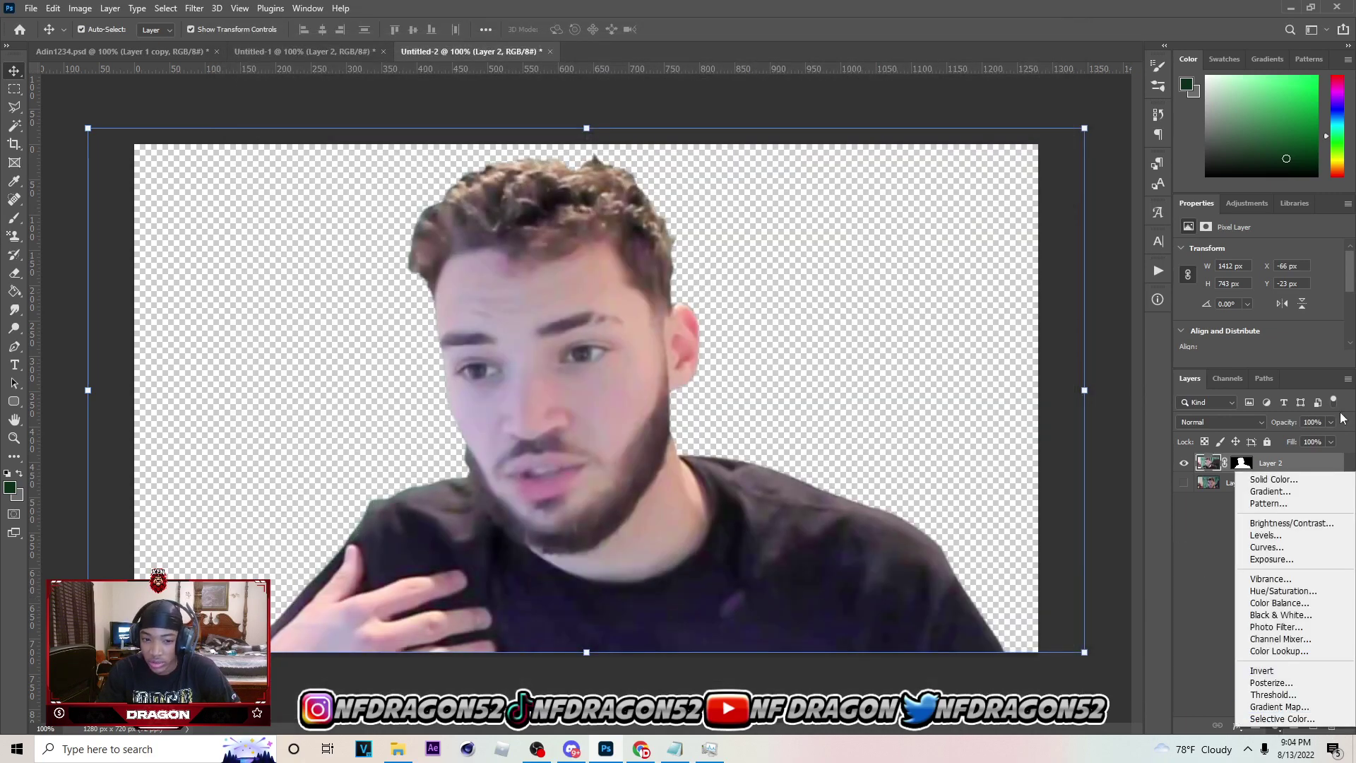
click(1265, 522)
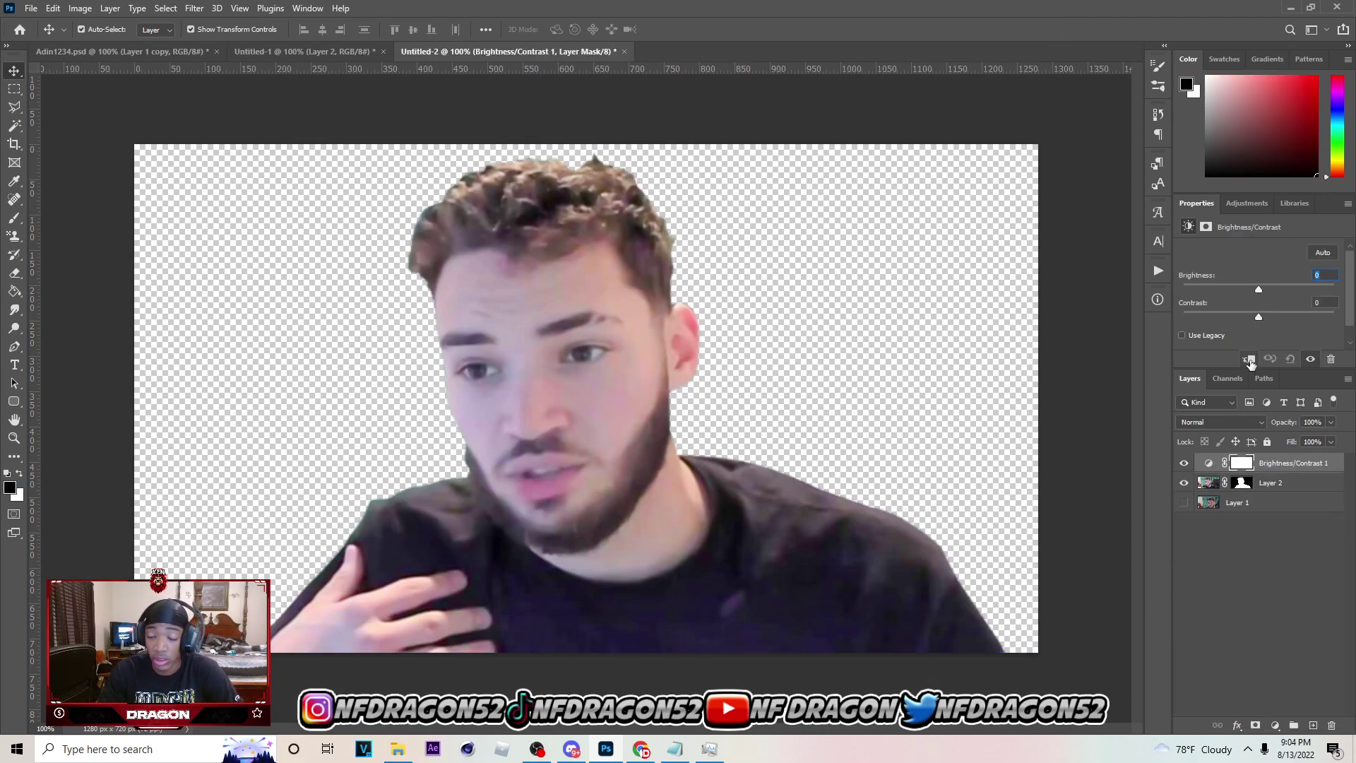
click(1251, 360)
drag(1259, 289, 1261, 290)
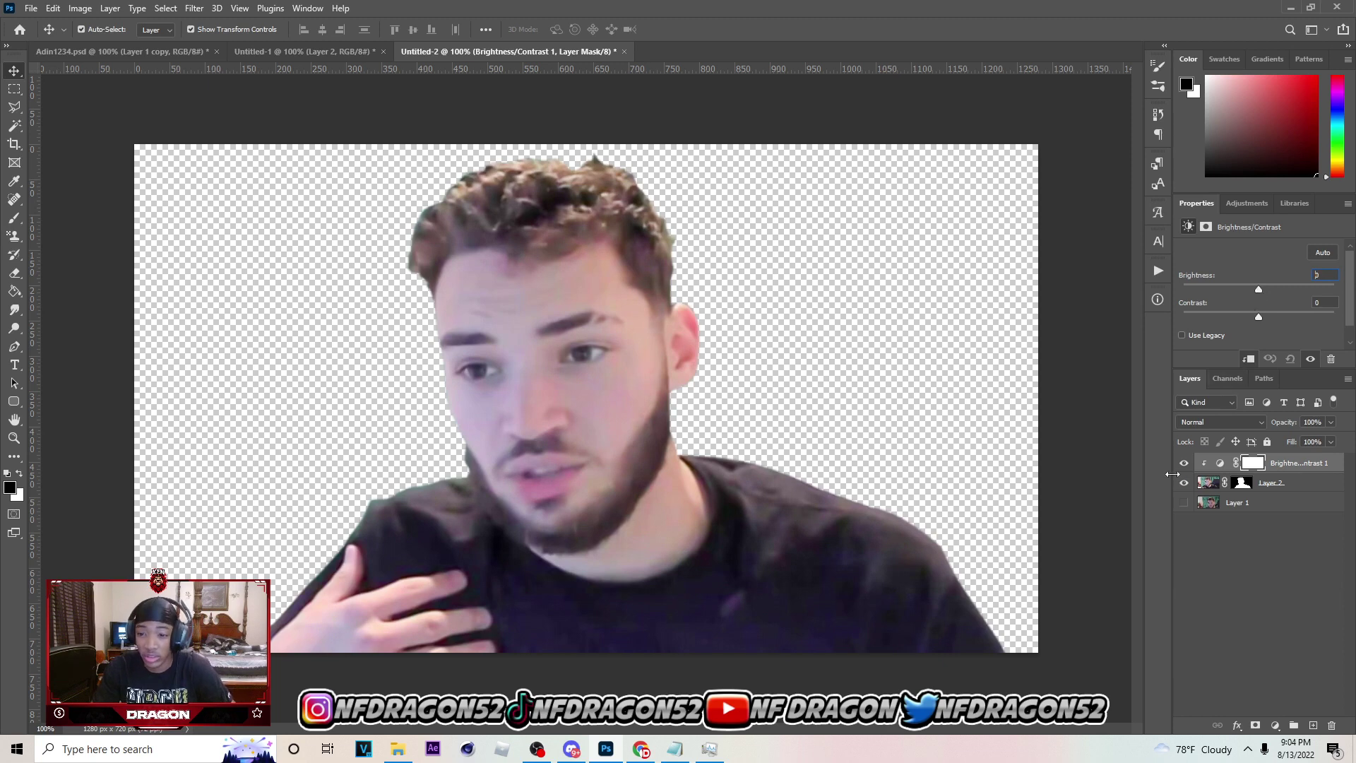
click(1184, 462)
Select the Brightness/Contrast 1 layer and delete it
click(614, 595)
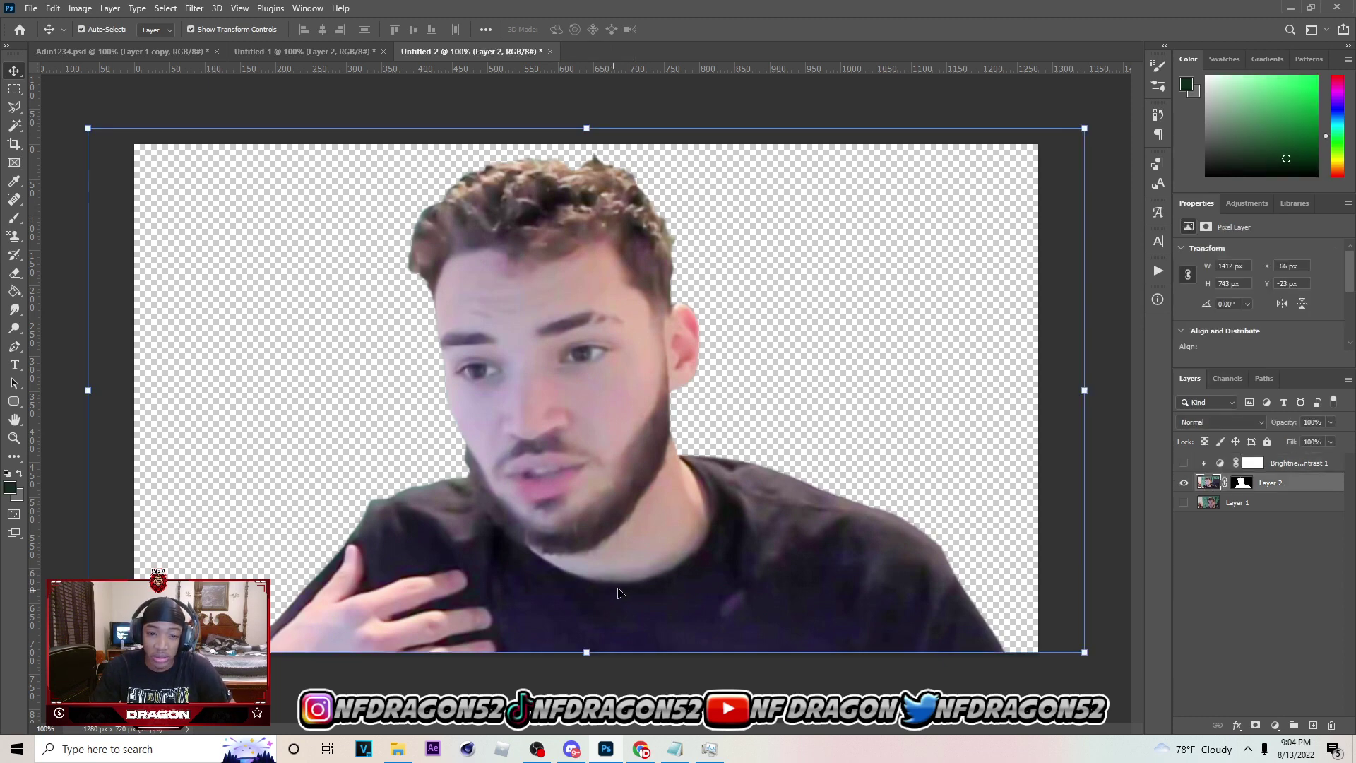
key(ctrl)
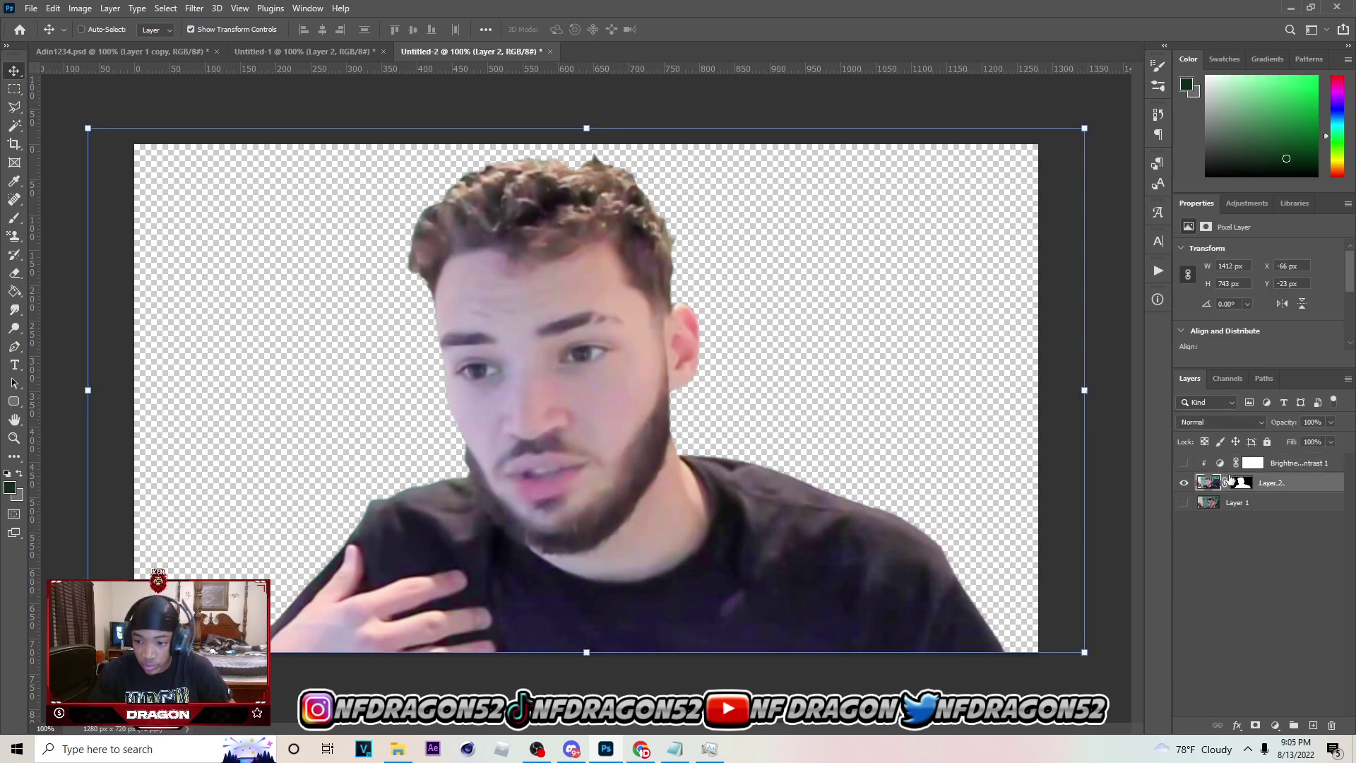
click(1288, 464)
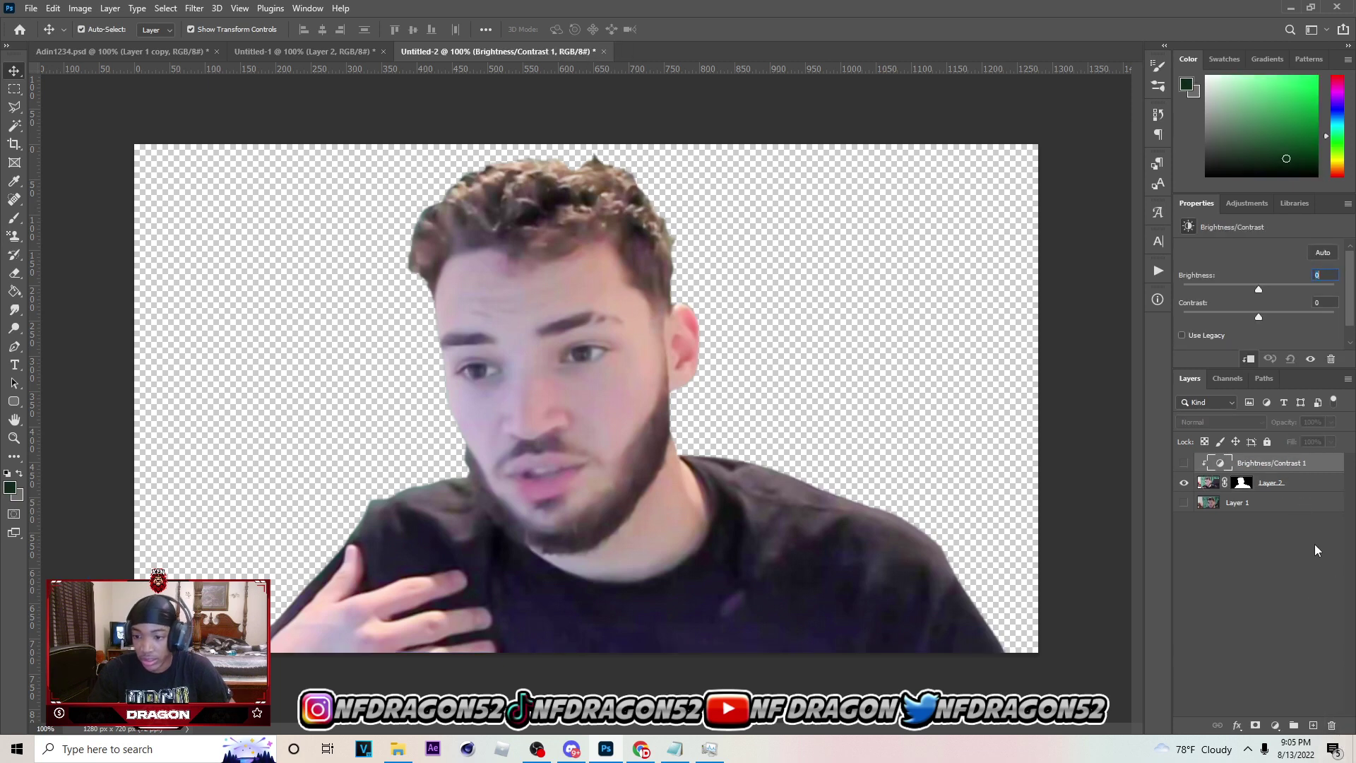
click(1332, 726)
Duplicate the cutout layer twice and add two new empty layers
key(ctrl+j)
key(ctrl+j)
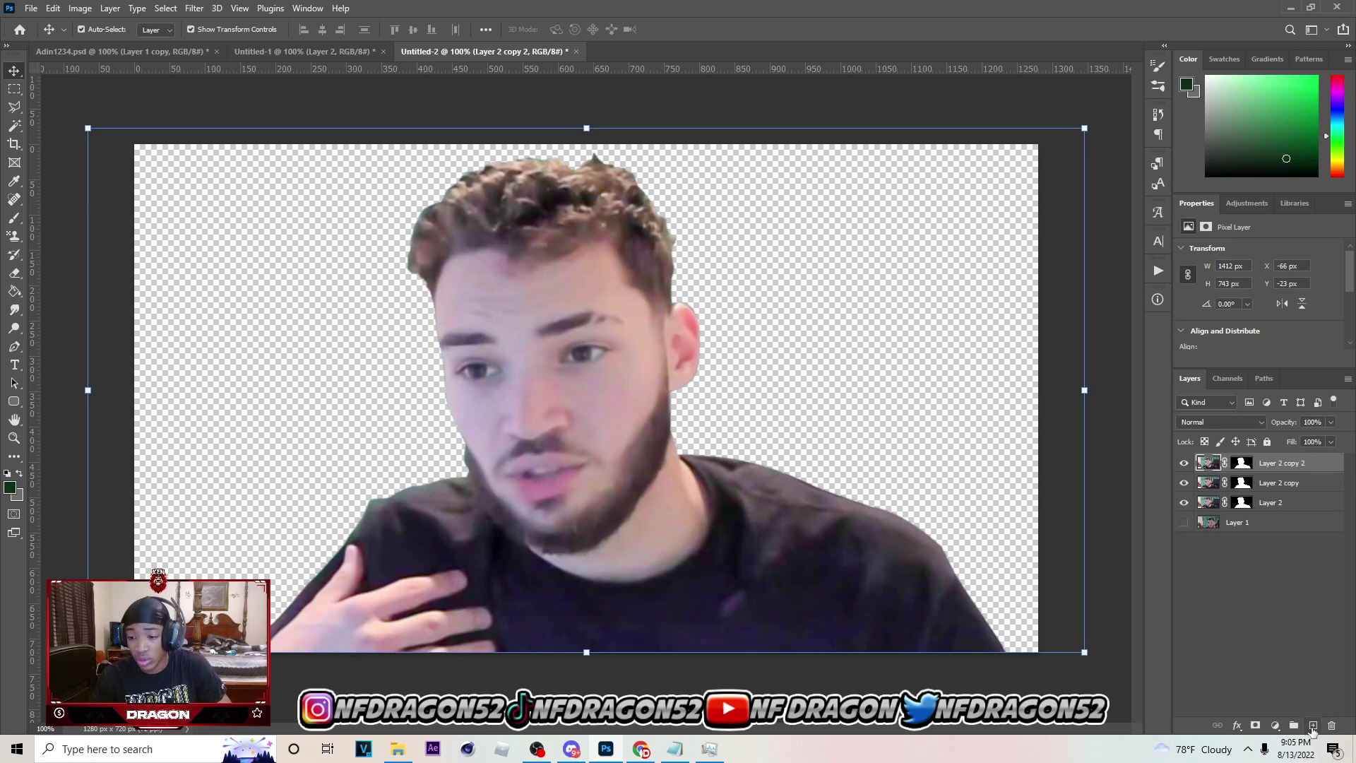
right_click(1214, 464)
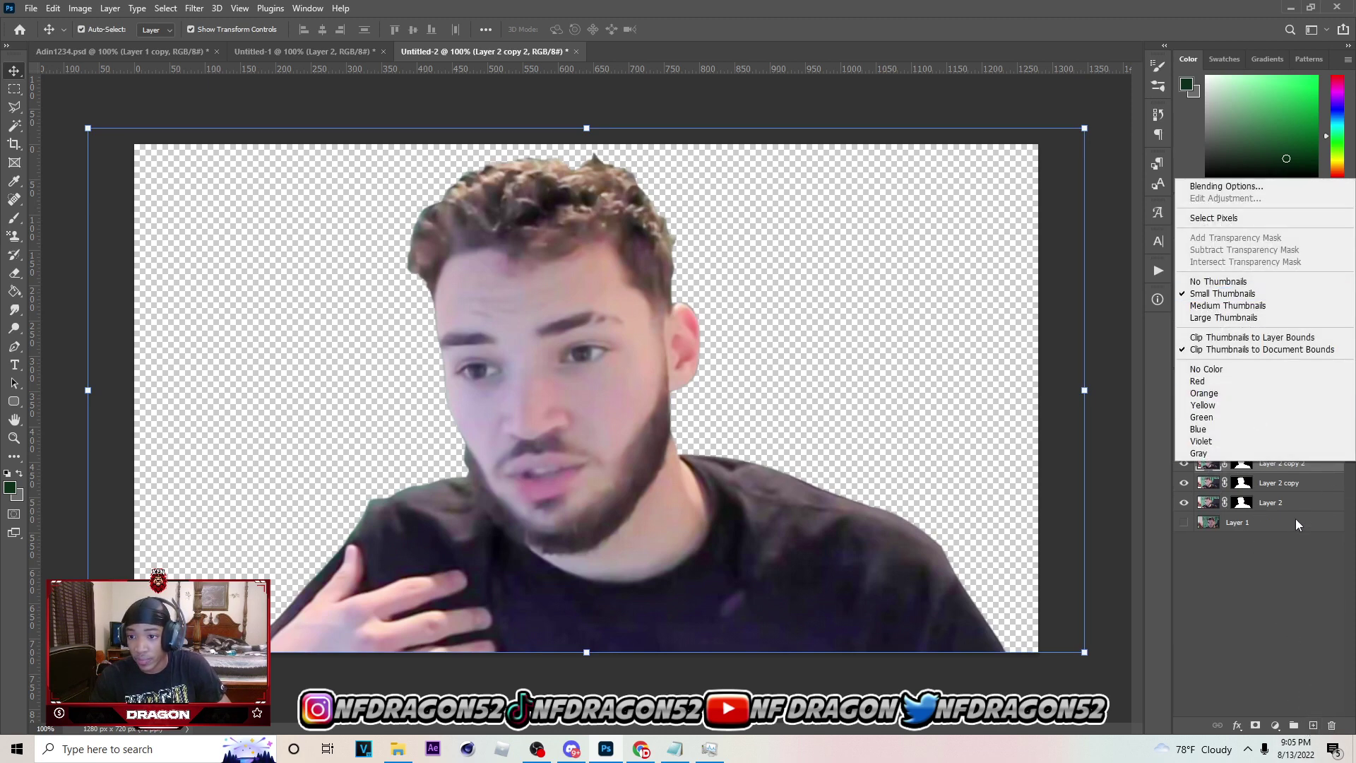
click(1286, 469)
click(1314, 726)
click(1315, 726)
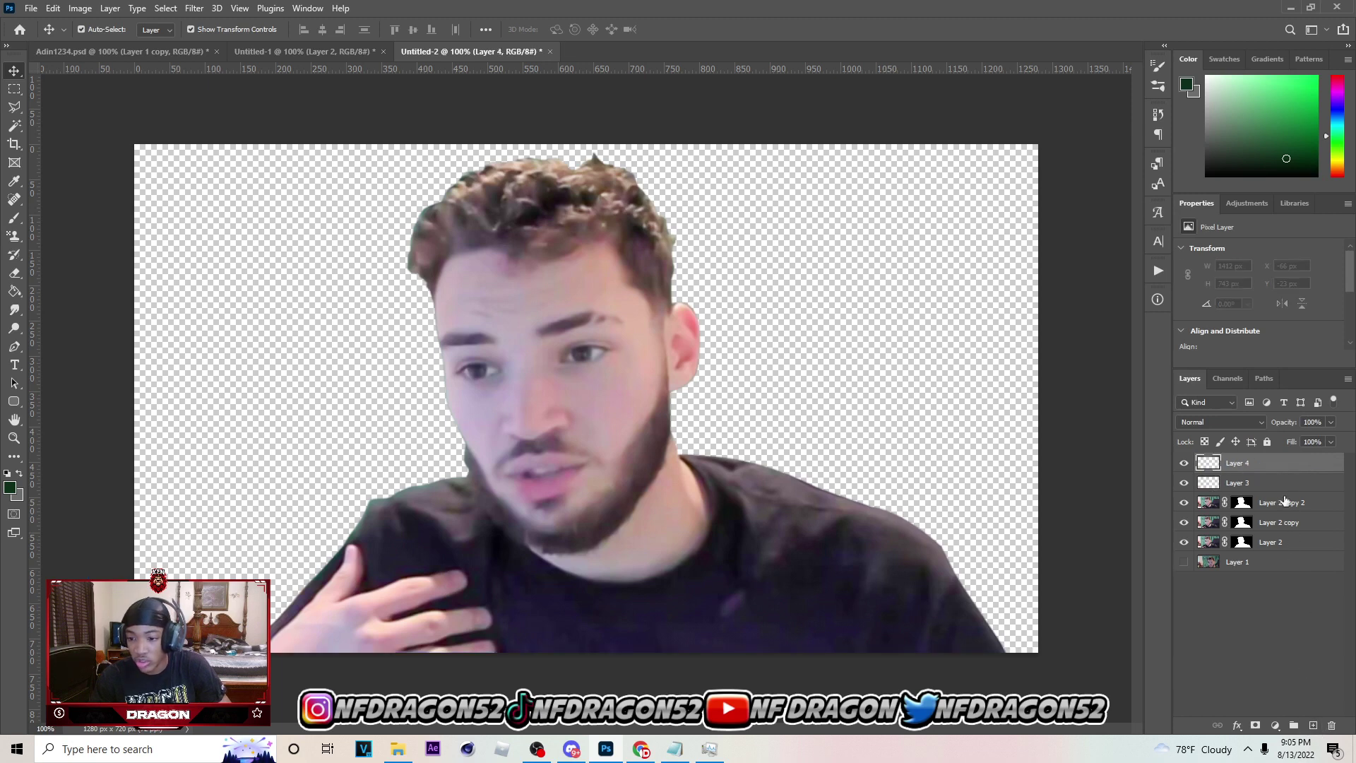
Merge Layer 2 copy 2 into Layer 3 and Layer 2 copy into Layer 4
click(1273, 483)
ctrl+click(1282, 502)
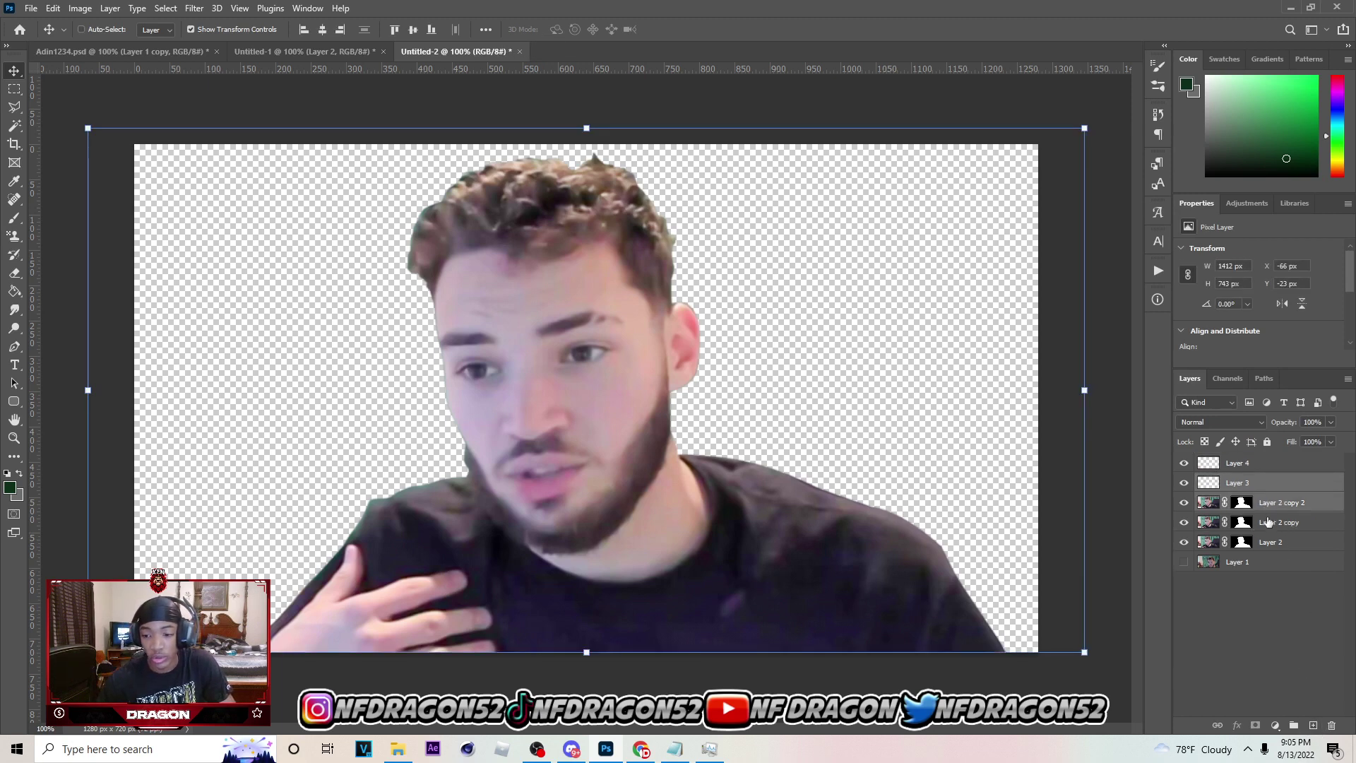
key(ctrl+e)
drag(1268, 464, 1274, 492)
ctrl+click(1275, 508)
key(ctrl+e)
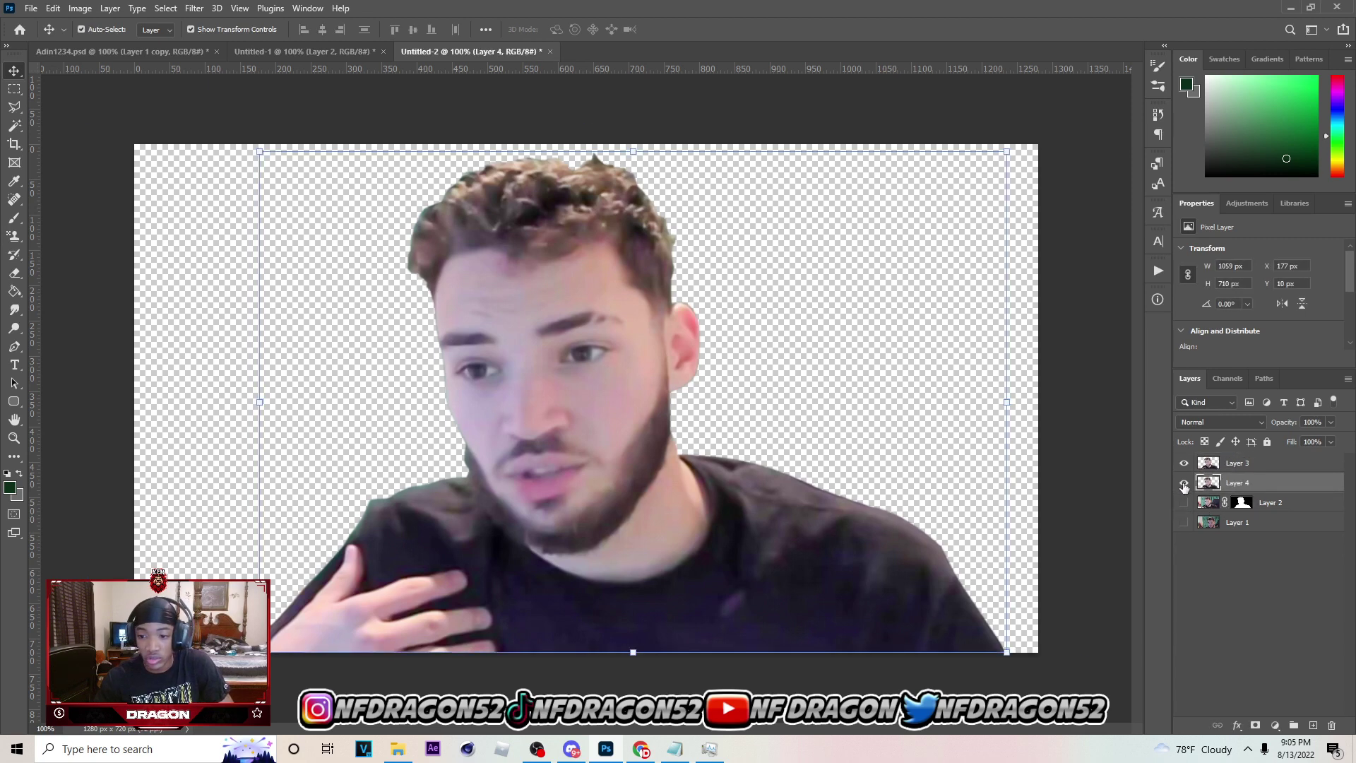
Trace the jawline with the Pen tool and mask Layer 3 down to the head
click(1236, 464)
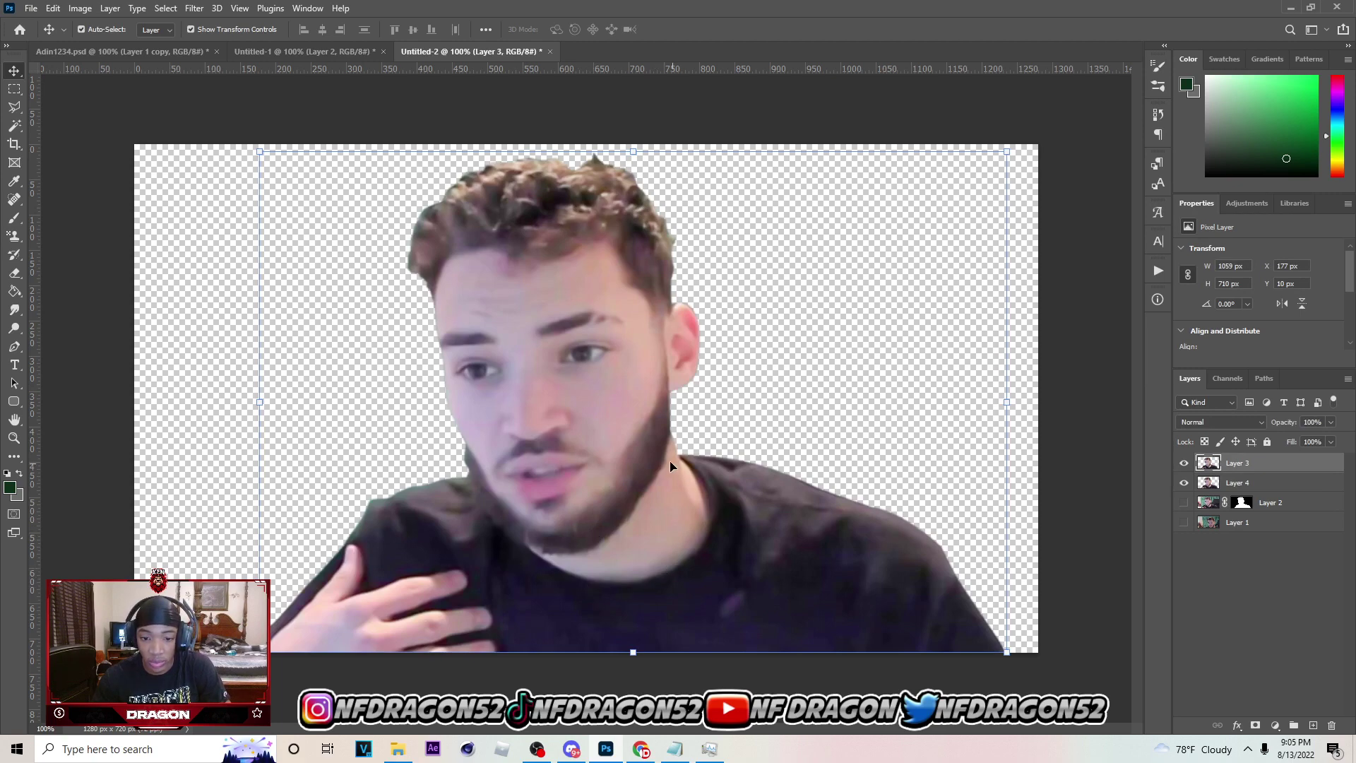
key(p)
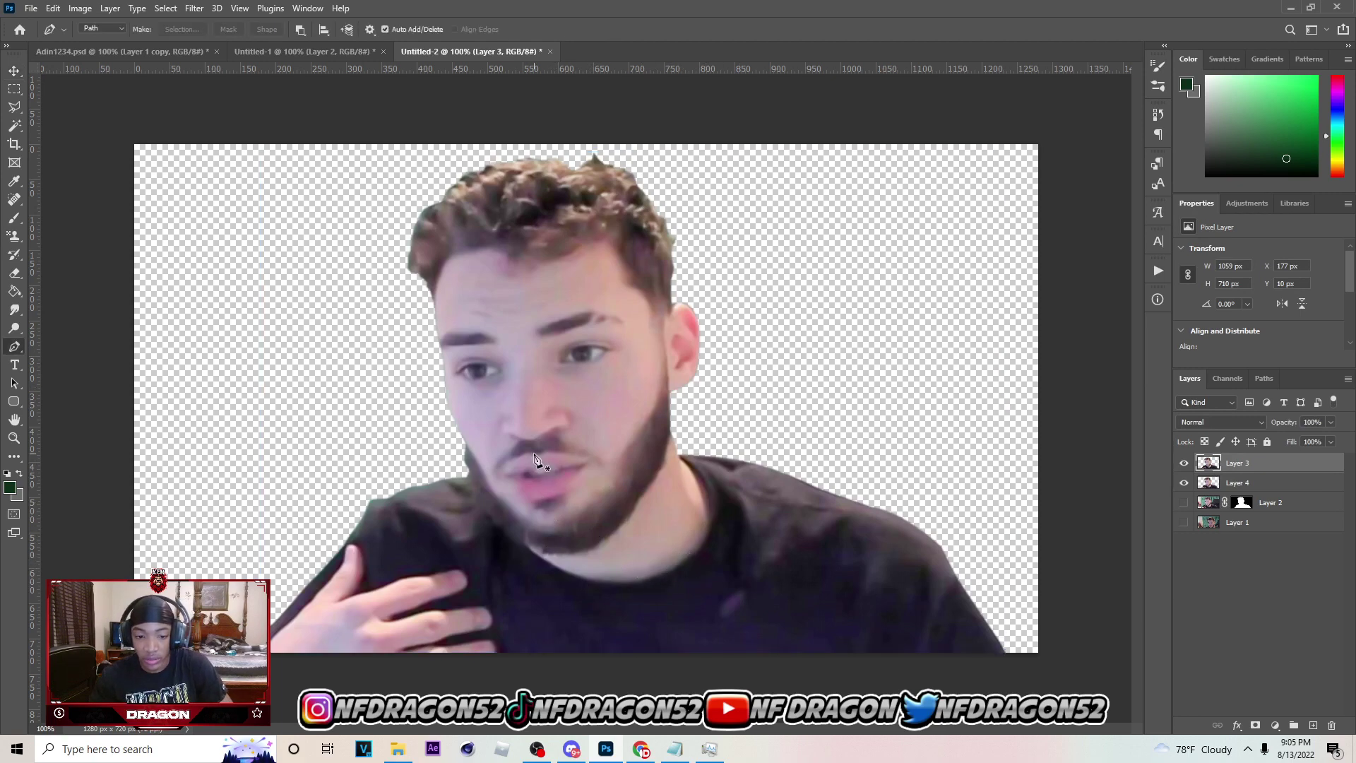
key(ctrl+plus)
scroll(473, 459, down, 2)
click(462, 540)
drag(818, 551, 1005, 388)
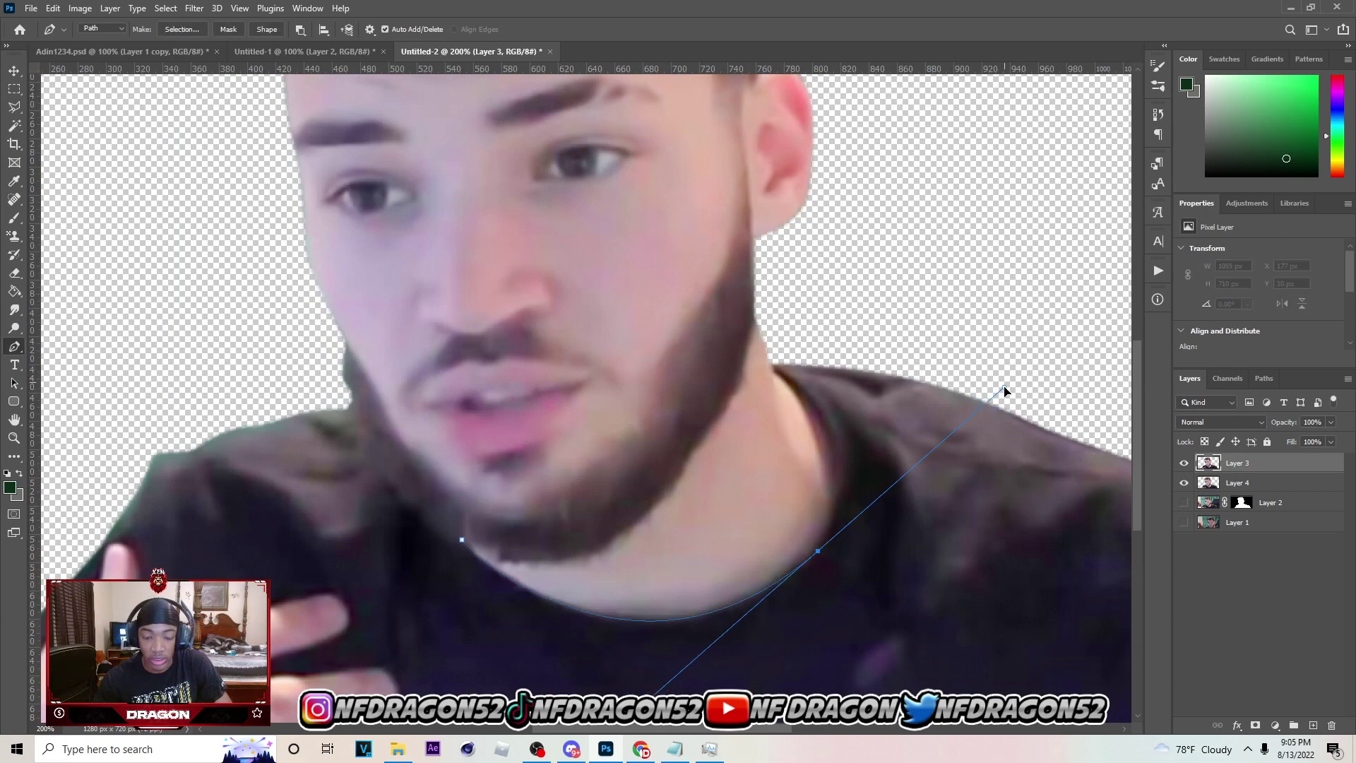
alt+click(818, 550)
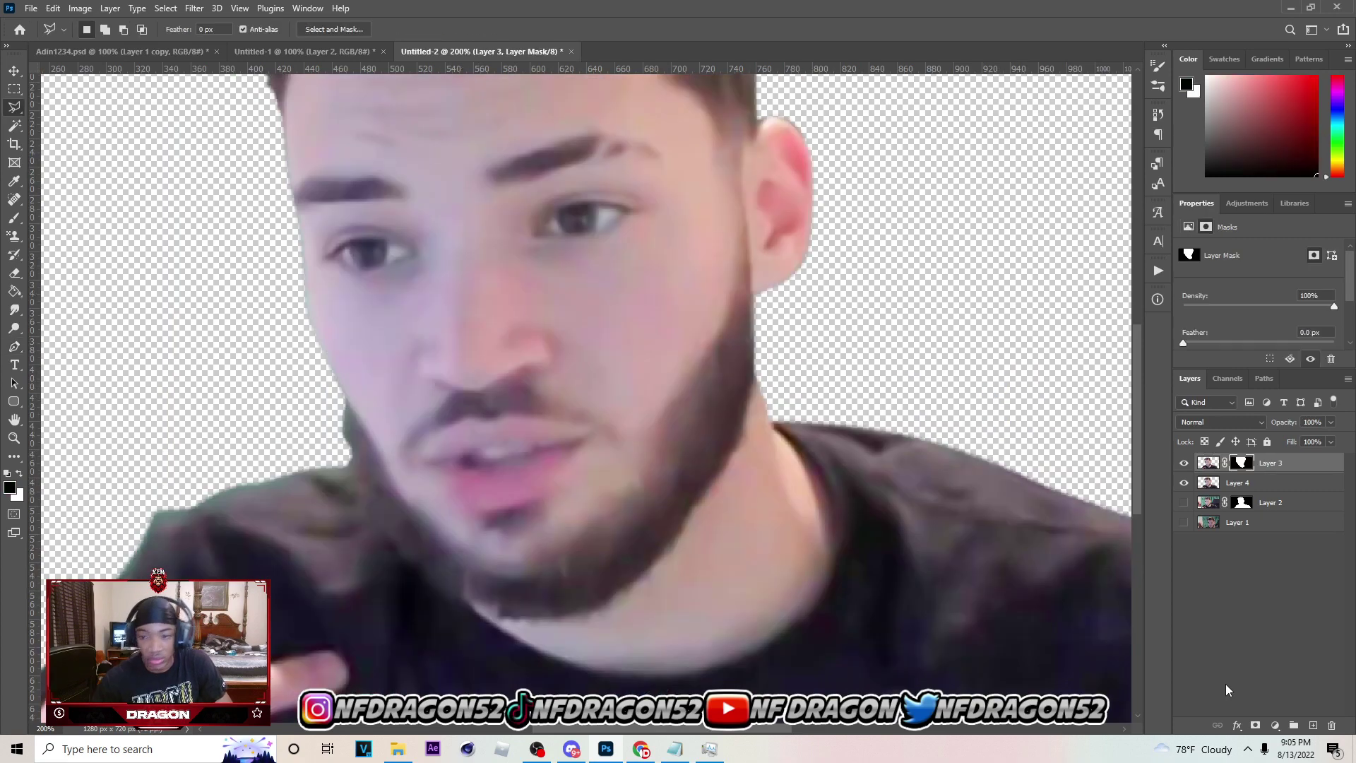
key(ctrl+minus)
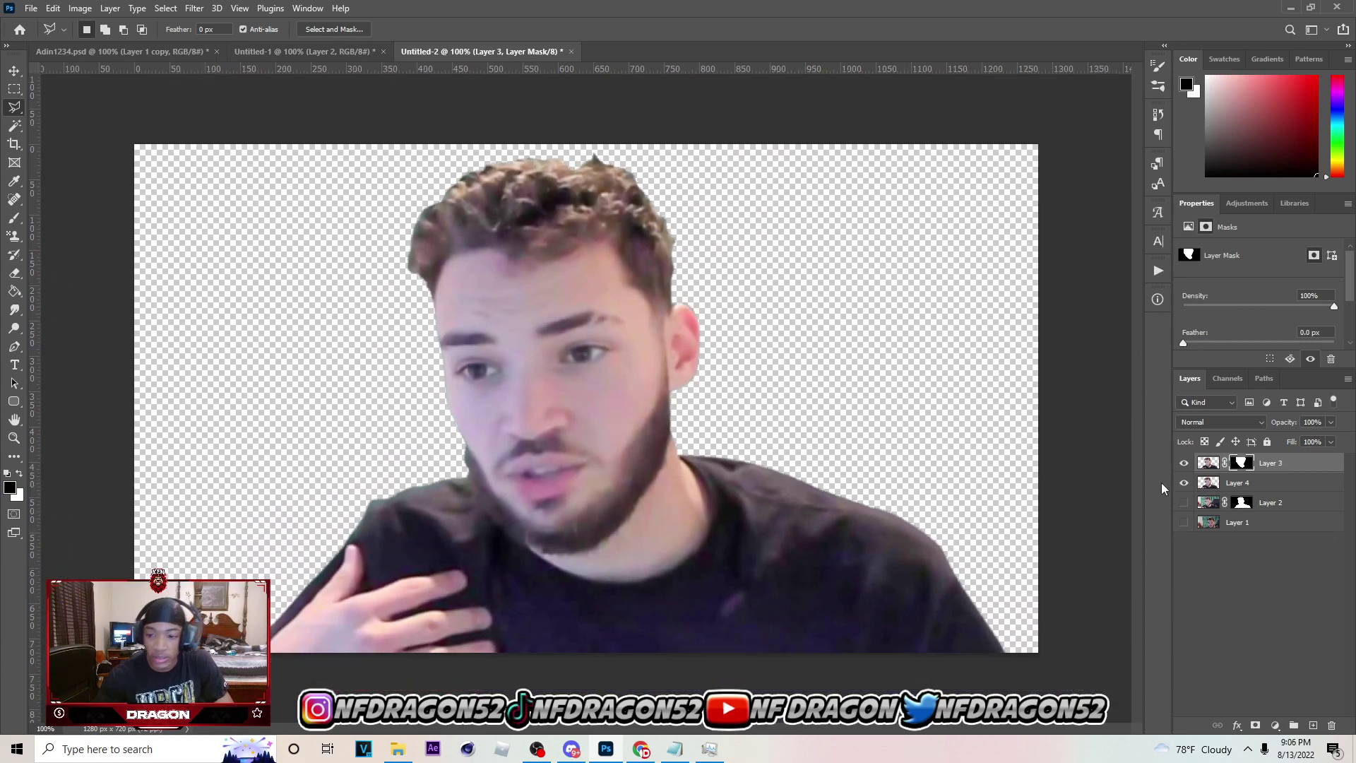
click(1184, 484)
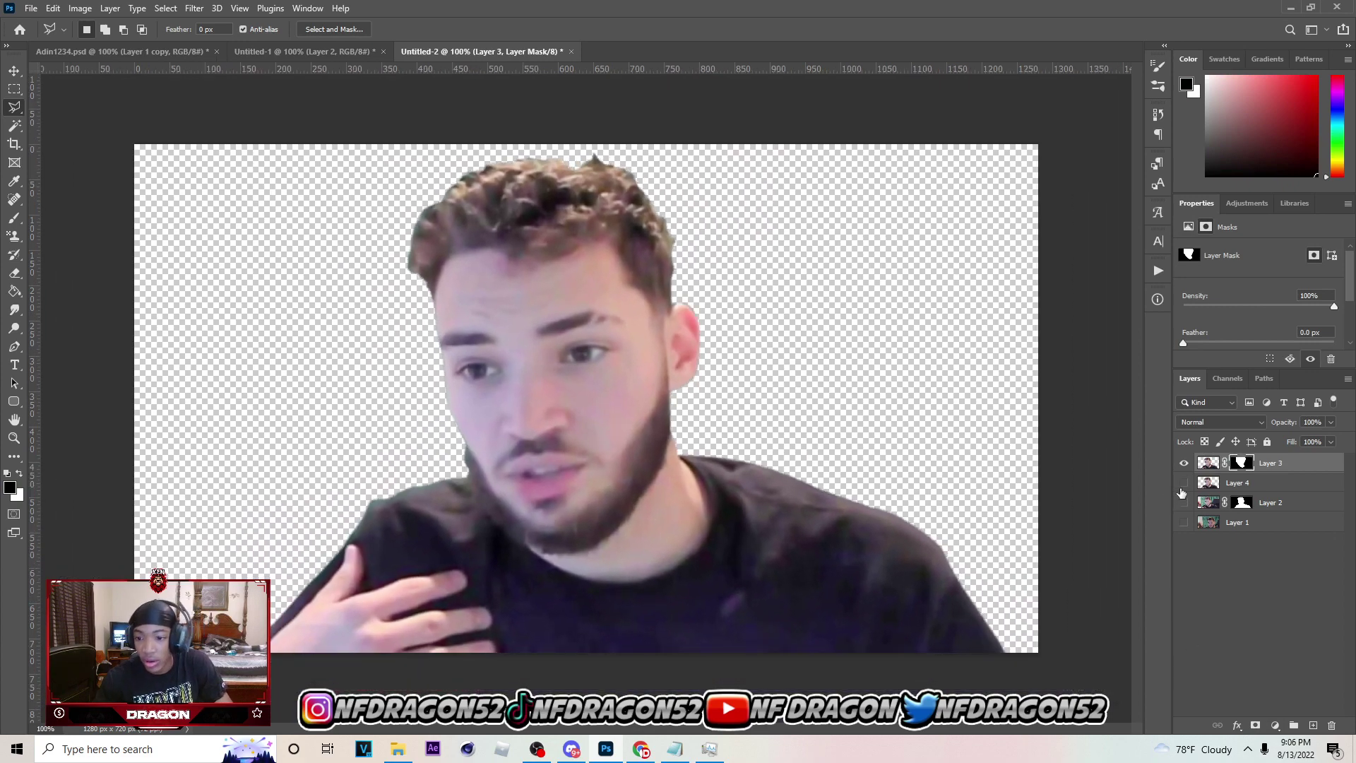
click(1183, 488)
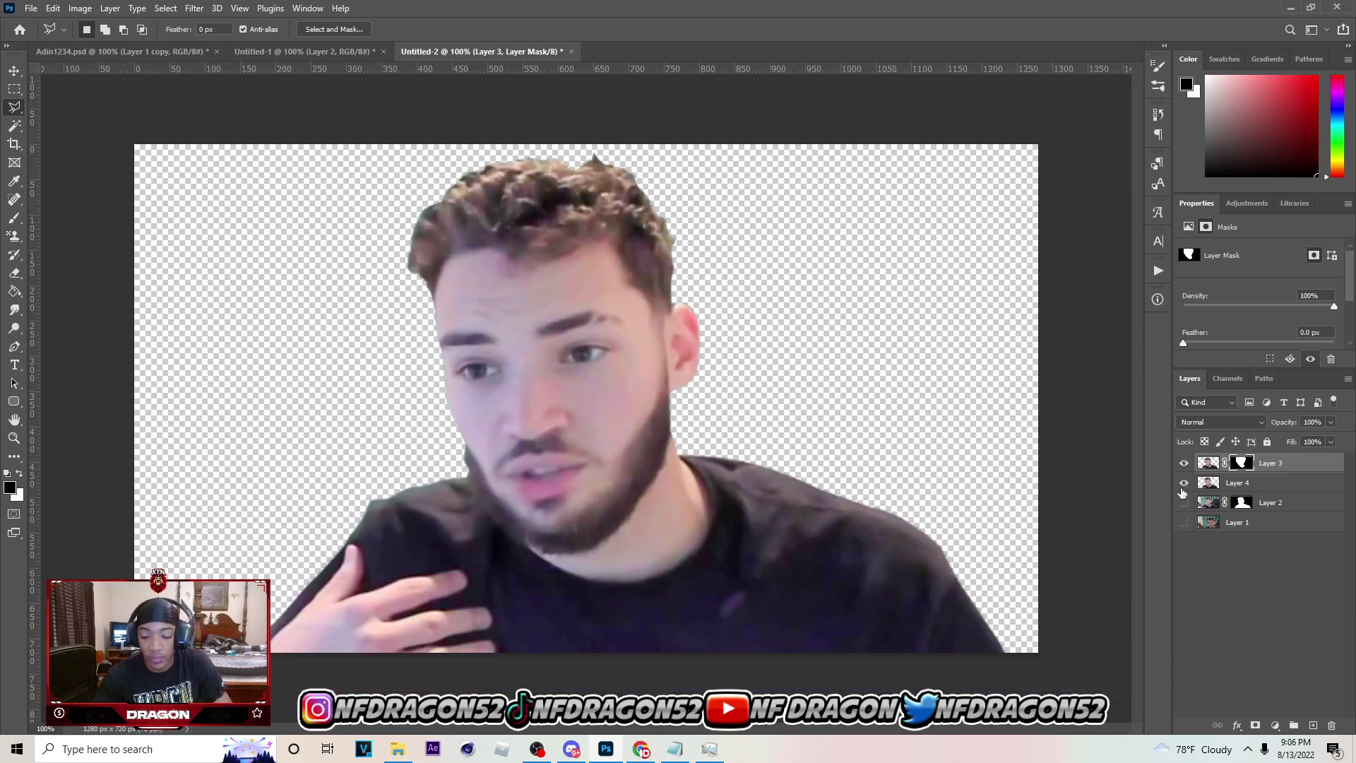
key(ctrl+plus)
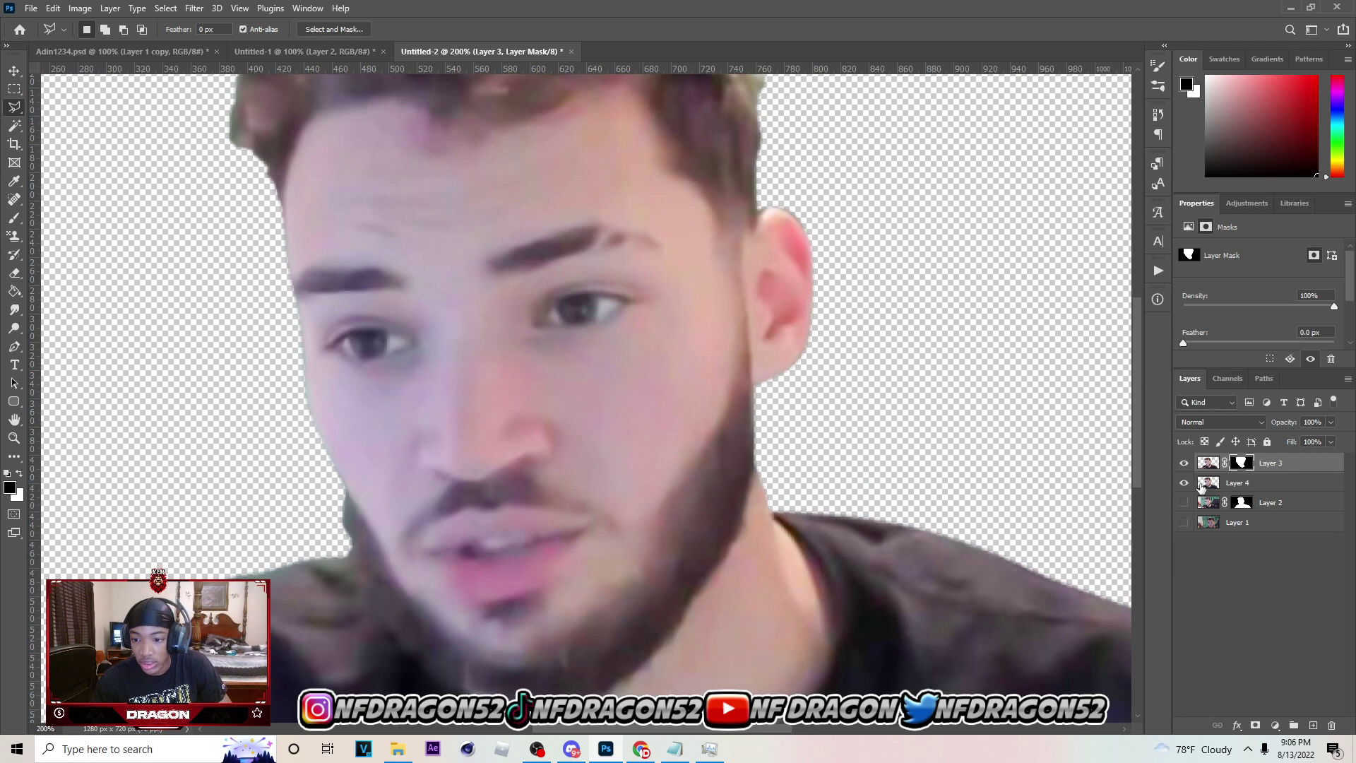
On Layer 4, trace a Pen path along the raised hand's edge
click(1255, 483)
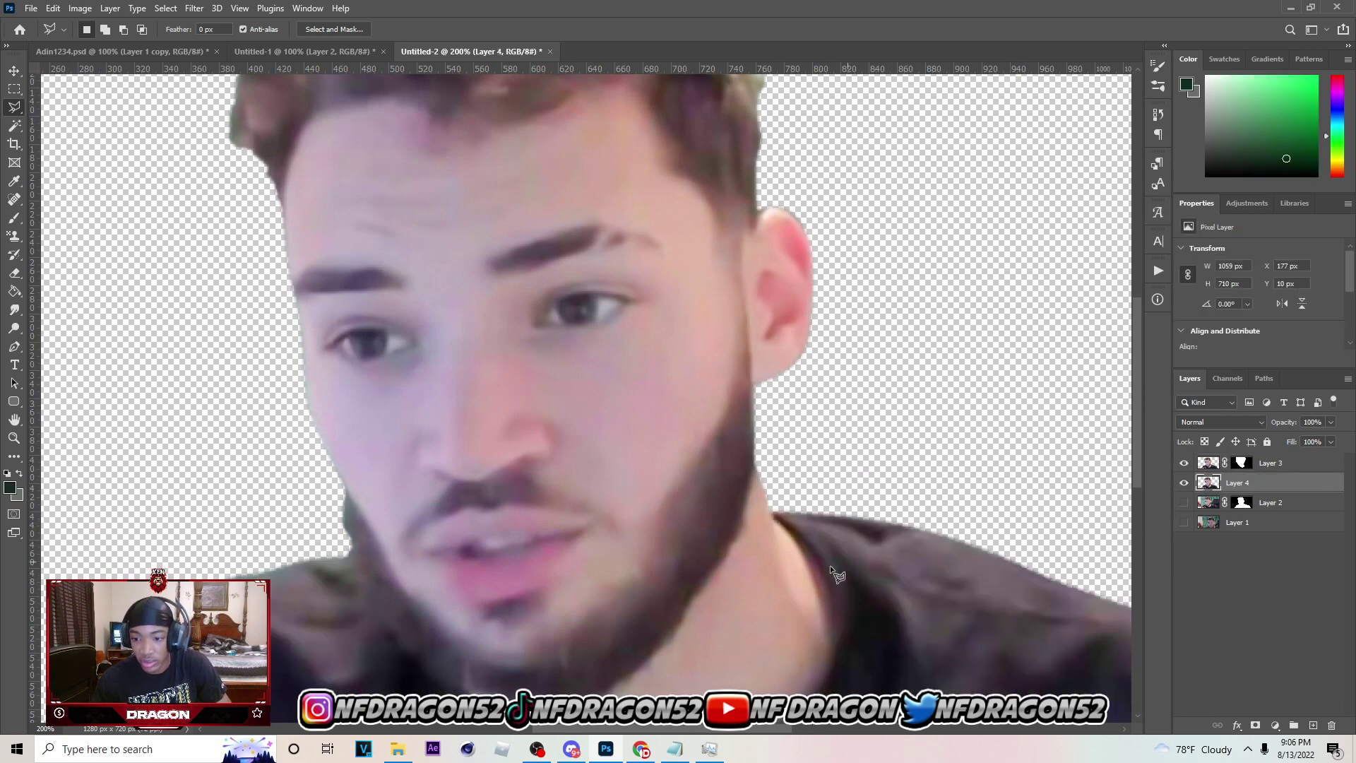
scroll(1134, 502, down, 5)
key(p)
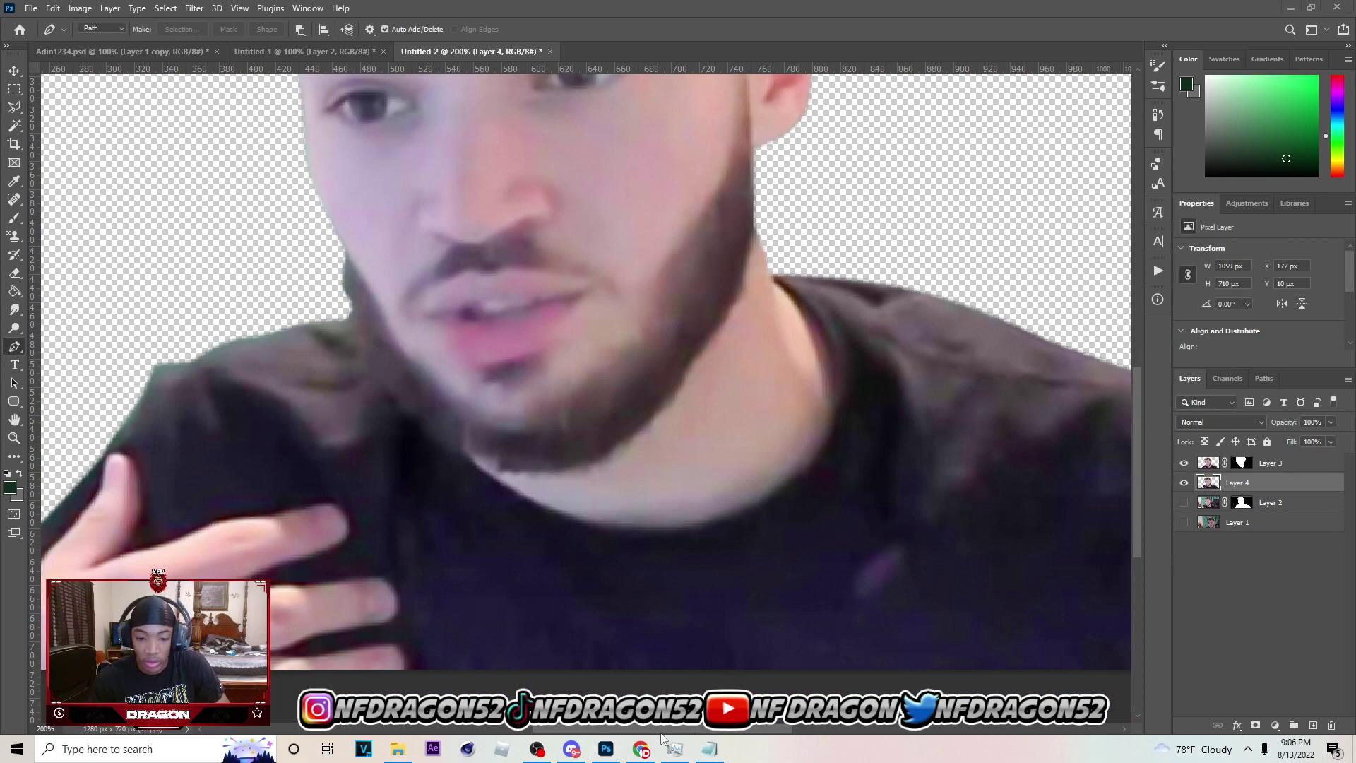
scroll(657, 636, down, 2)
scroll(657, 636, left, 4)
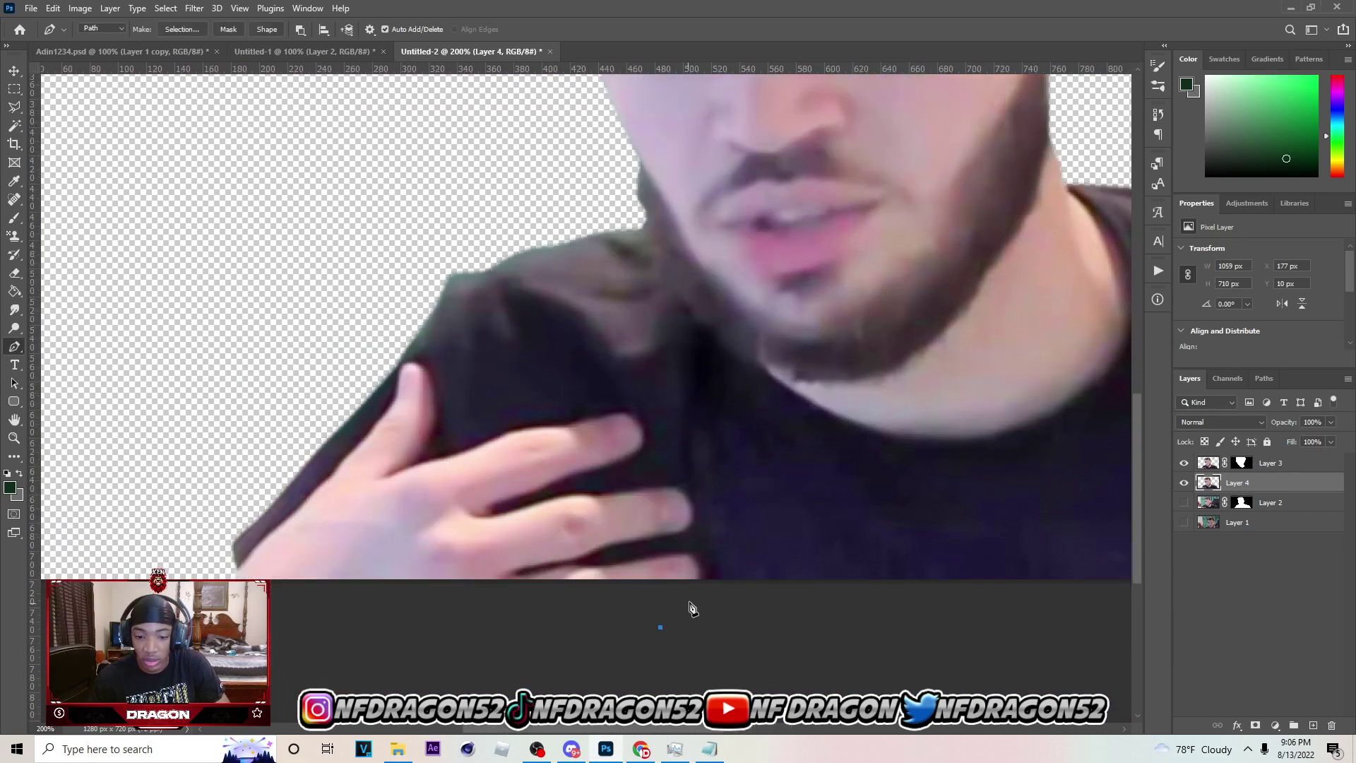
drag(700, 578, 644, 567)
key(ctrl+z)
key(ctrl+z)
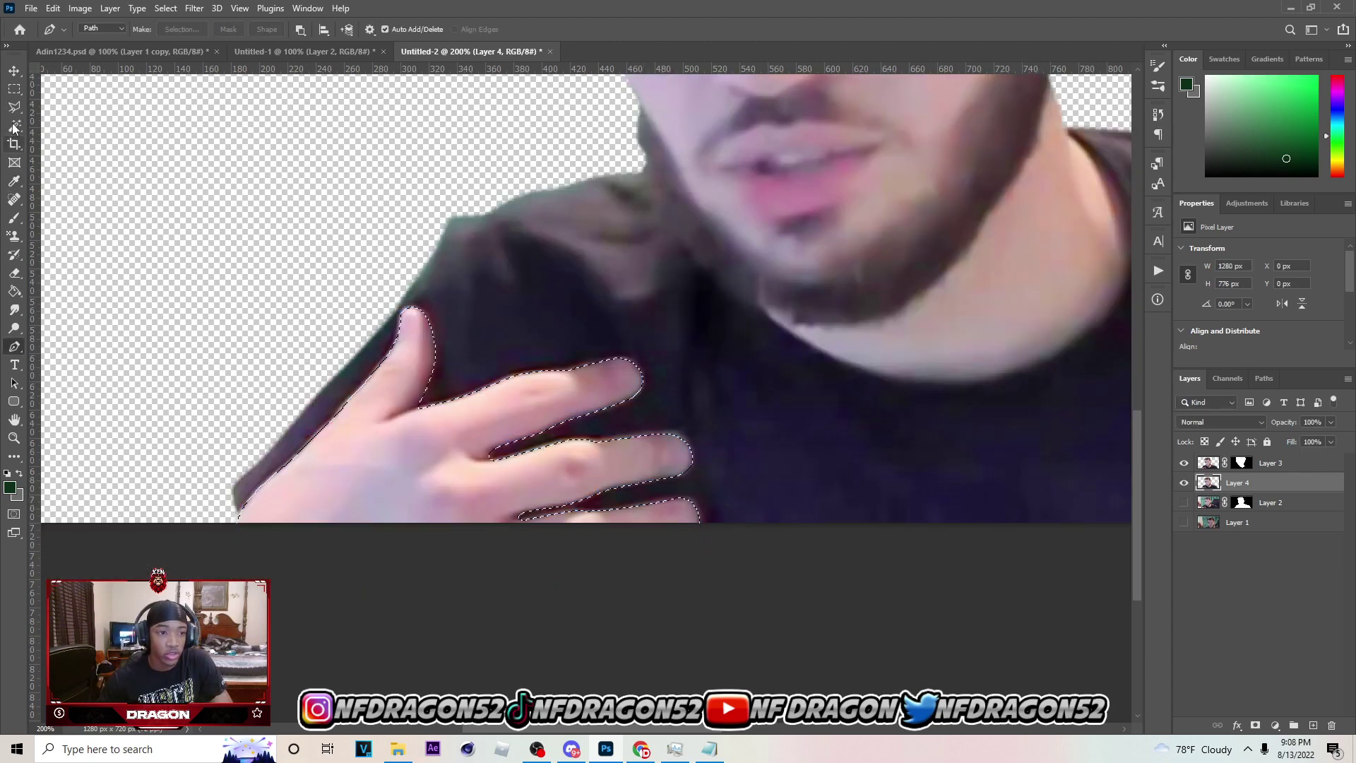
Invert the selection, mask Layer 4 down to the hand, and show Layer 2 again
key(l)
right_click(498, 361)
click(573, 379)
click(1256, 726)
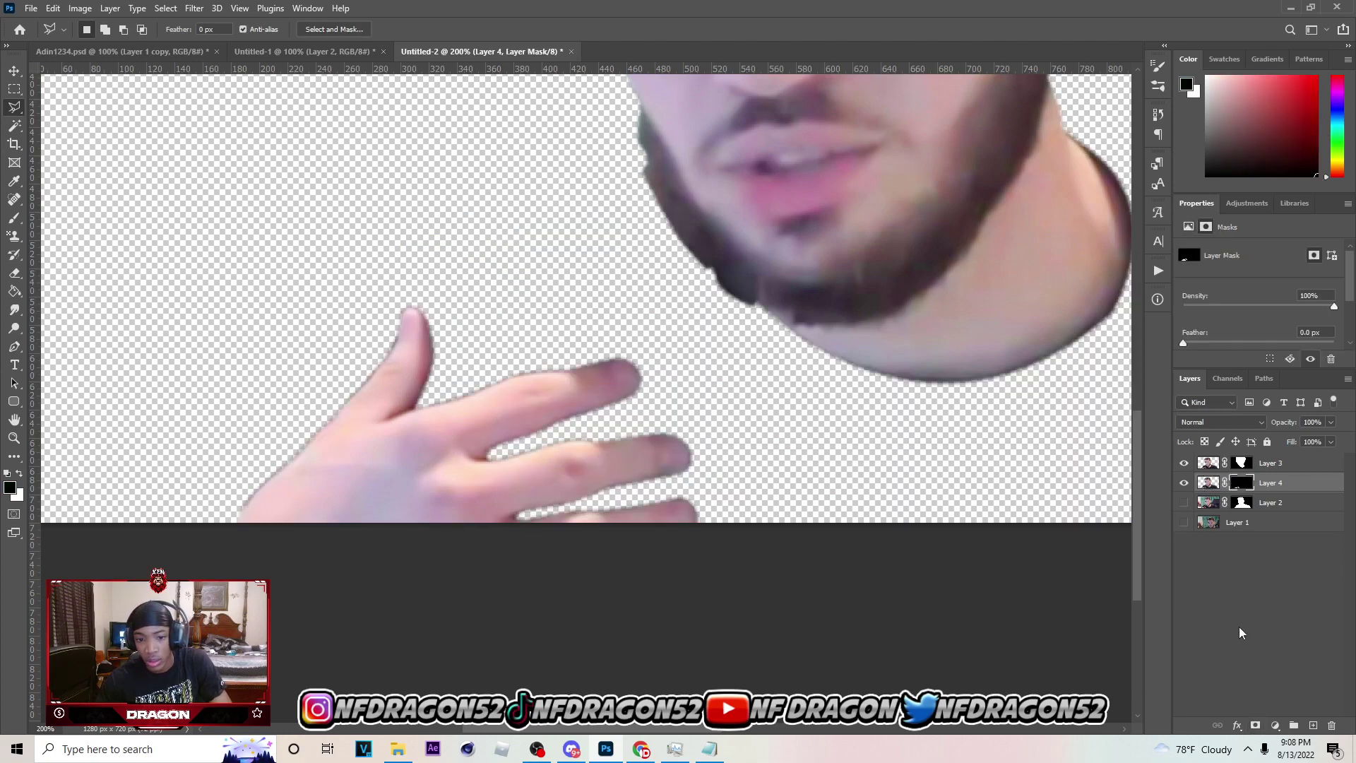
key(ctrl+minus)
key(ctrl+minus)
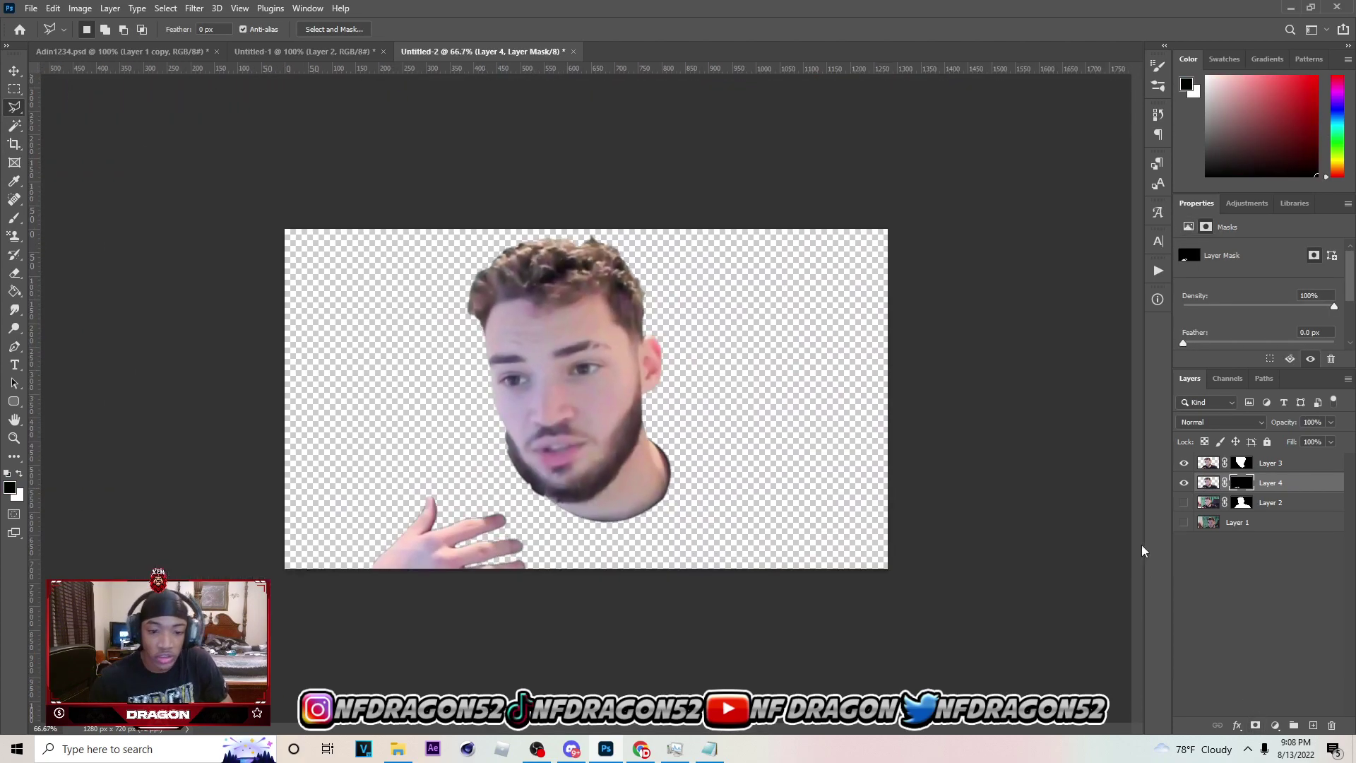
click(1185, 501)
Add a Hue/Saturation adjustment layer clipped to Layer 2
click(1274, 504)
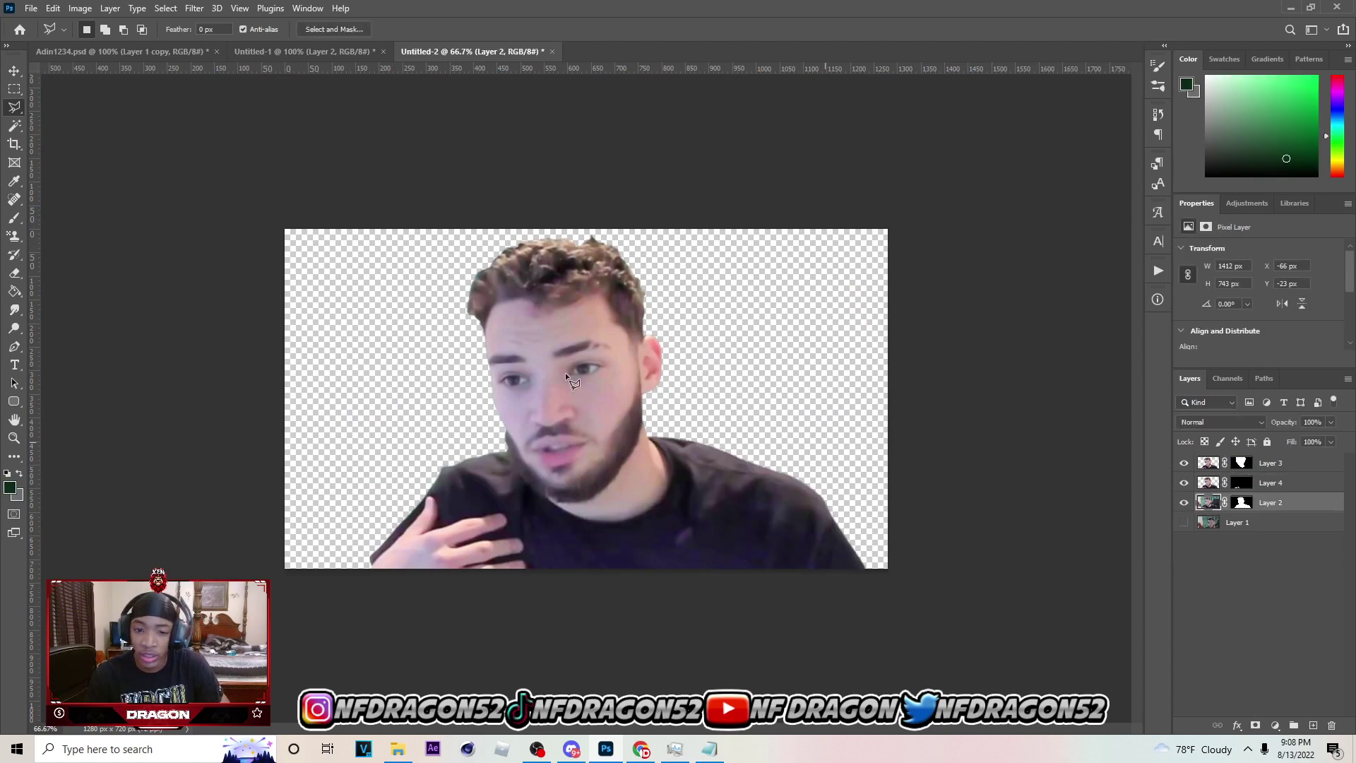
click(13, 71)
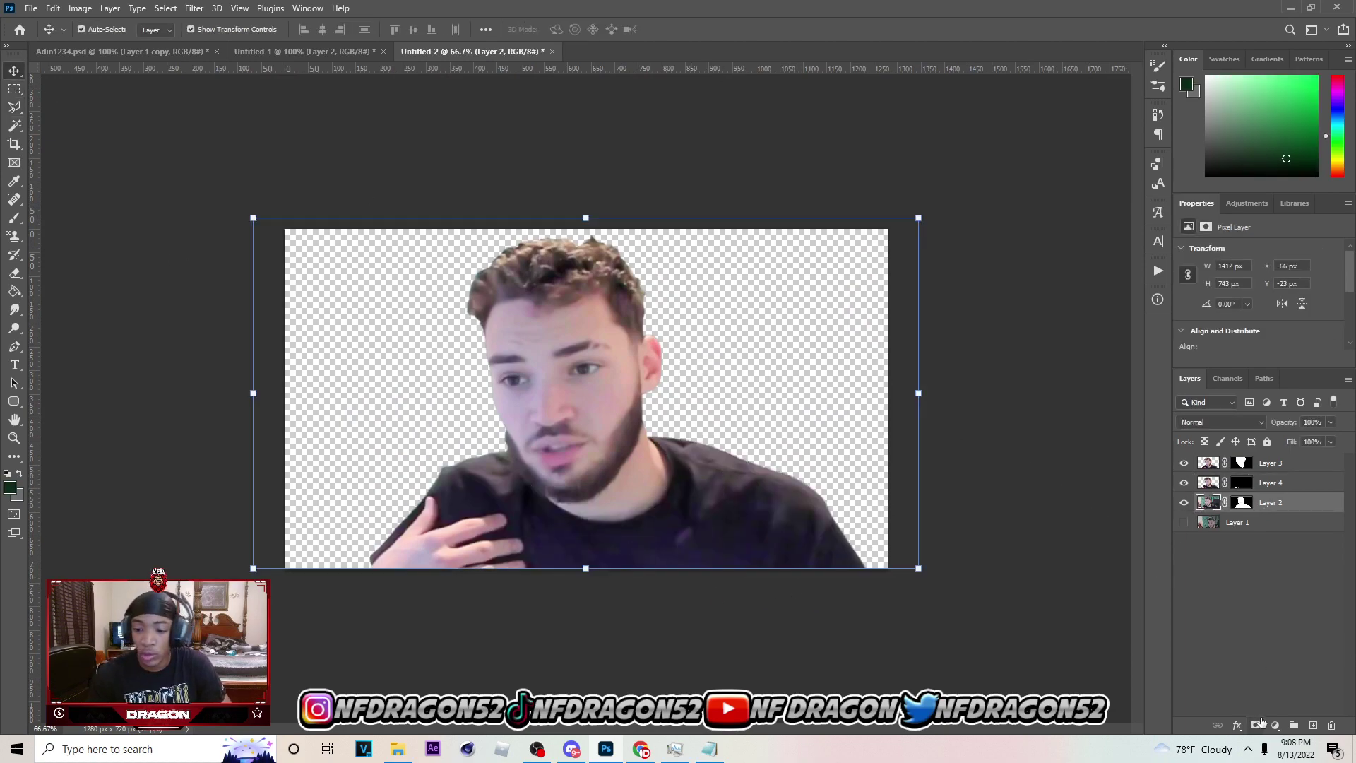
click(1276, 725)
click(1285, 583)
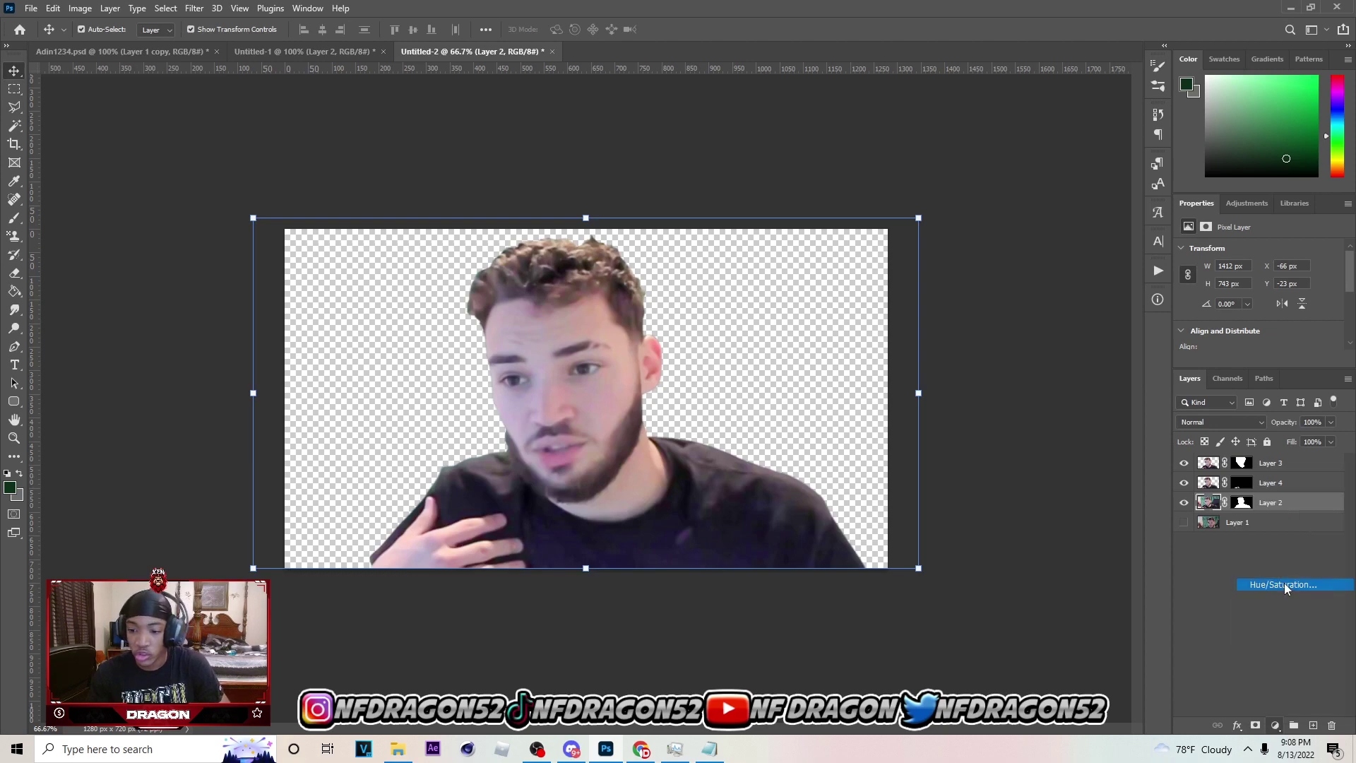
click(1275, 726)
click(1245, 388)
click(1251, 360)
drag(1351, 279, 1352, 296)
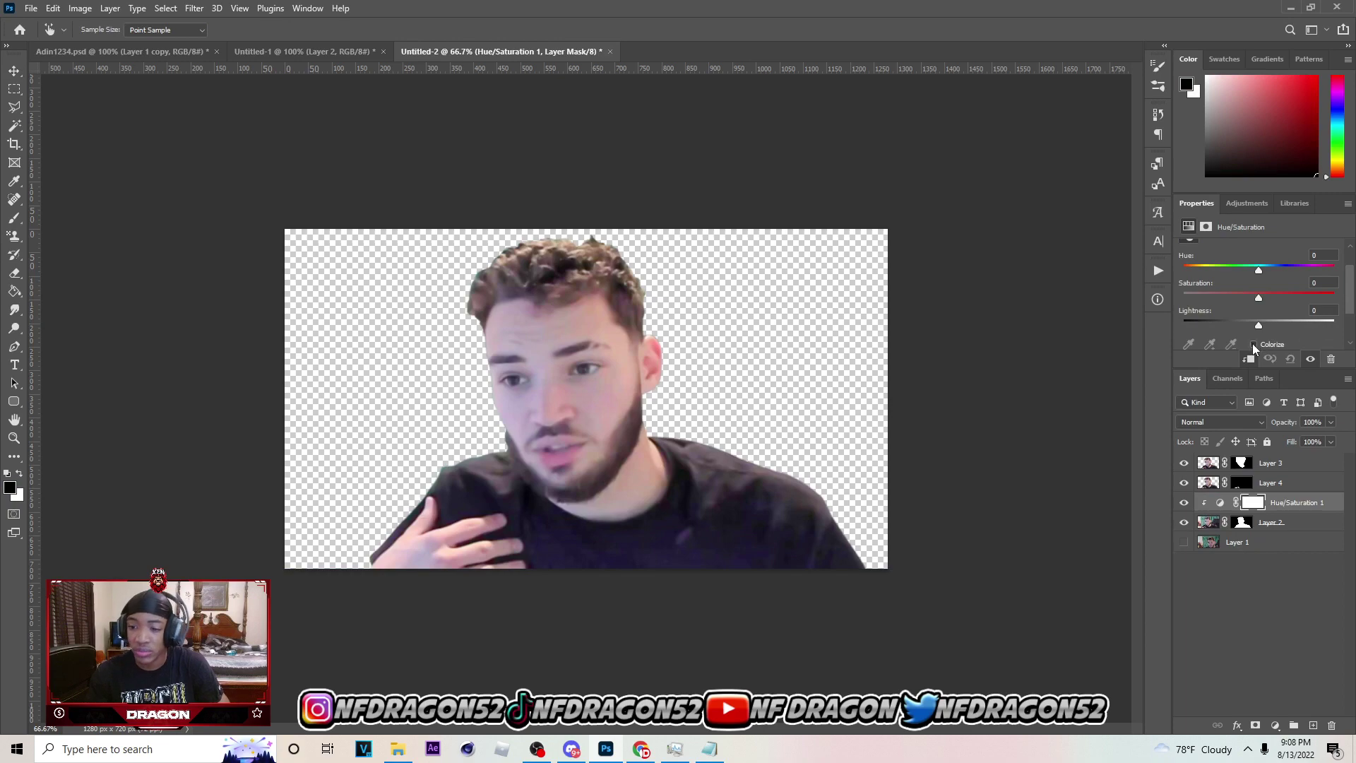
Turn on Colorize with Hue 274 and Saturation 81 to make the shirt purple
click(1254, 344)
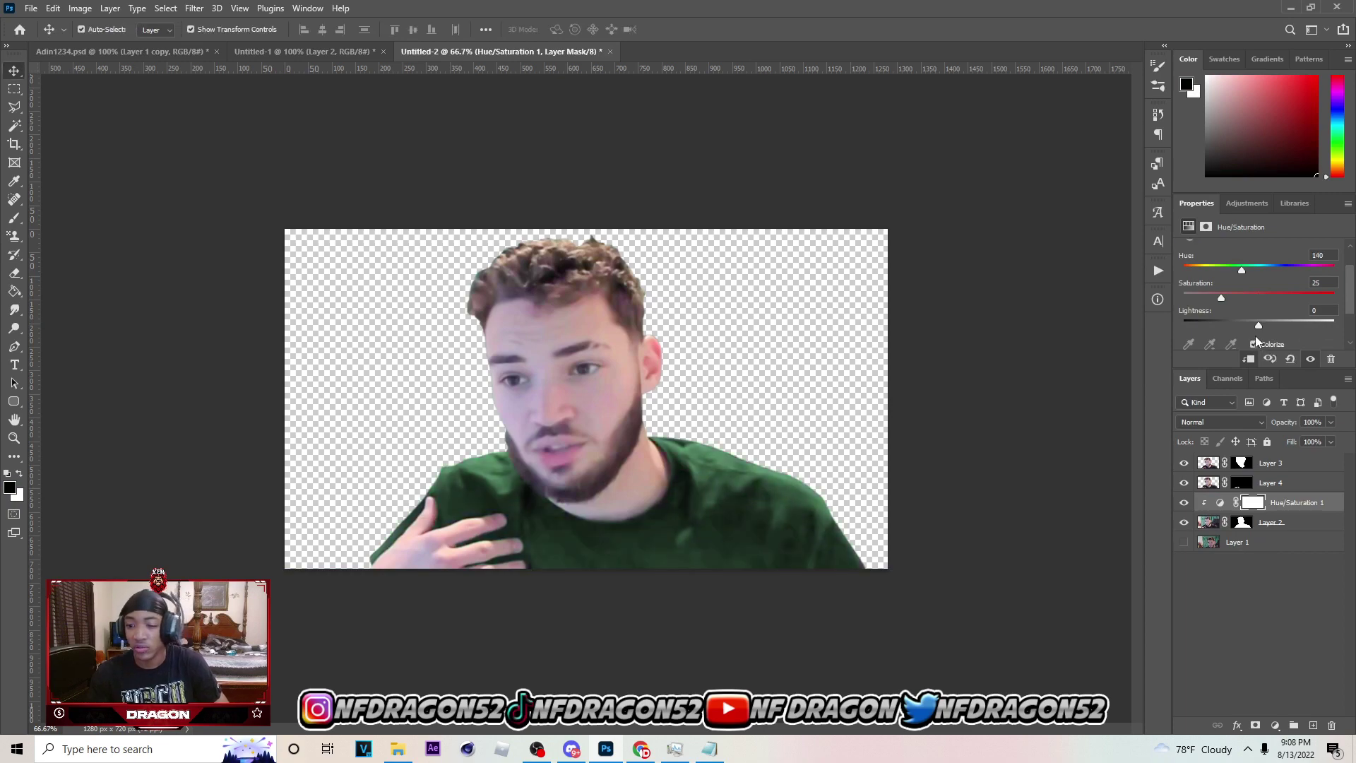
click(1294, 299)
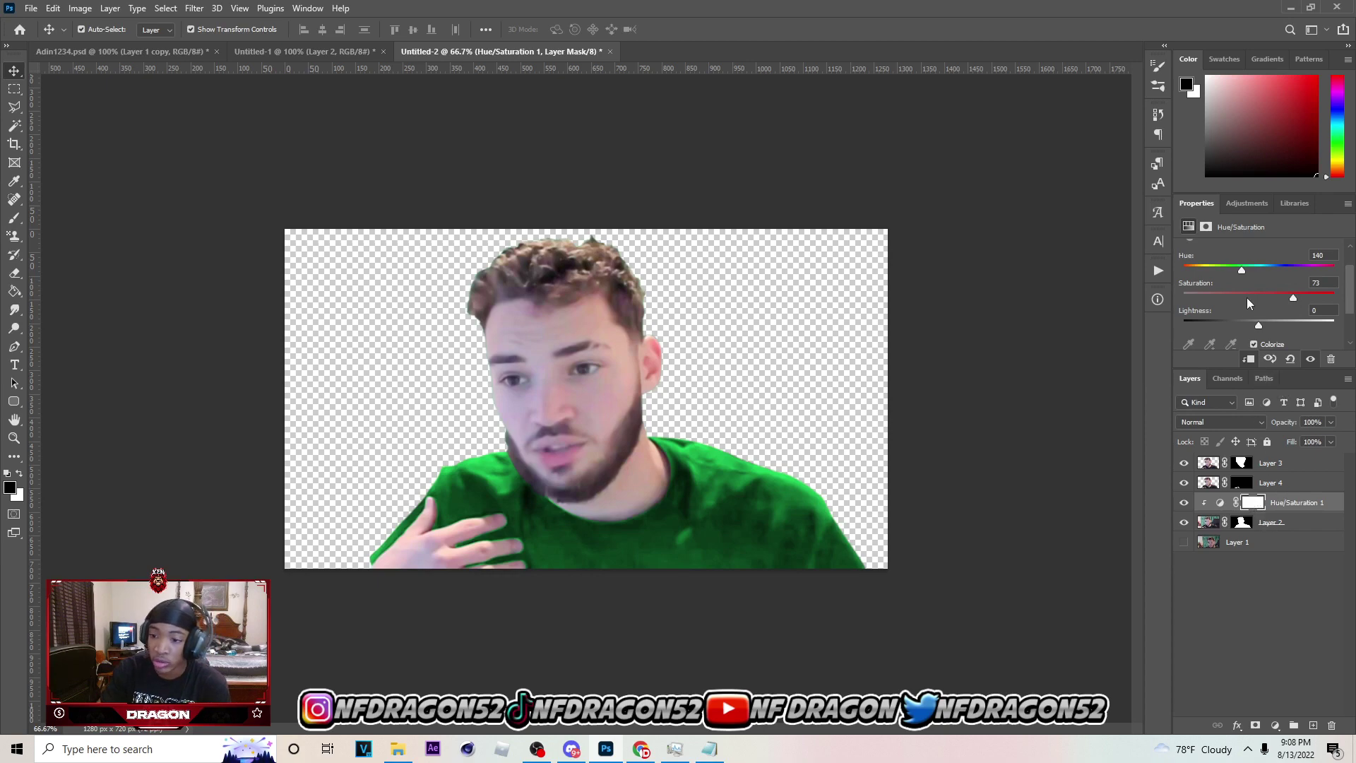
click(1302, 269)
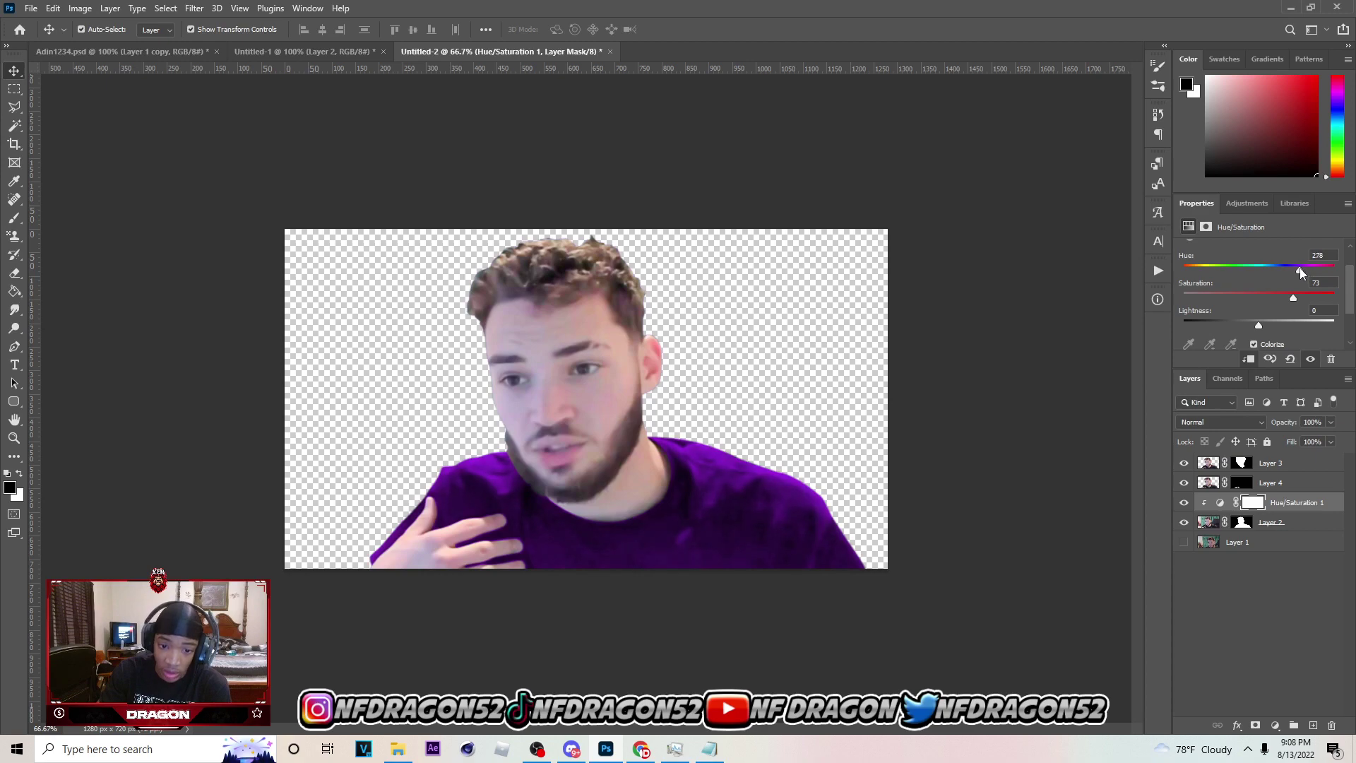
drag(1300, 268, 1297, 270)
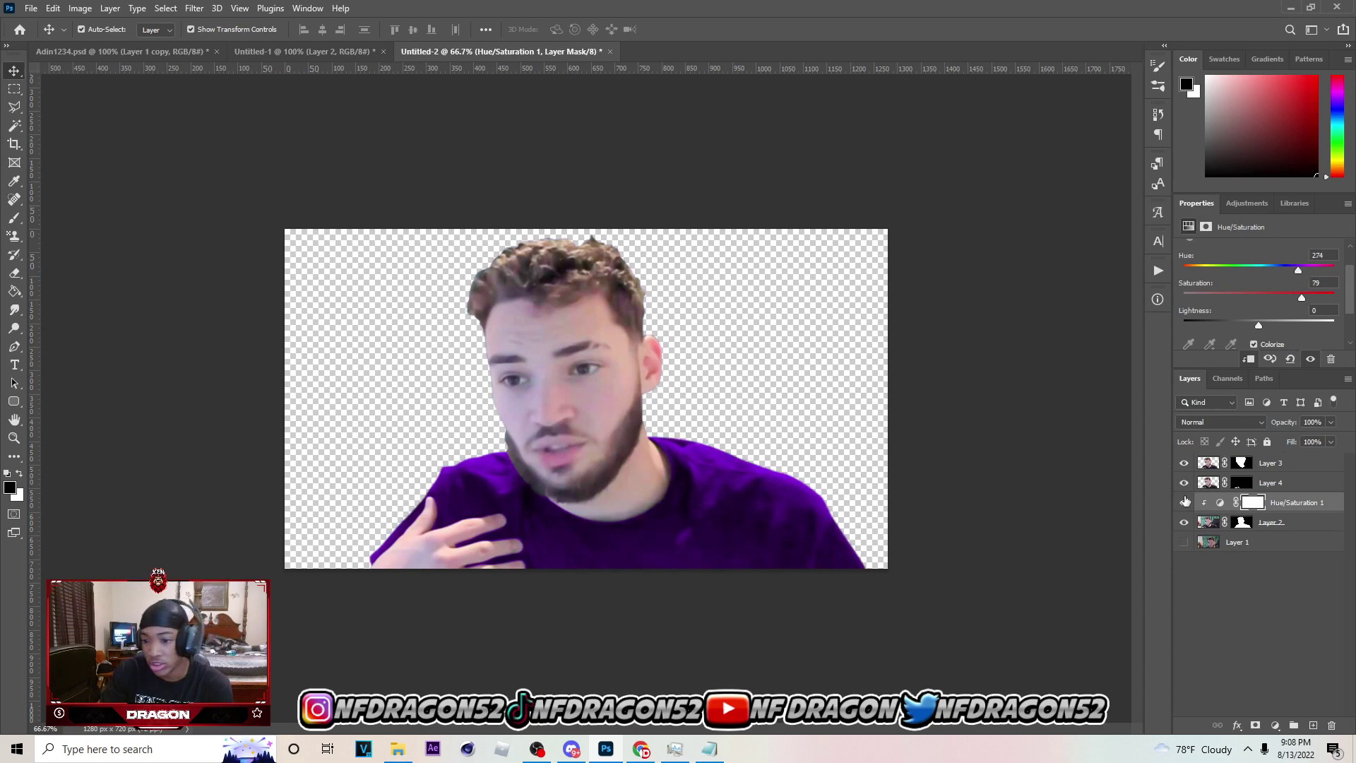
click(1264, 298)
click(1306, 298)
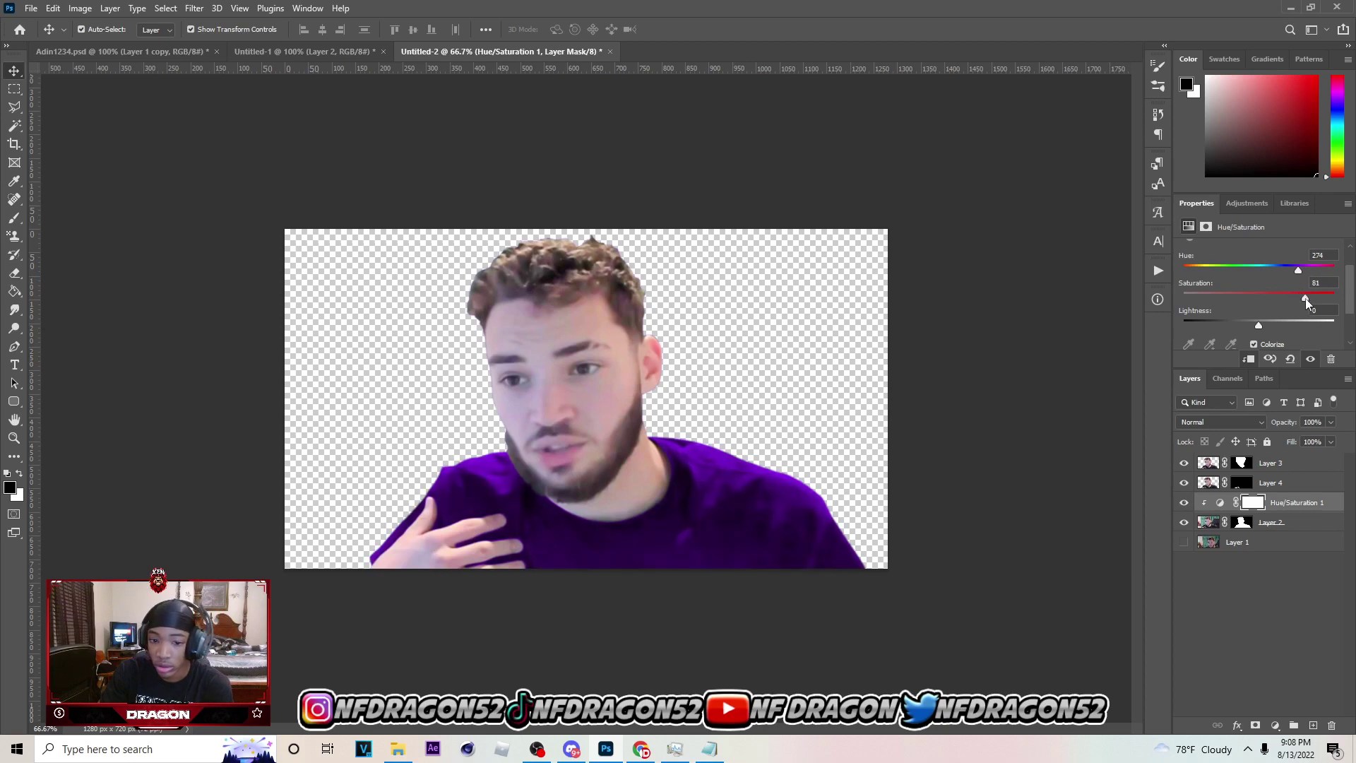
click(1305, 298)
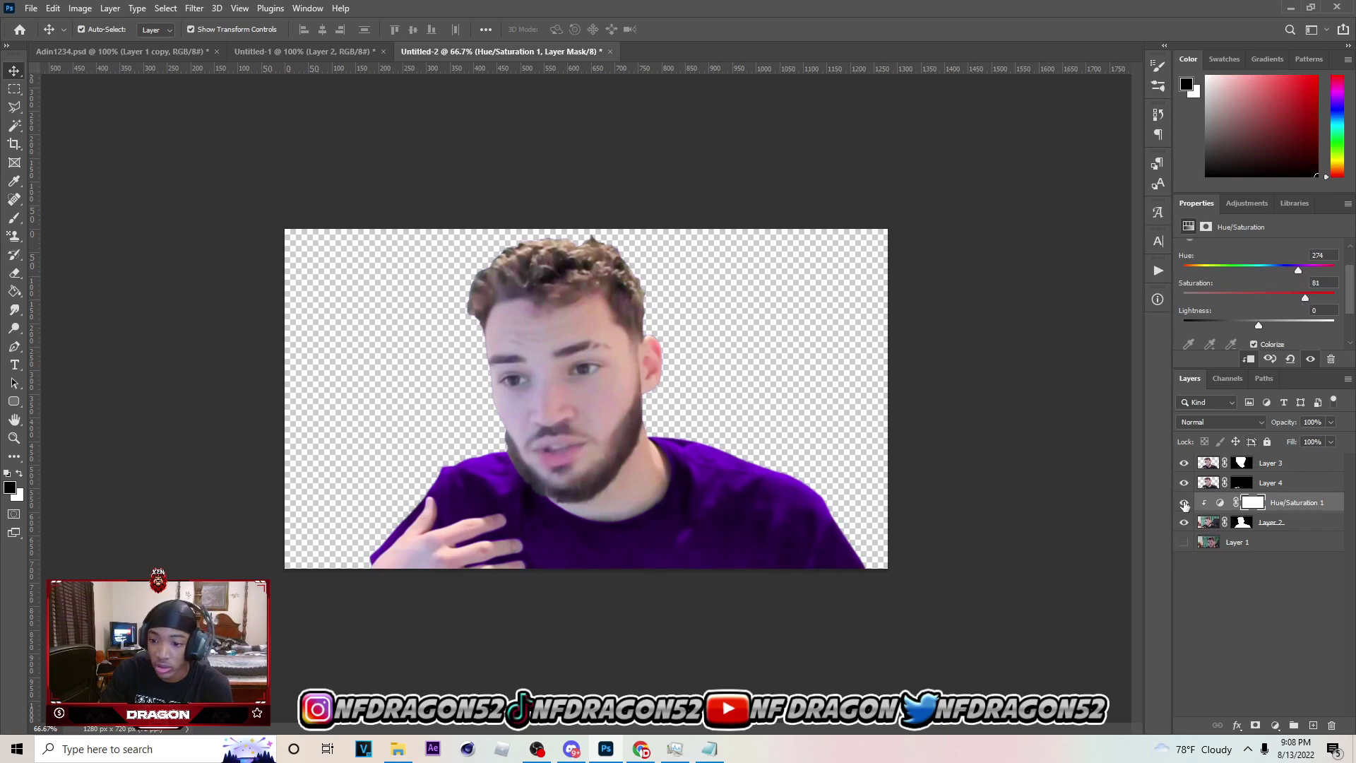
click(663, 494)
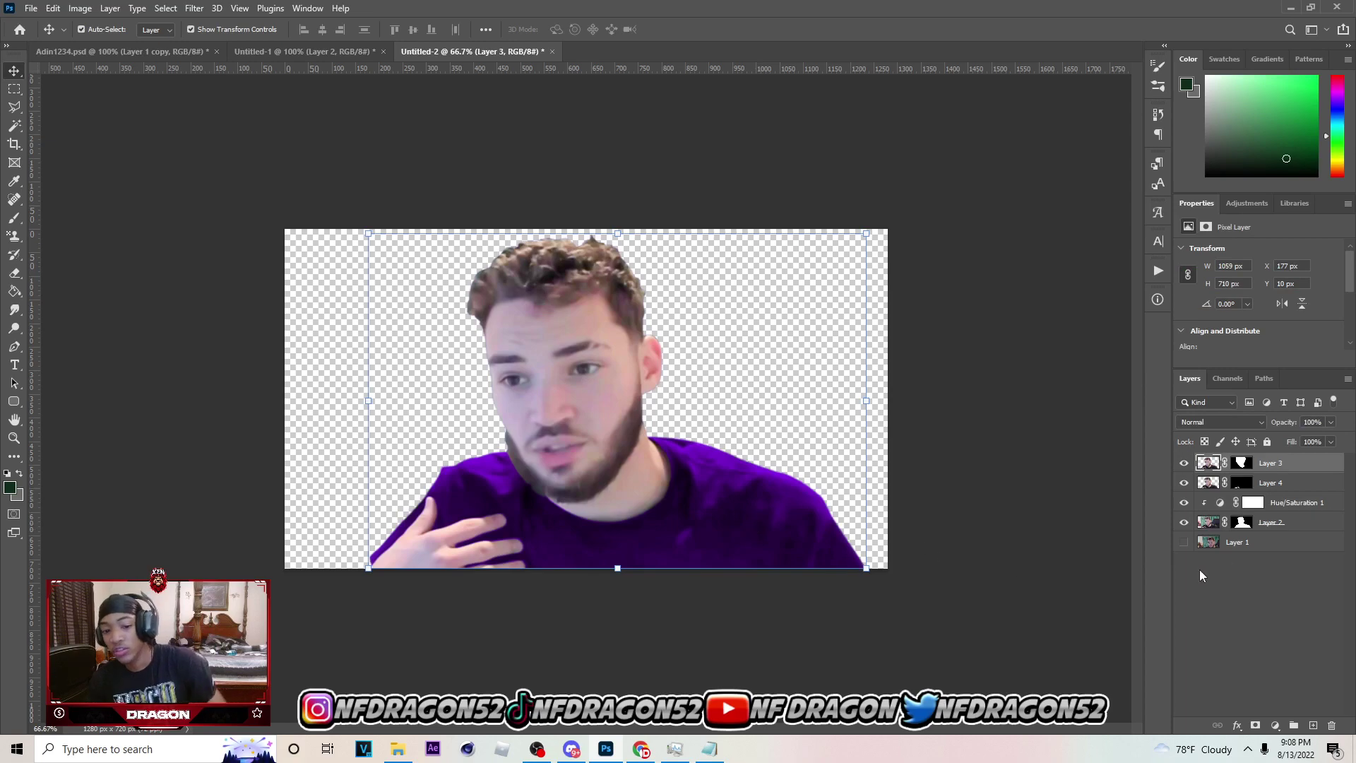
Add a new Layer 5 clipped to the layer below
click(1184, 466)
click(1185, 465)
click(1311, 726)
right_click(1282, 464)
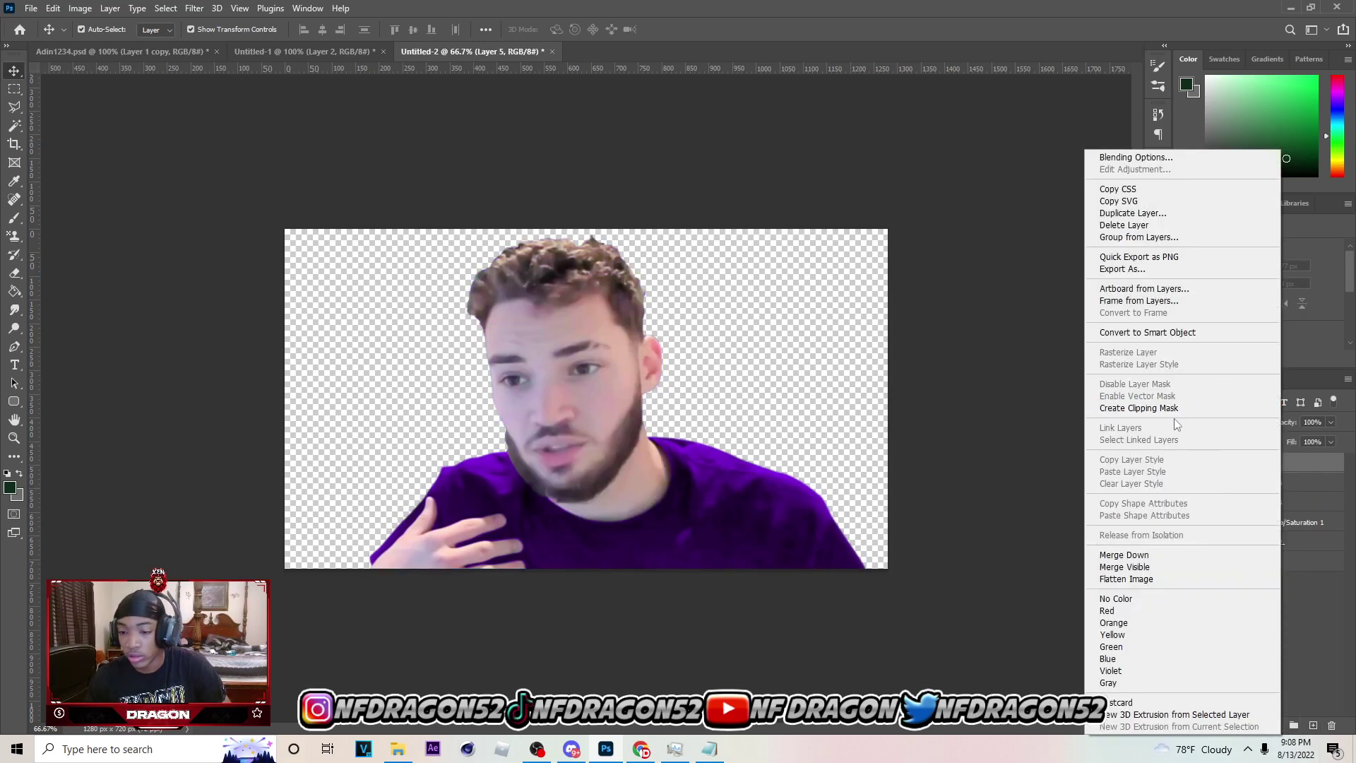
click(1173, 408)
Set up the Brush tool with black (000000) foreground at 200 px
key(b)
click(10, 488)
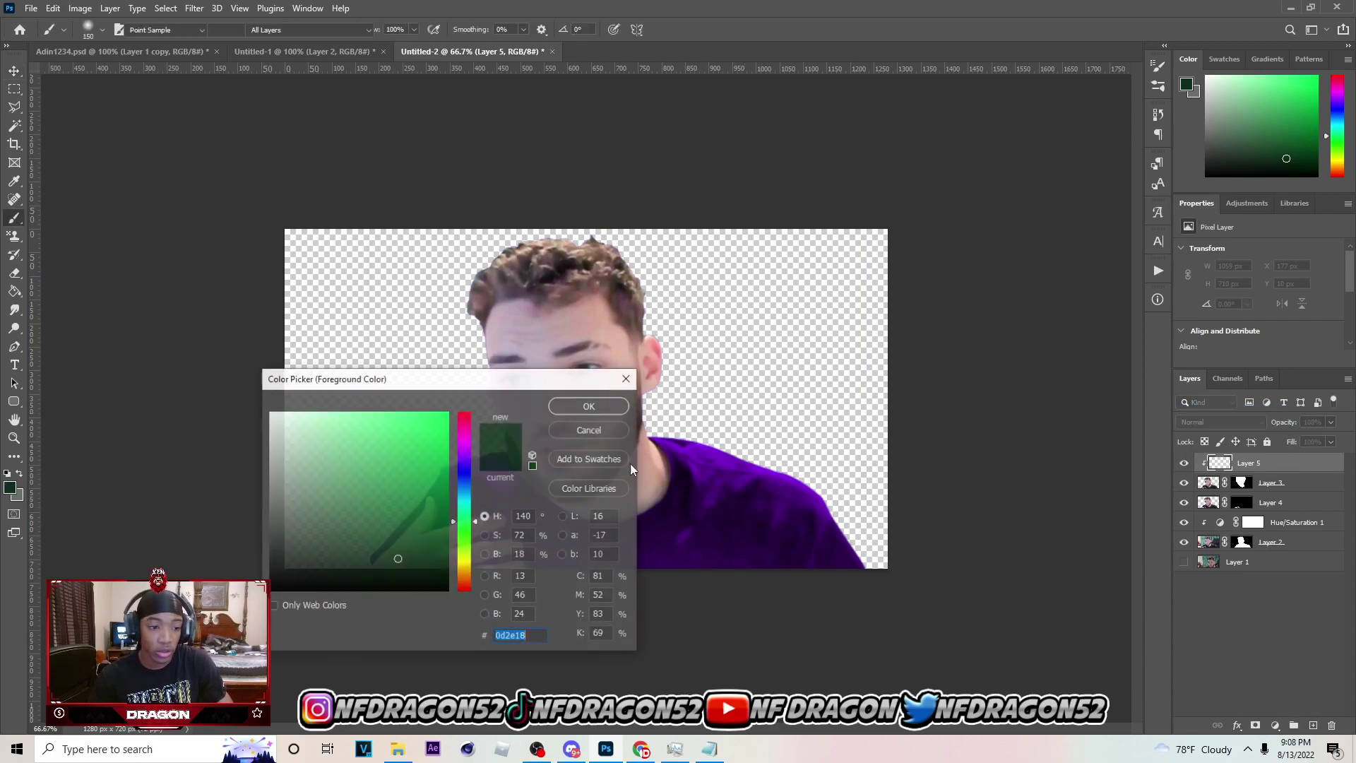
text(000000)
click(589, 407)
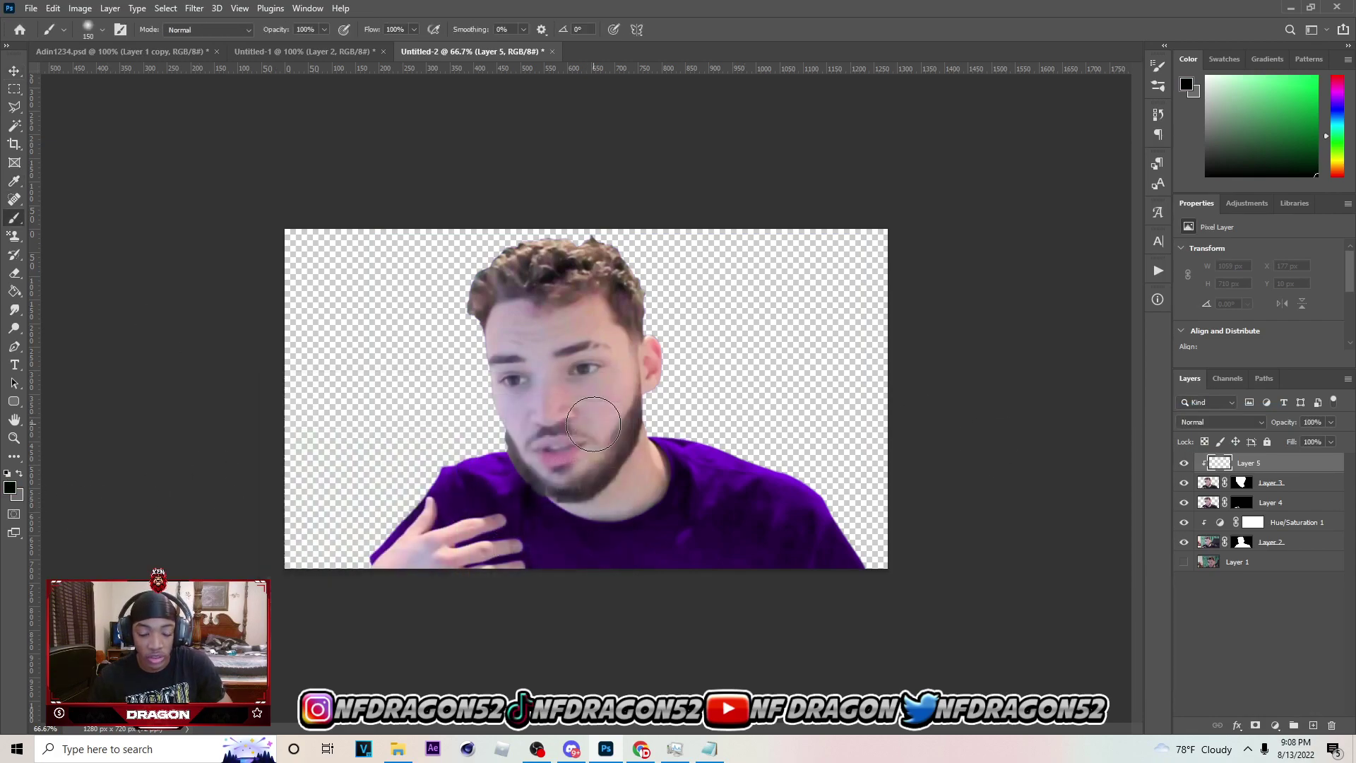
key(bracketright)
key(bracketright)
Paint black shading around the shirt collar and over the right shoulder
mouse_move(707, 461)
mouse_down()
mouse_move(690, 424)
mouse_move(707, 455)
mouse_up()
mouse_move(703, 505)
mouse_down()
mouse_move(676, 545)
mouse_move(627, 557)
mouse_move(543, 543)
mouse_up()
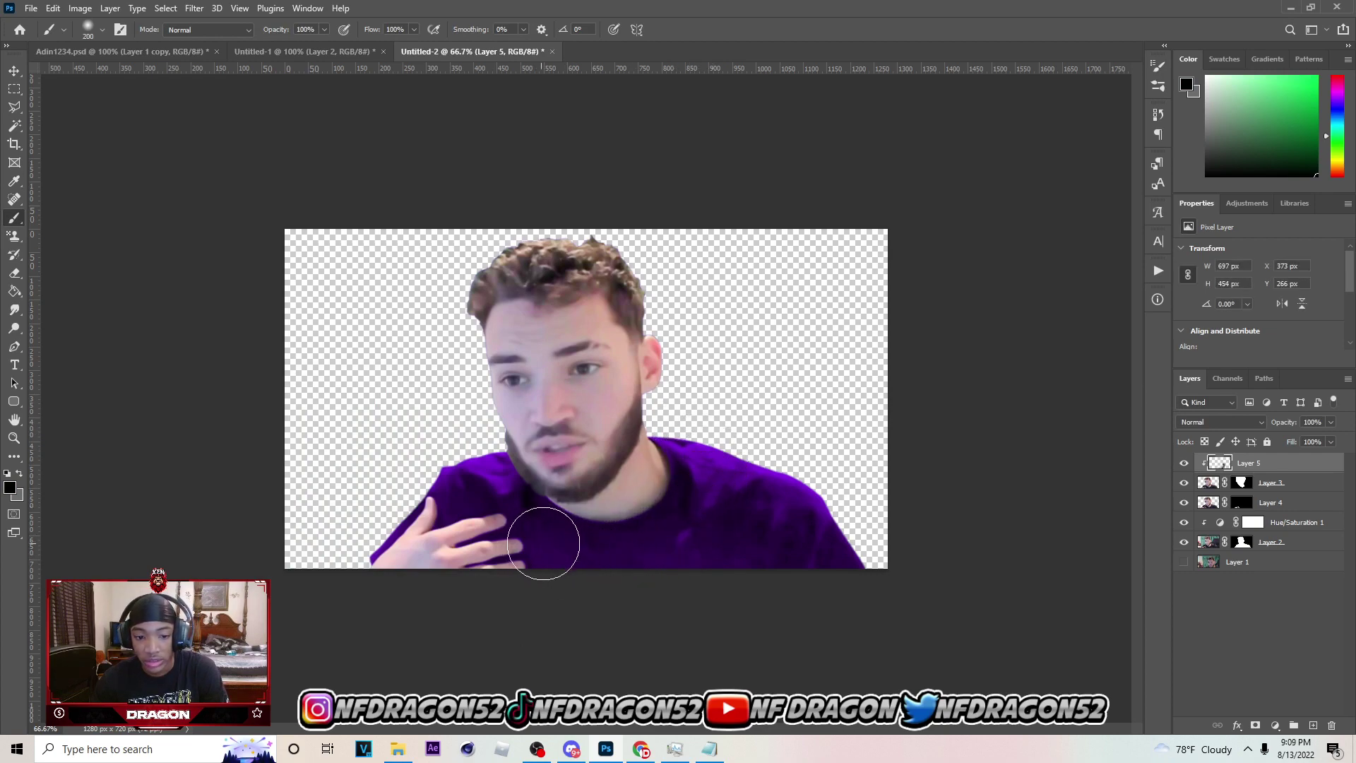
key(bracketright)
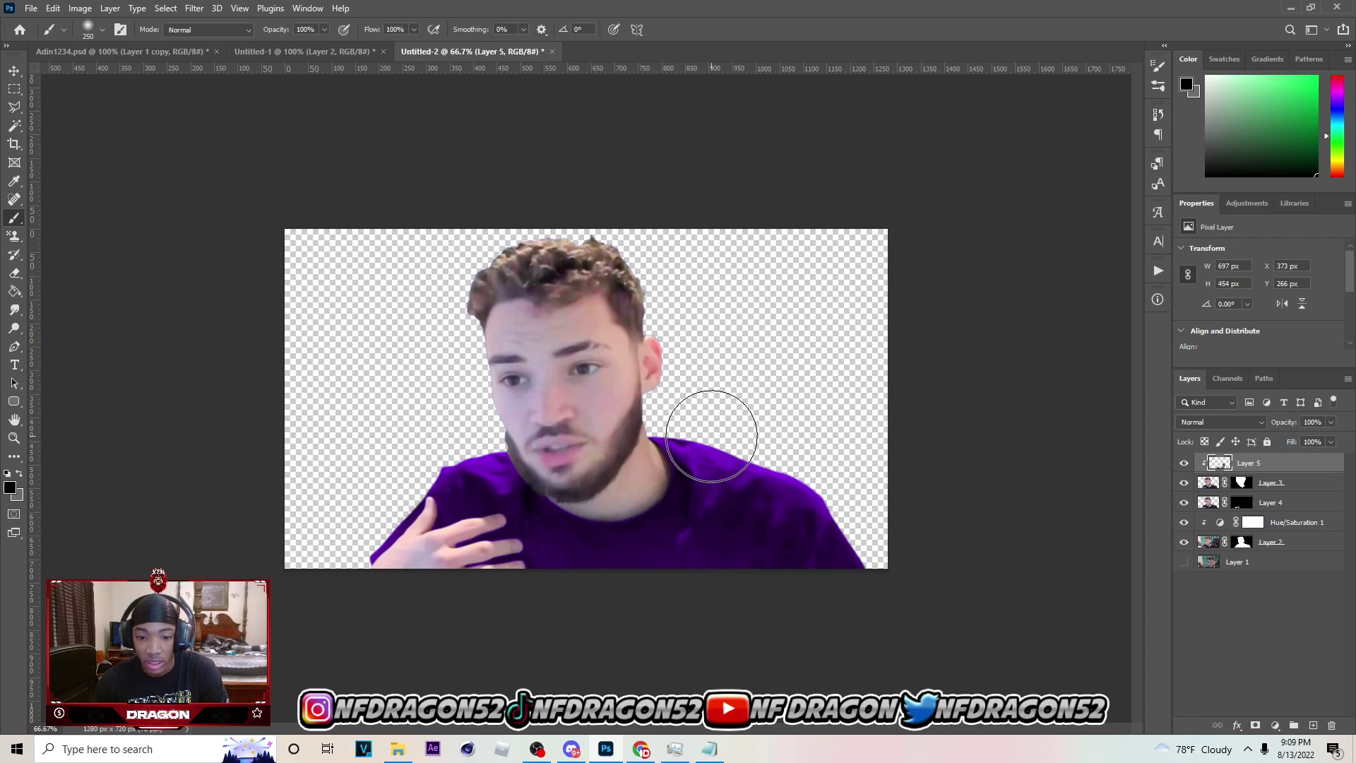
key(bracketleft)
mouse_move(702, 433)
mouse_down()
mouse_move(690, 409)
mouse_move(707, 413)
mouse_move(766, 536)
mouse_move(582, 561)
mouse_move(544, 551)
mouse_move(465, 481)
mouse_move(436, 424)
mouse_move(463, 467)
mouse_up()
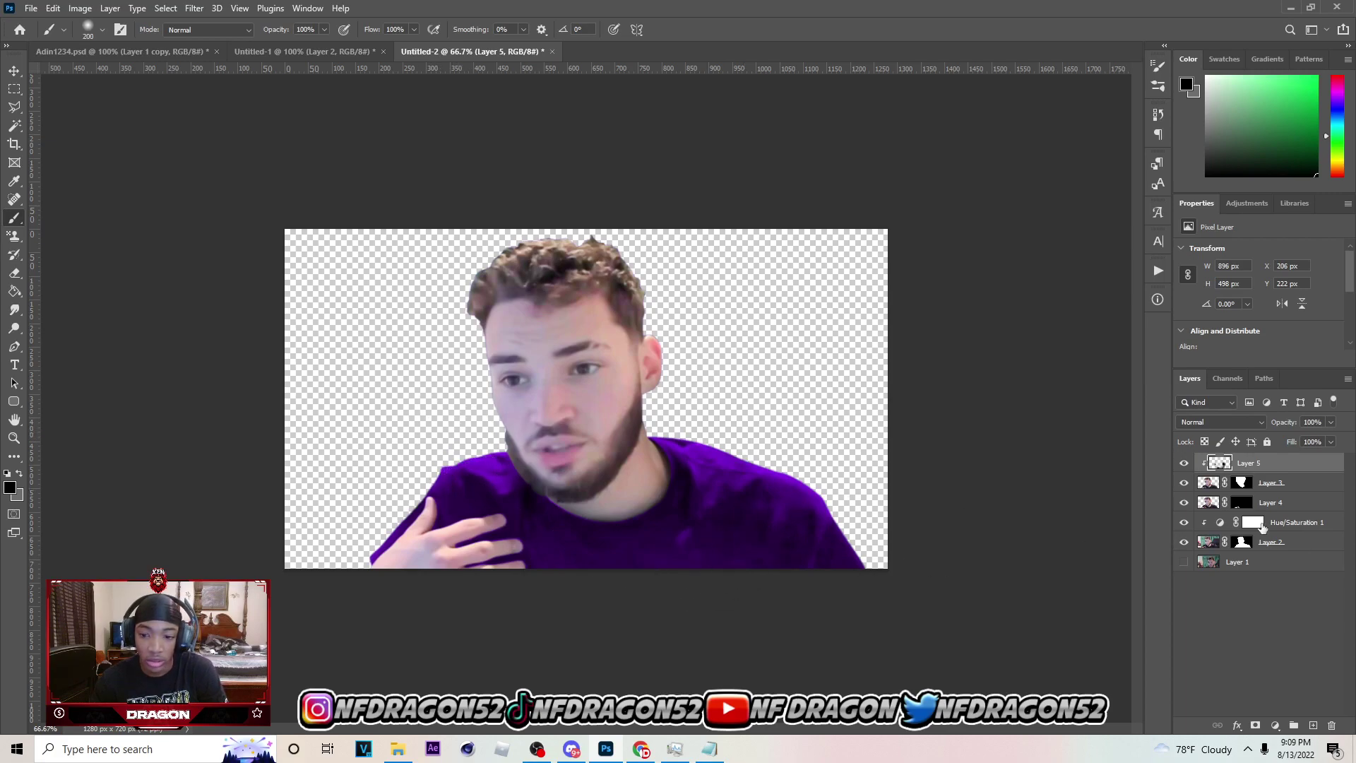
click(1184, 463)
click(1184, 463)
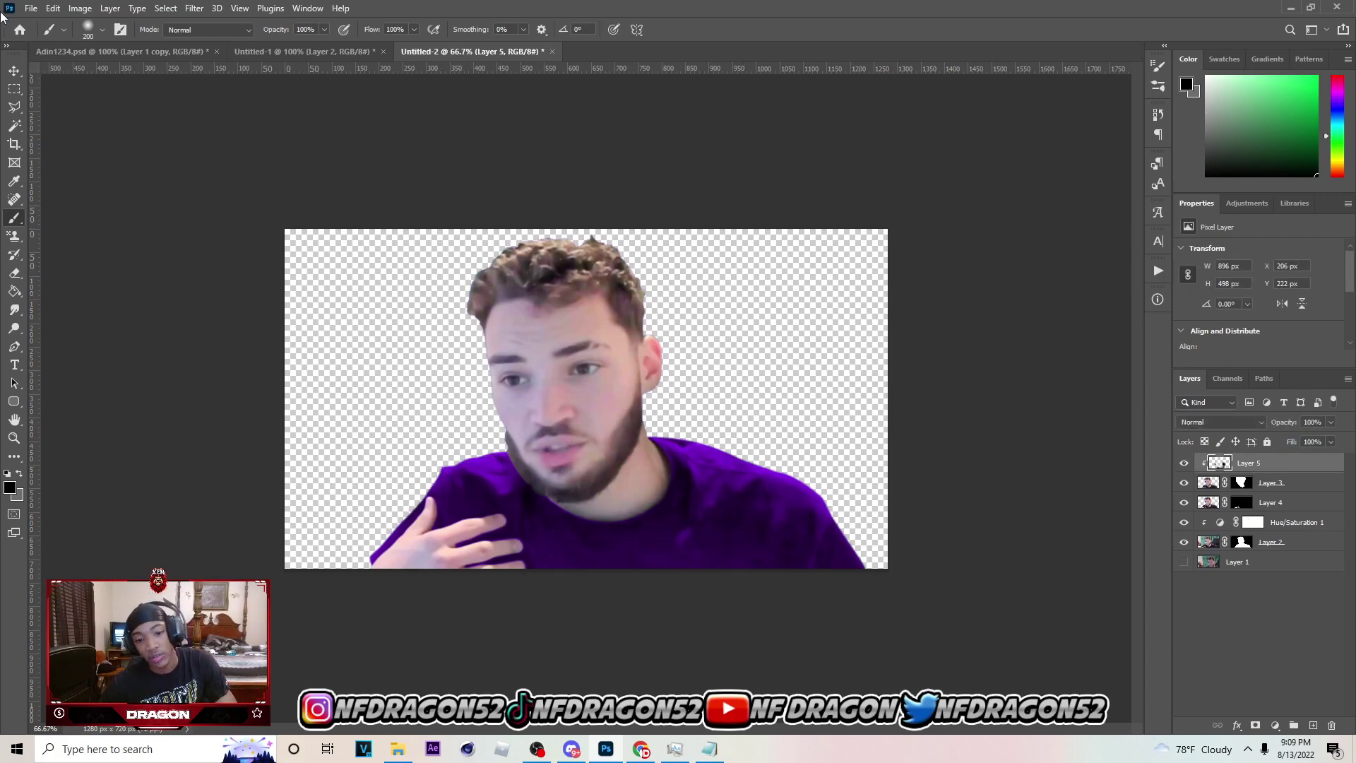
click(14, 71)
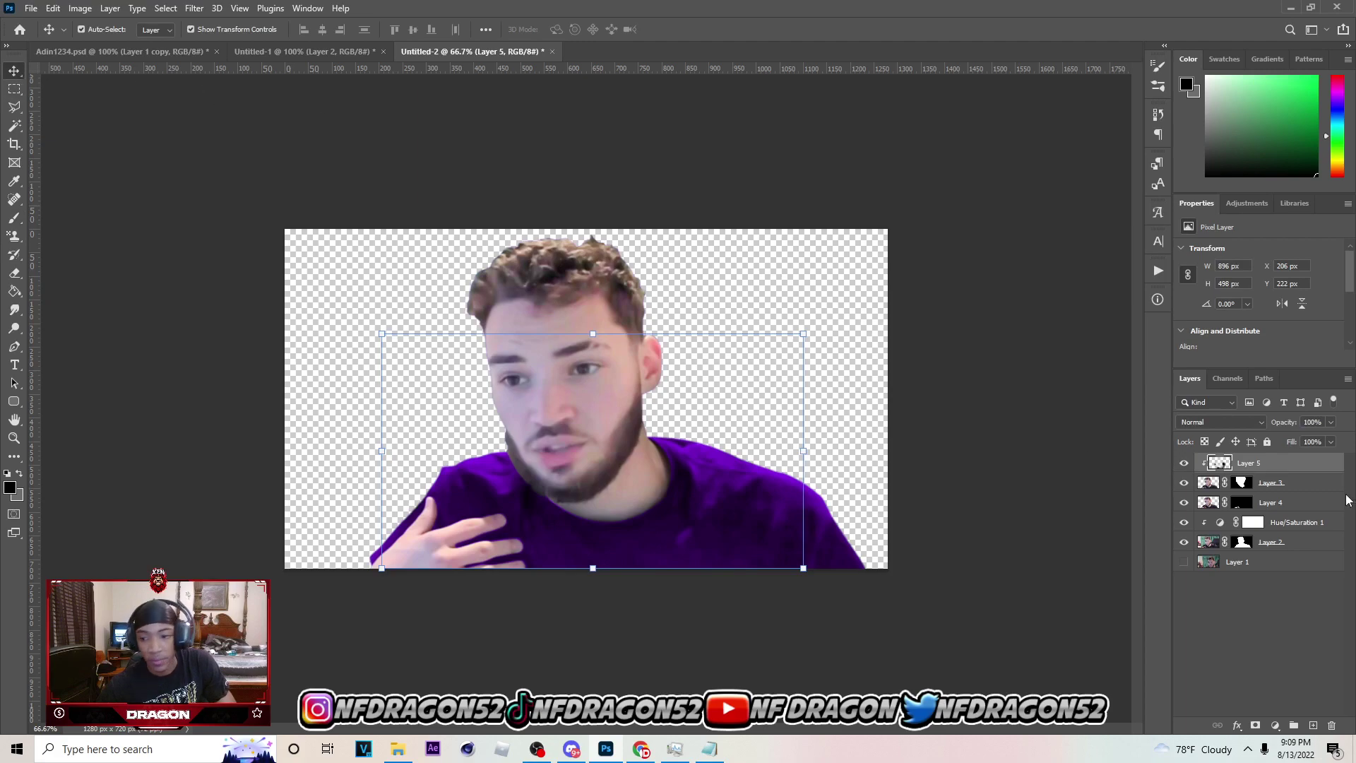
With zoom back at 66.7%, collect Layers 5 through 2 into a new Group 1
key(b)
click(99, 36)
click(100, 35)
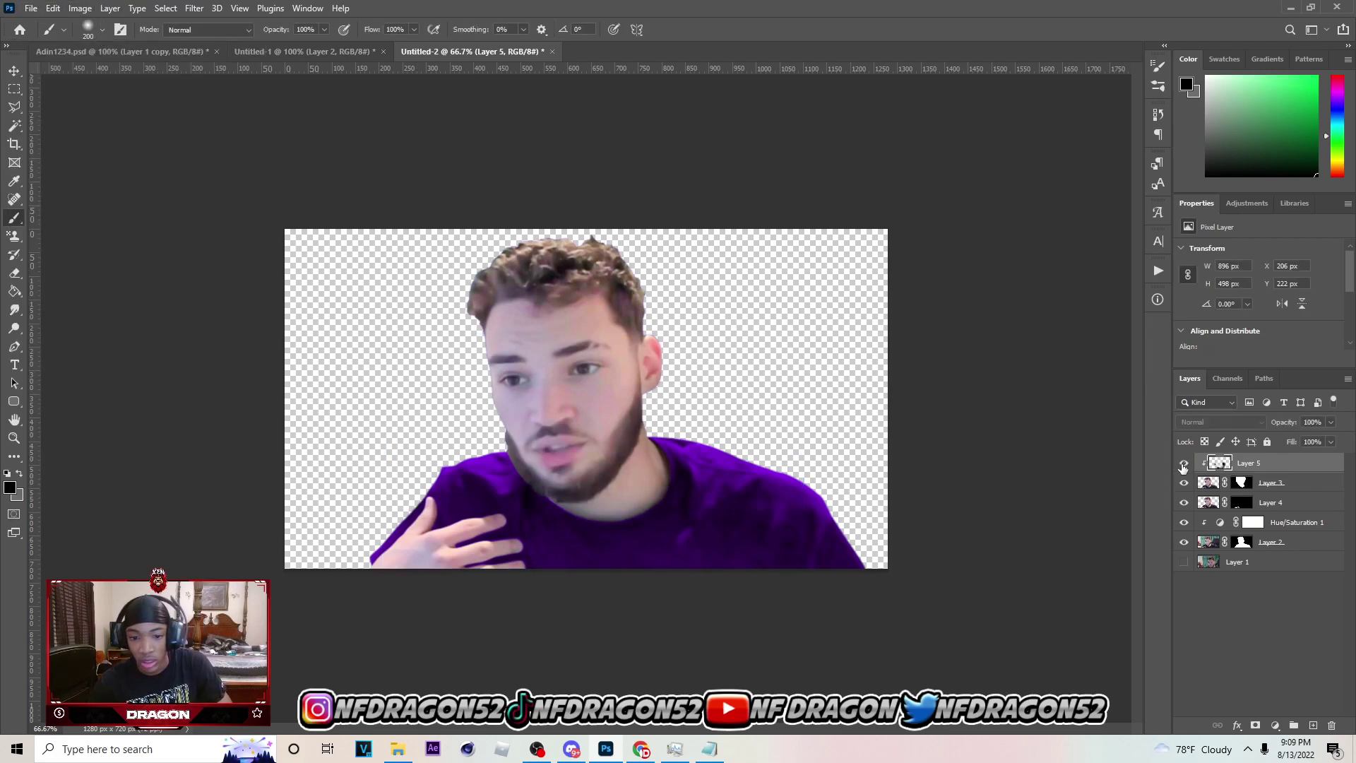
key(ctrl+minus)
key(ctrl+plus)
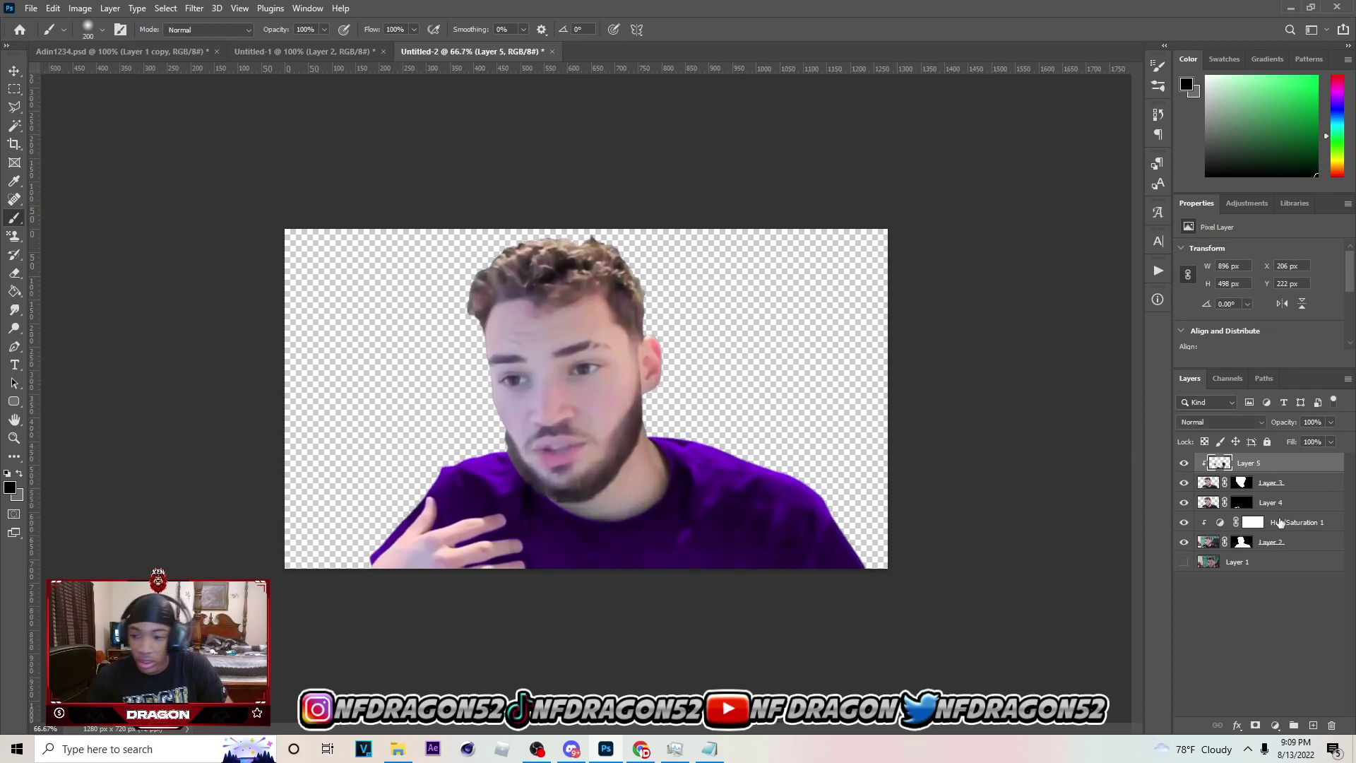
shift+click(1295, 551)
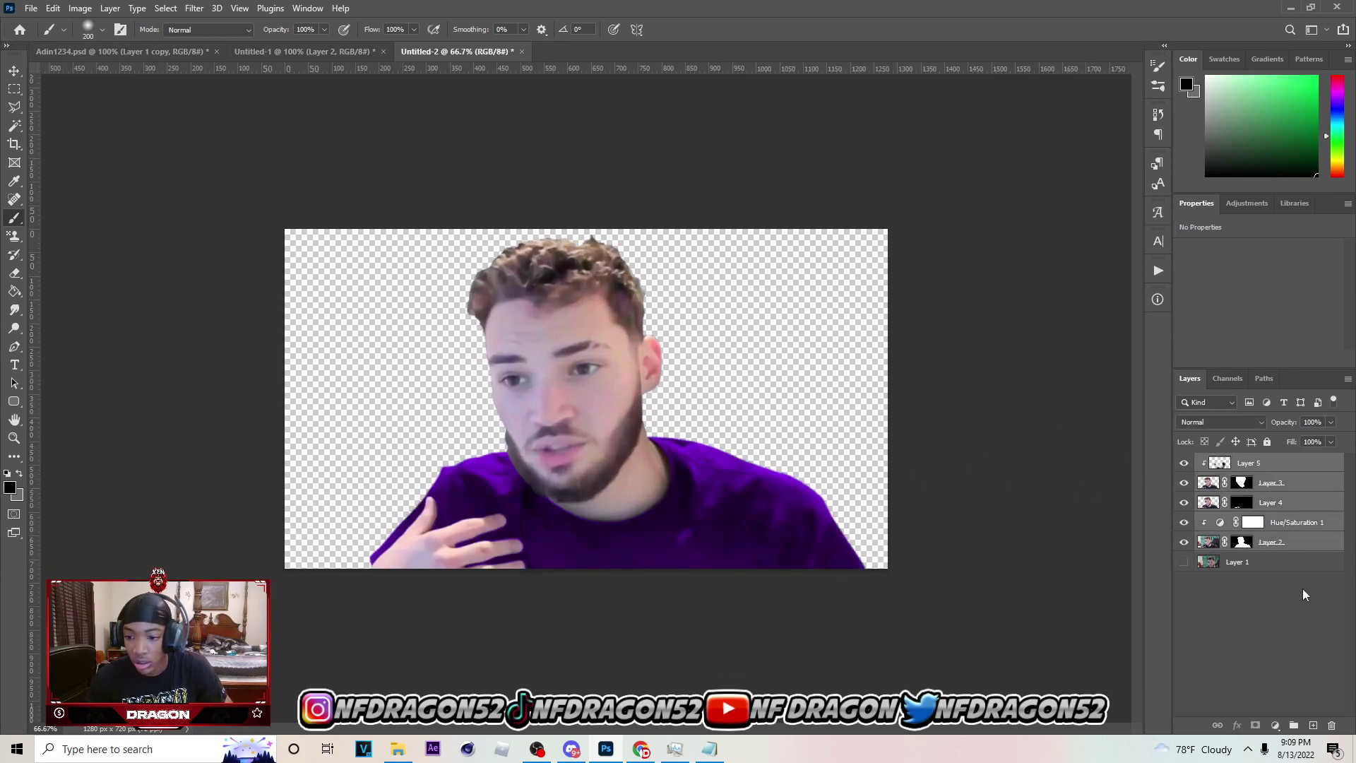
click(1294, 726)
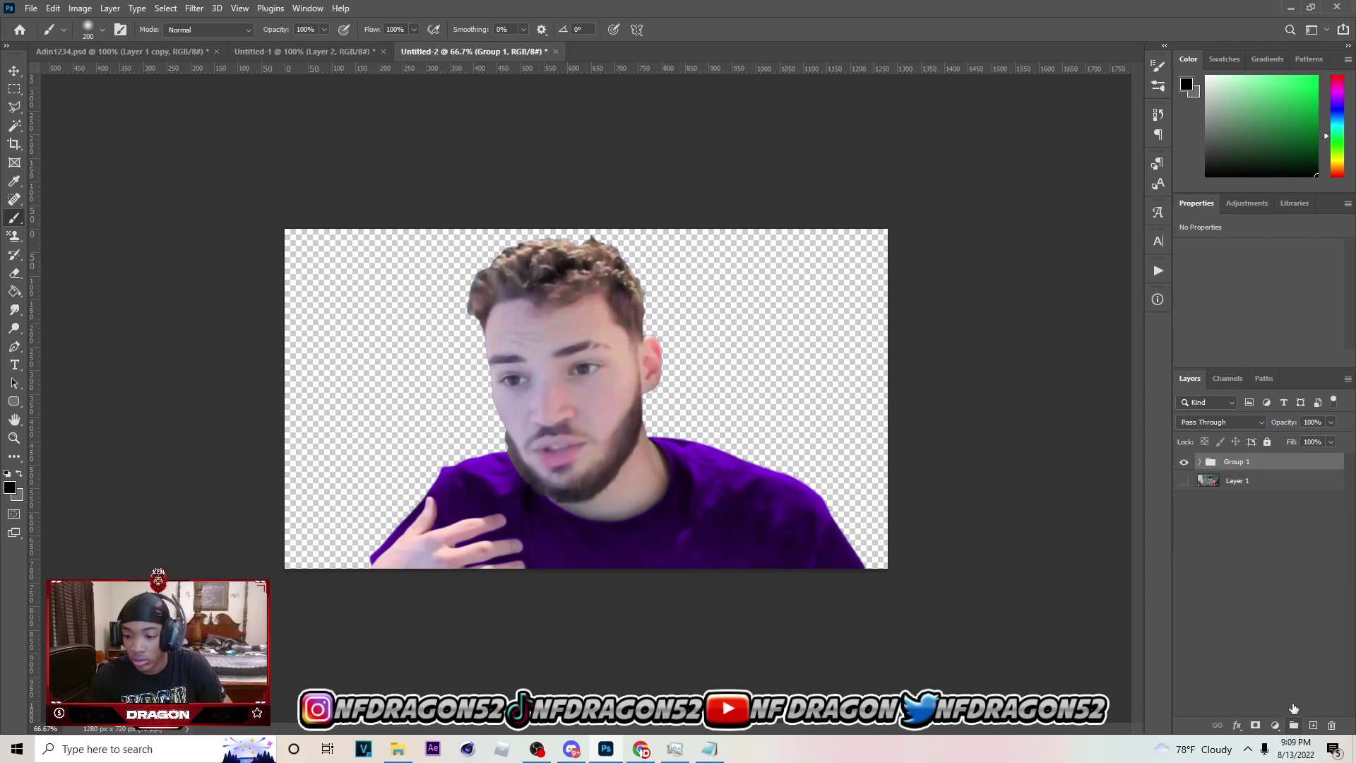
Give Group 1 a white Linear Dodge Inner Shadow at 59% opacity, 13 px distance, 16 px size
double_click(1297, 467)
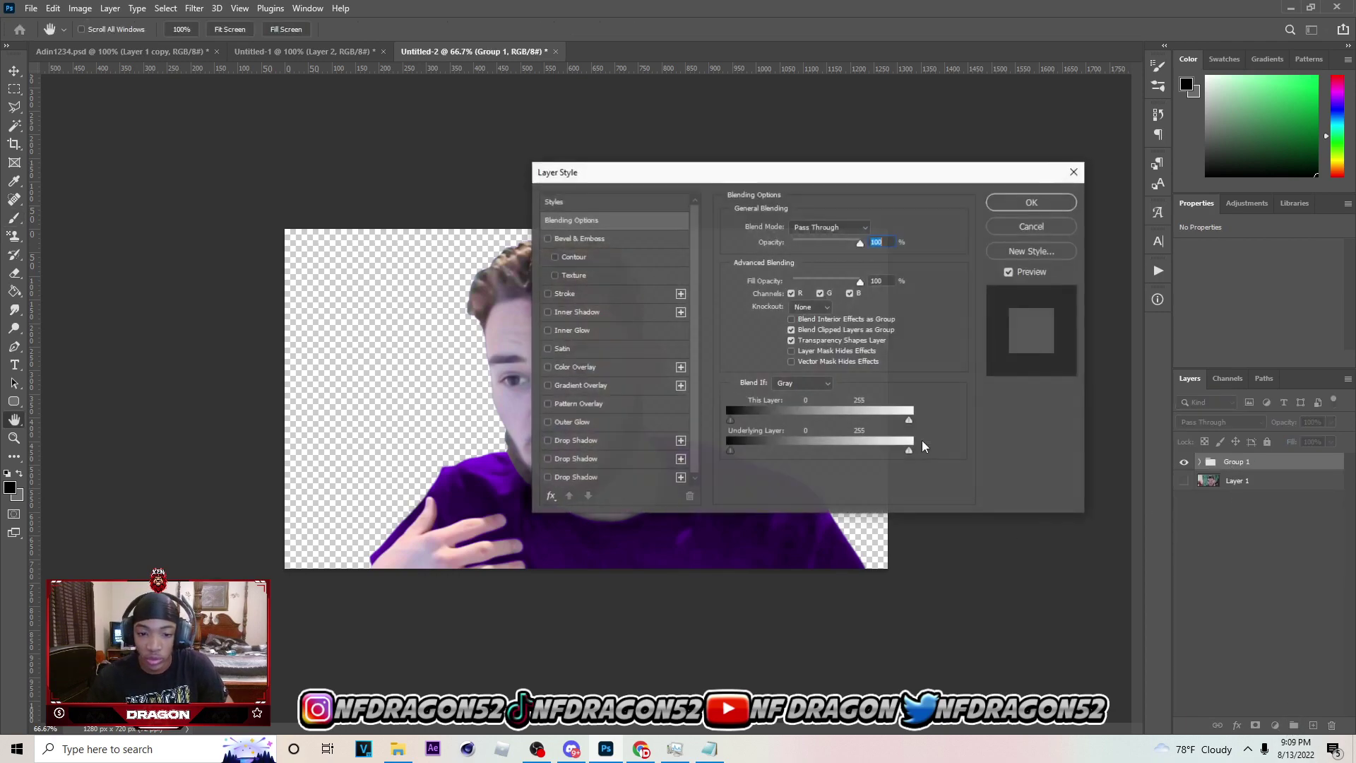
click(548, 311)
click(577, 312)
drag(781, 291, 790, 322)
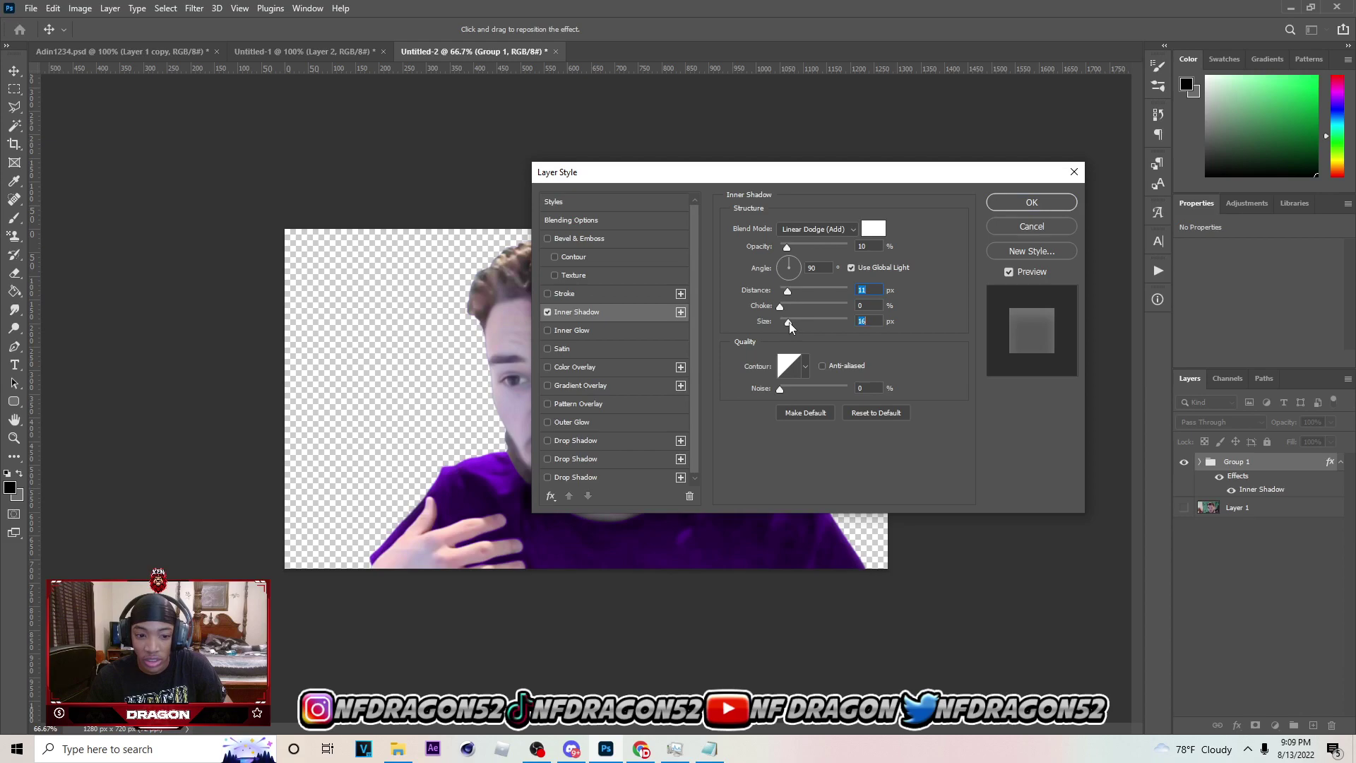
click(820, 246)
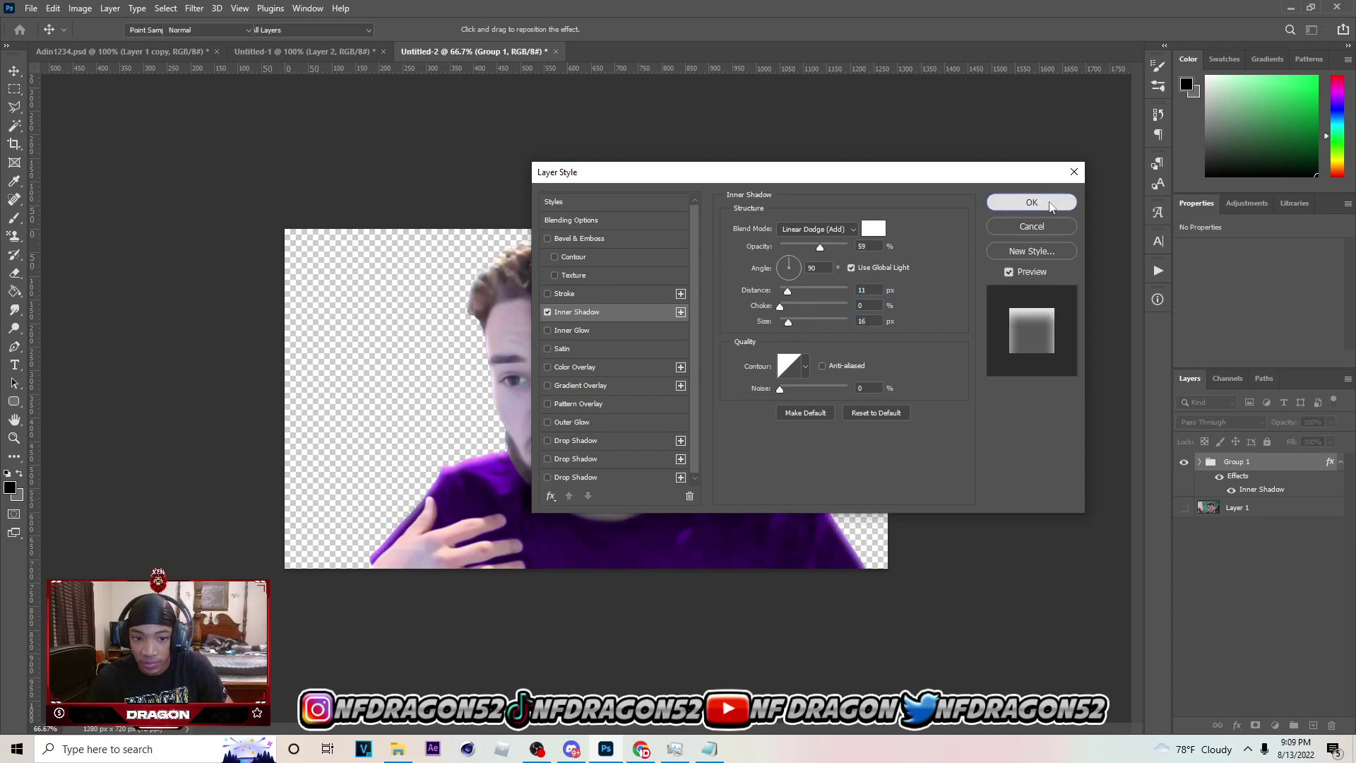
click(1050, 207)
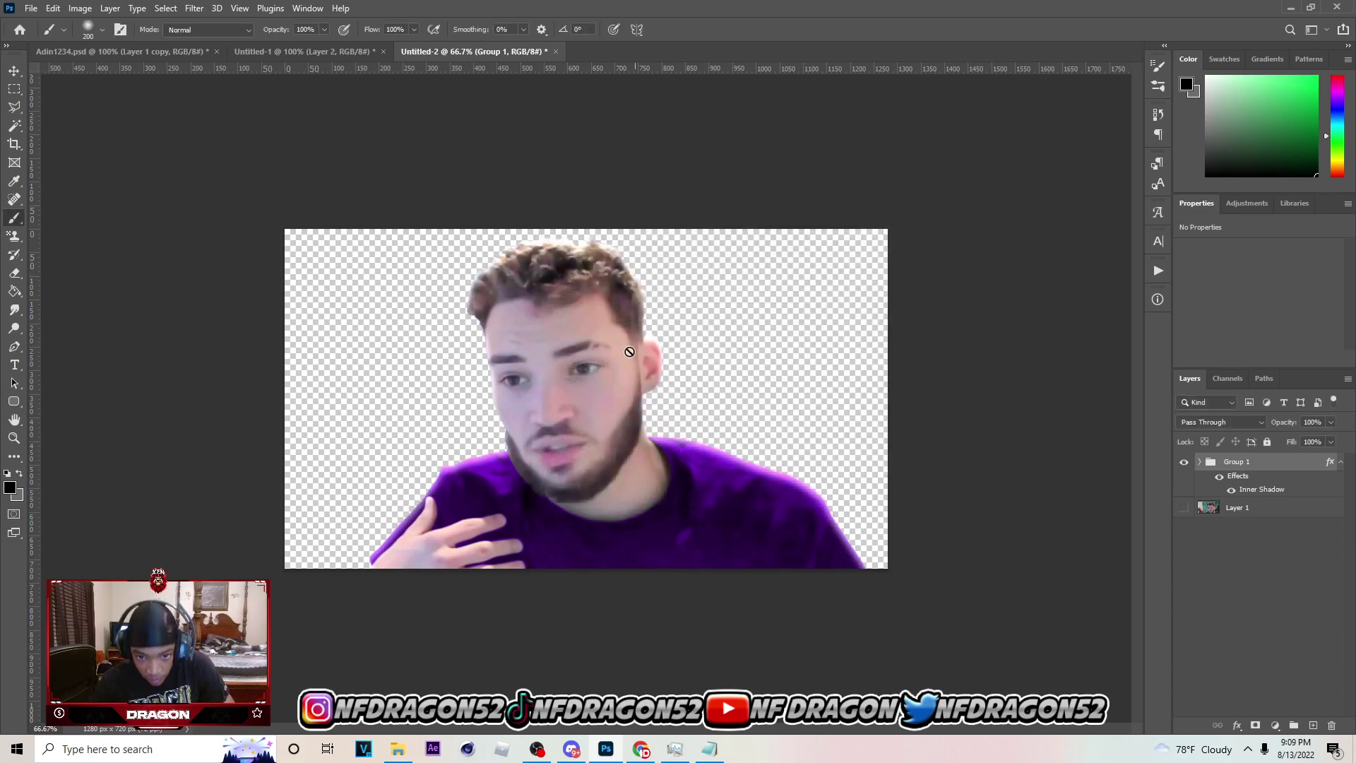
click(14, 71)
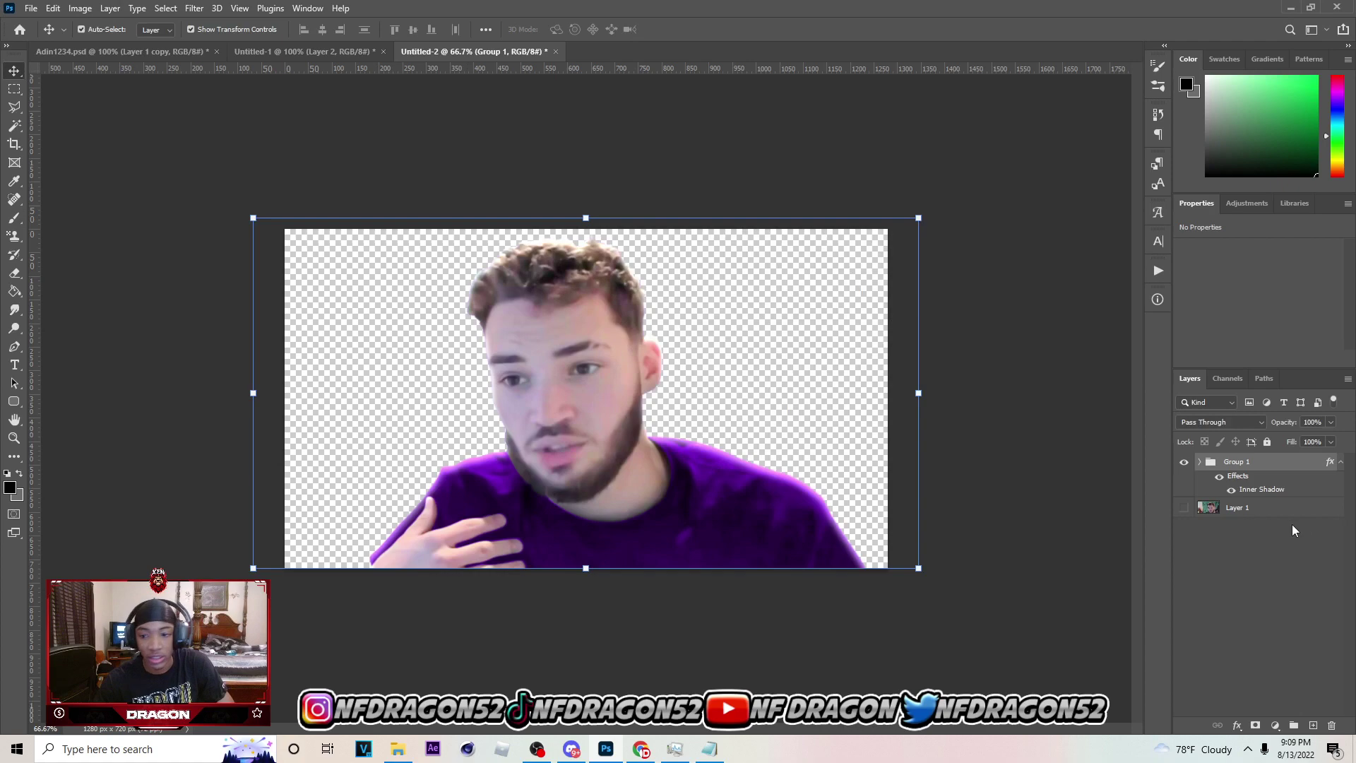
Inside the expanded Group 1, delete Layer 2's mask to reveal the green-curtain background
click(1199, 461)
click(1282, 587)
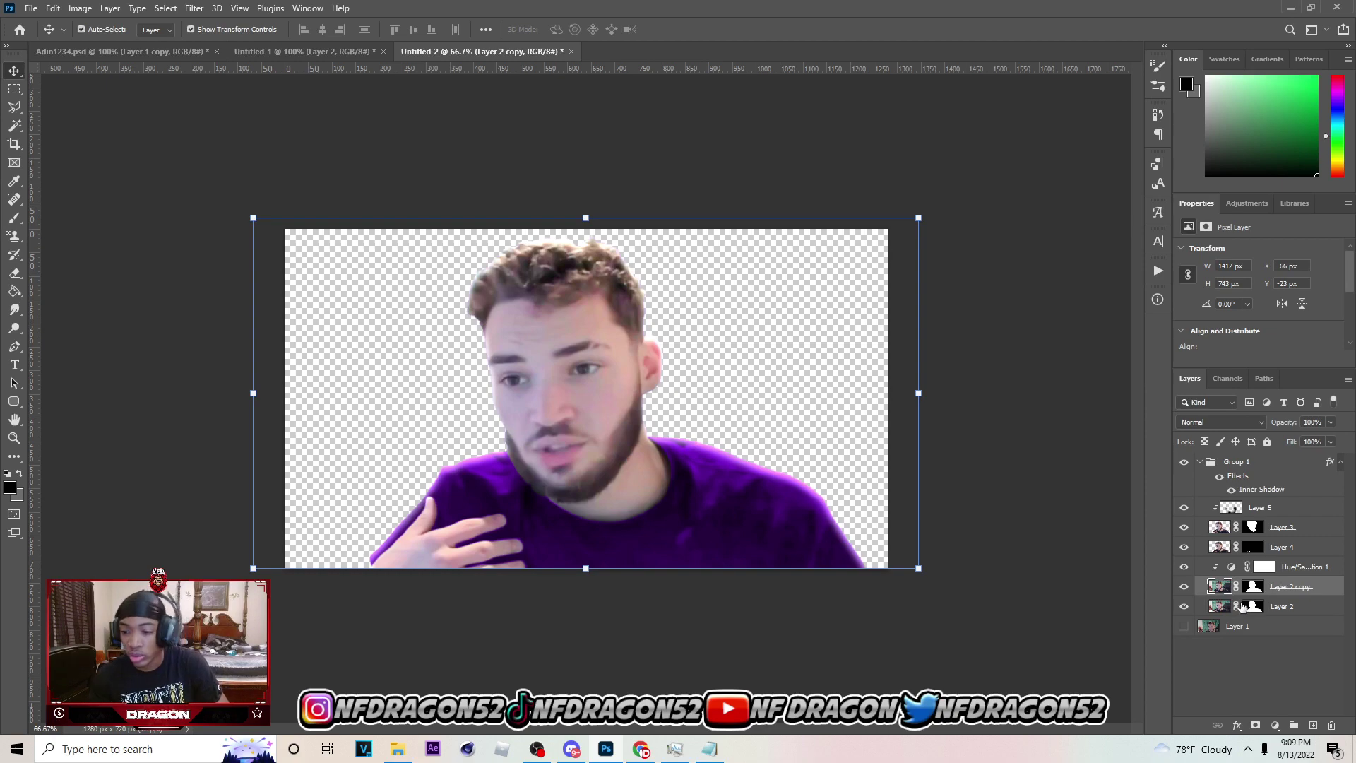
right_click(1249, 604)
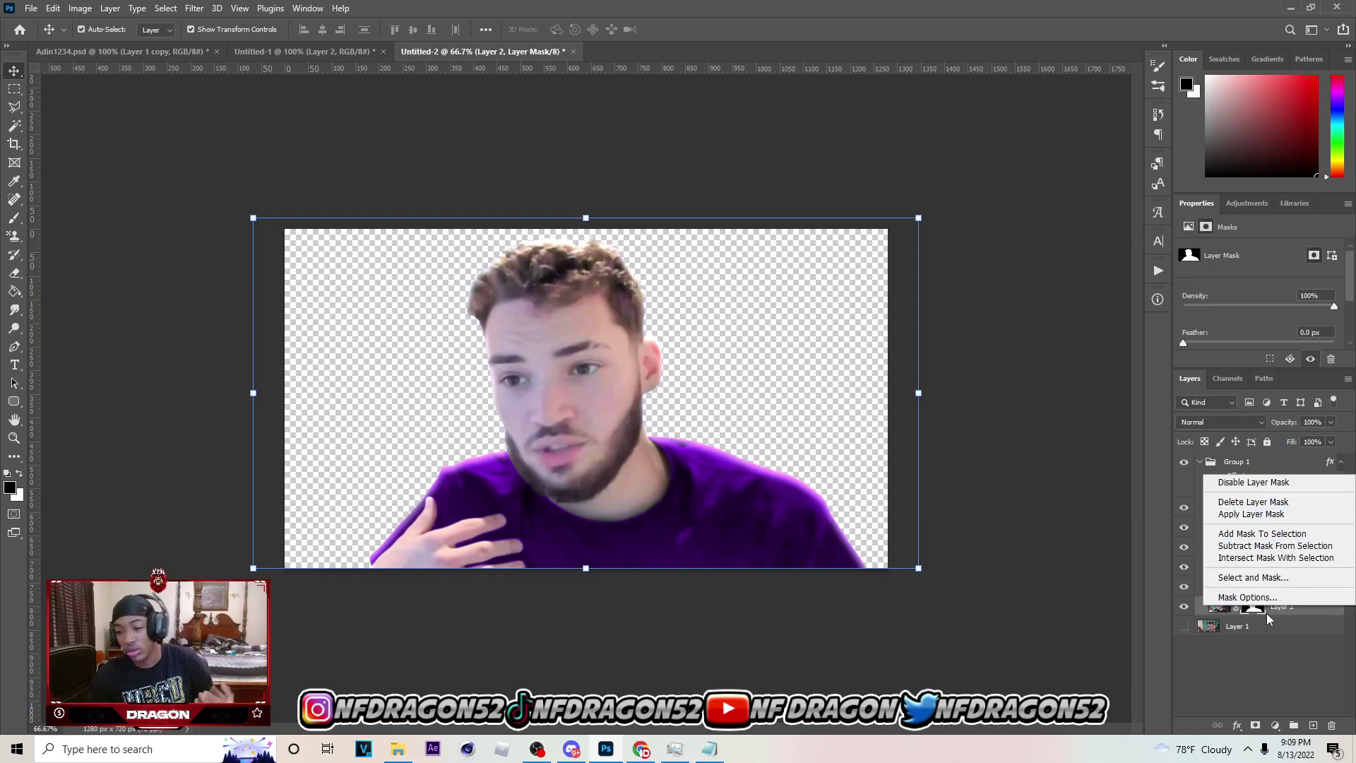
click(1255, 502)
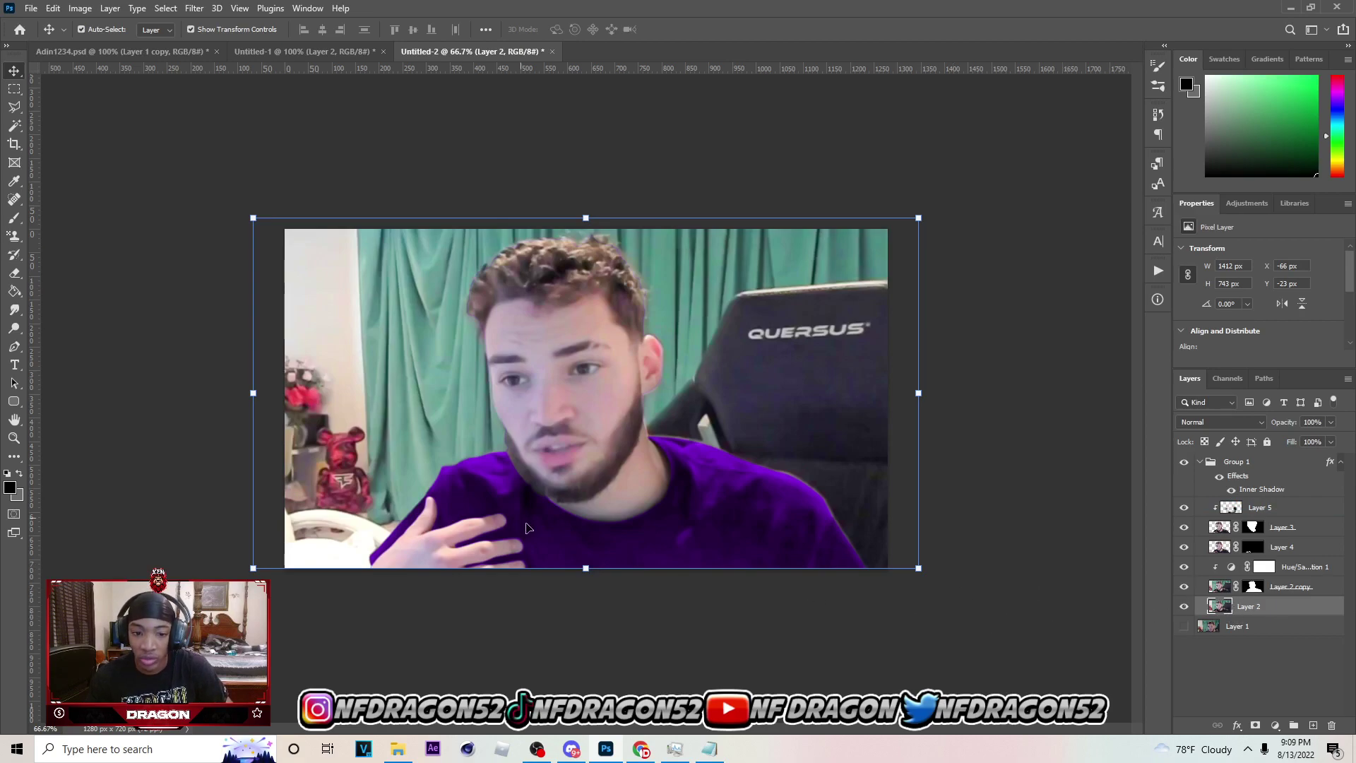
click(195, 8)
Convert Layer 2 to a smart object
mouse_move(300, 194)
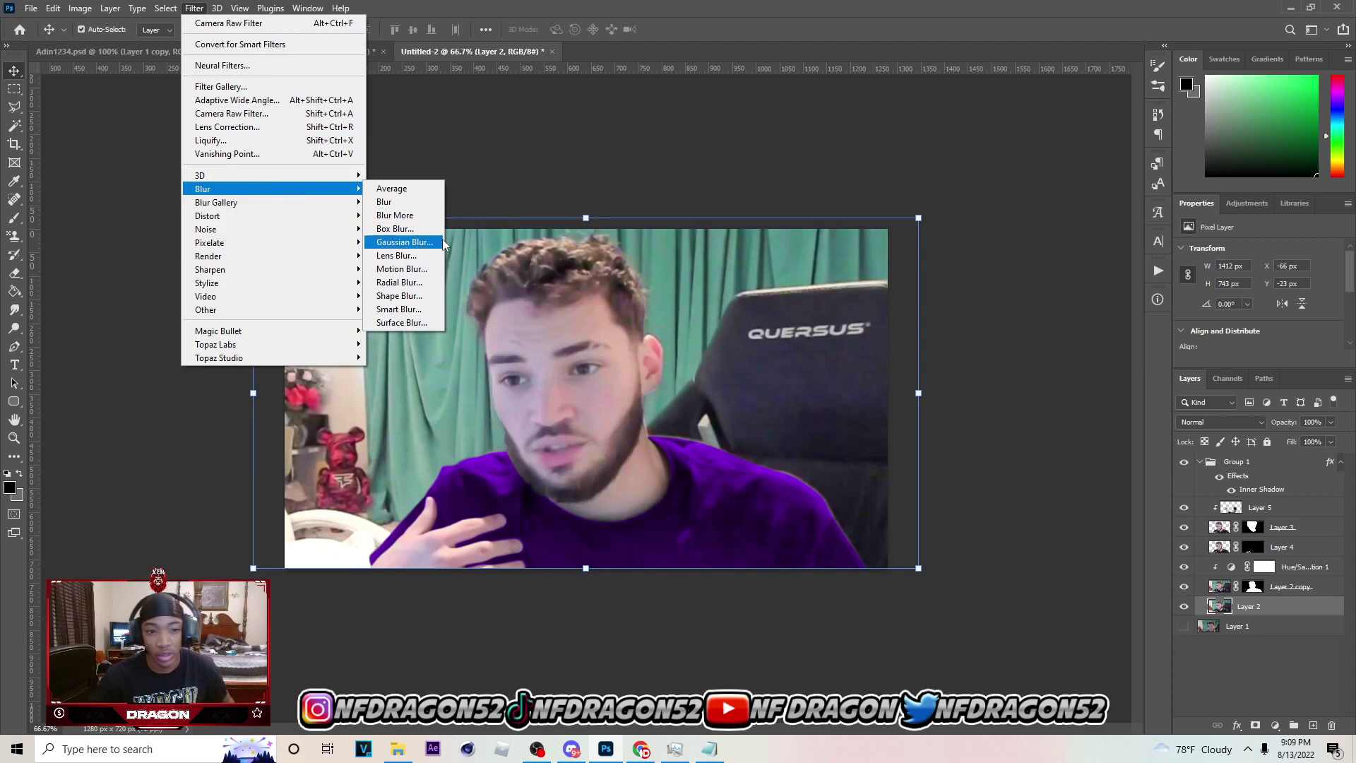
right_click(1237, 606)
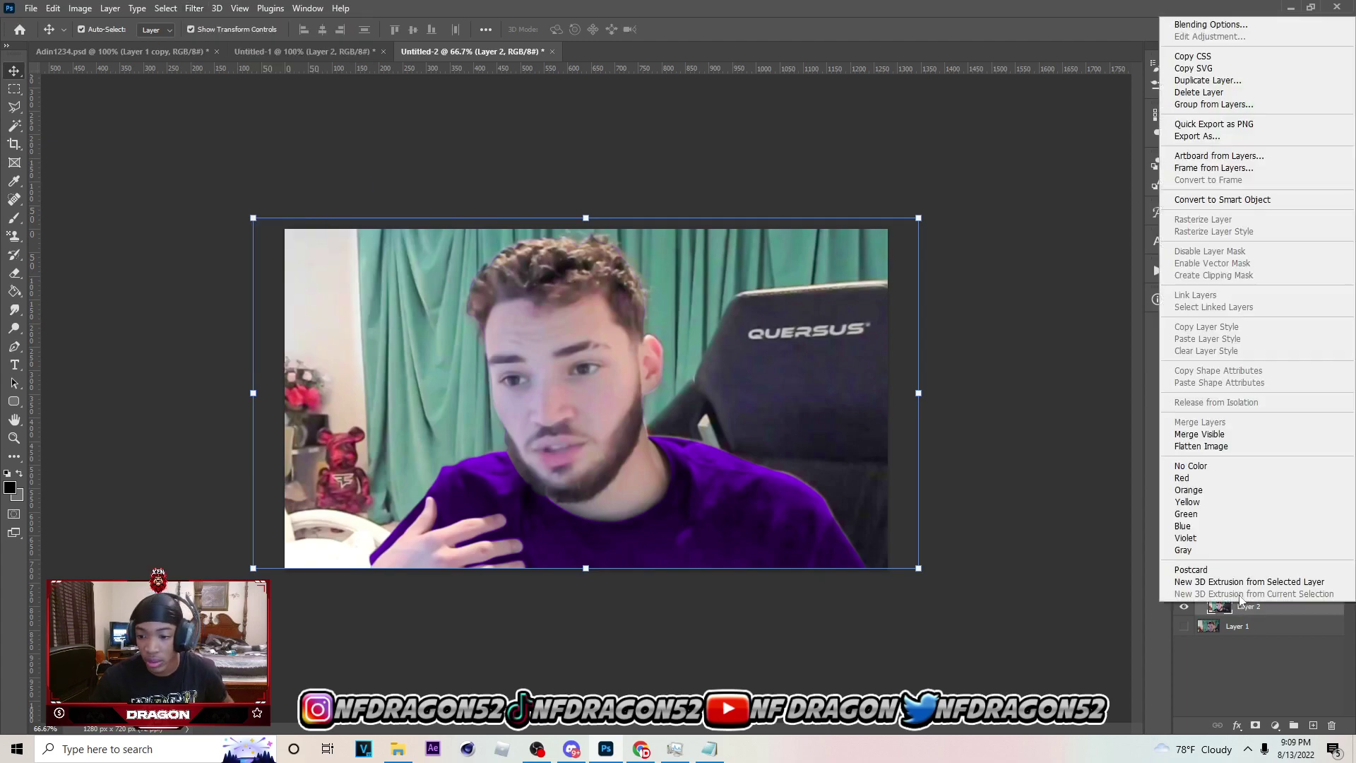
click(1222, 199)
Apply a Gaussian Blur smart filter of about 4 px radius to Layer 2
click(195, 8)
mouse_move(212, 189)
click(404, 243)
drag(1037, 438, 1050, 438)
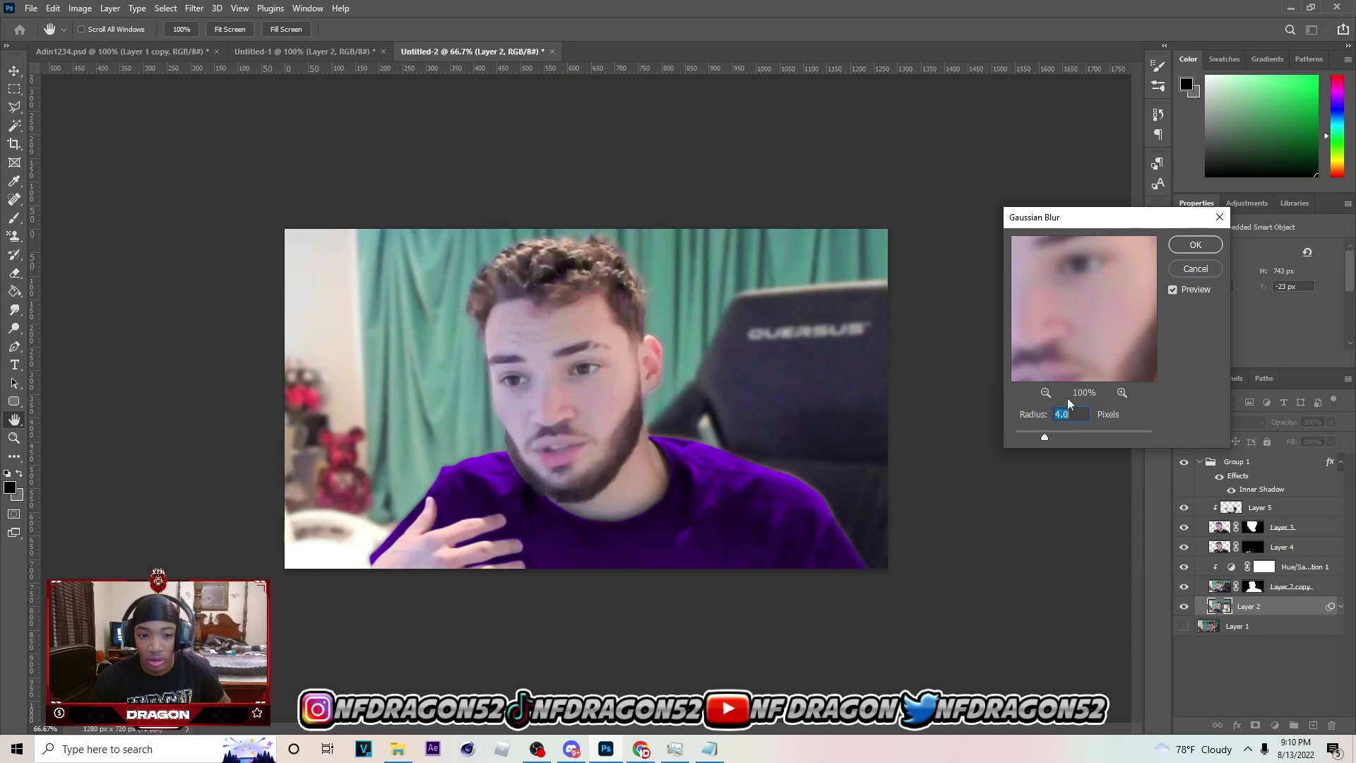
key(Return)
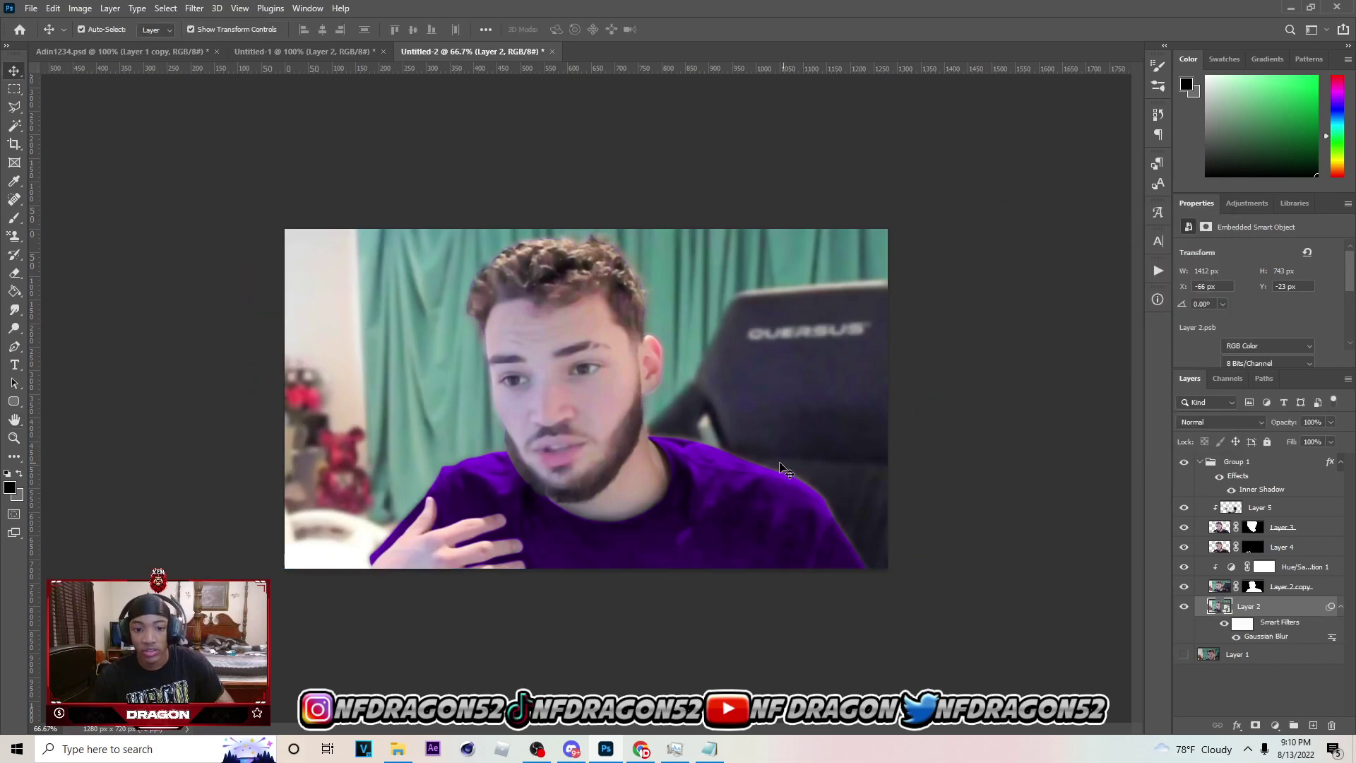
click(1206, 463)
click(1200, 462)
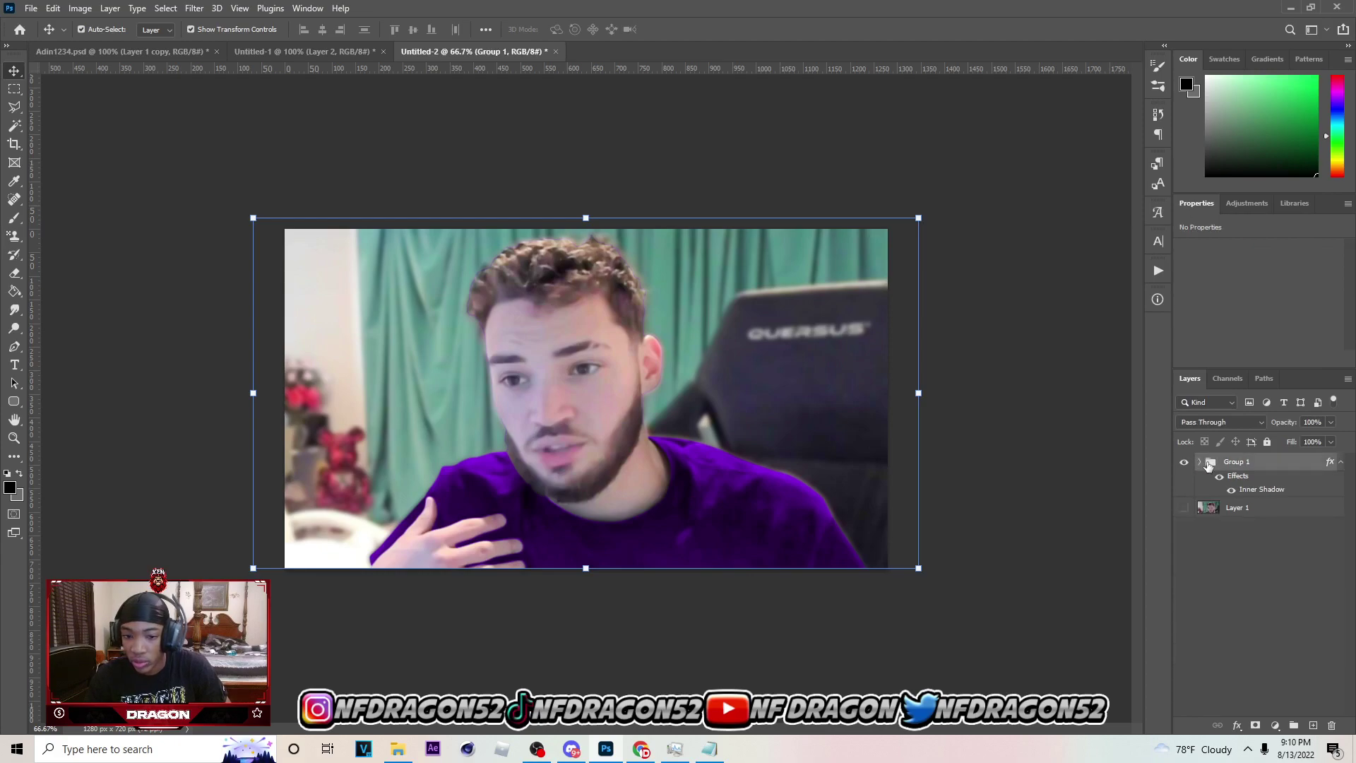
Add a Vibrance adjustment layer with Vibrance +15 and Saturation +17
click(1275, 725)
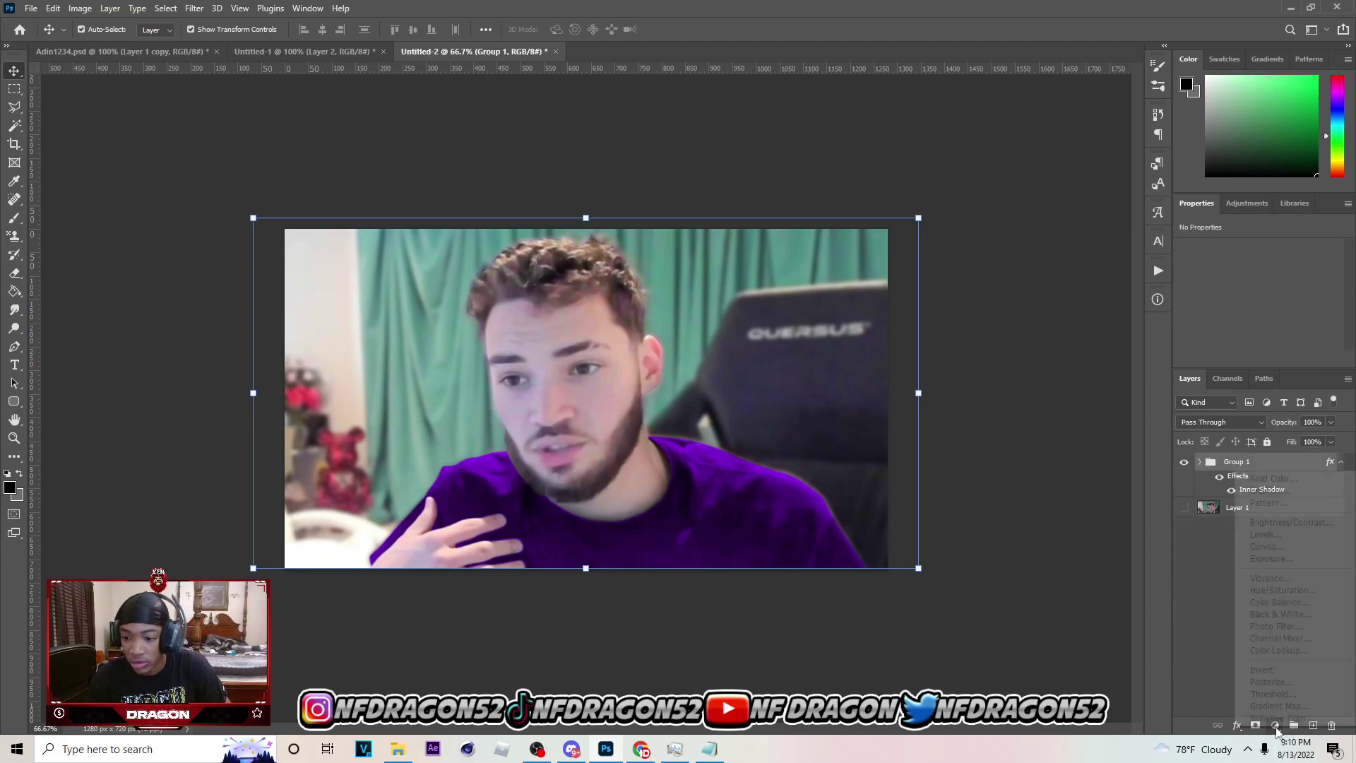
click(1272, 577)
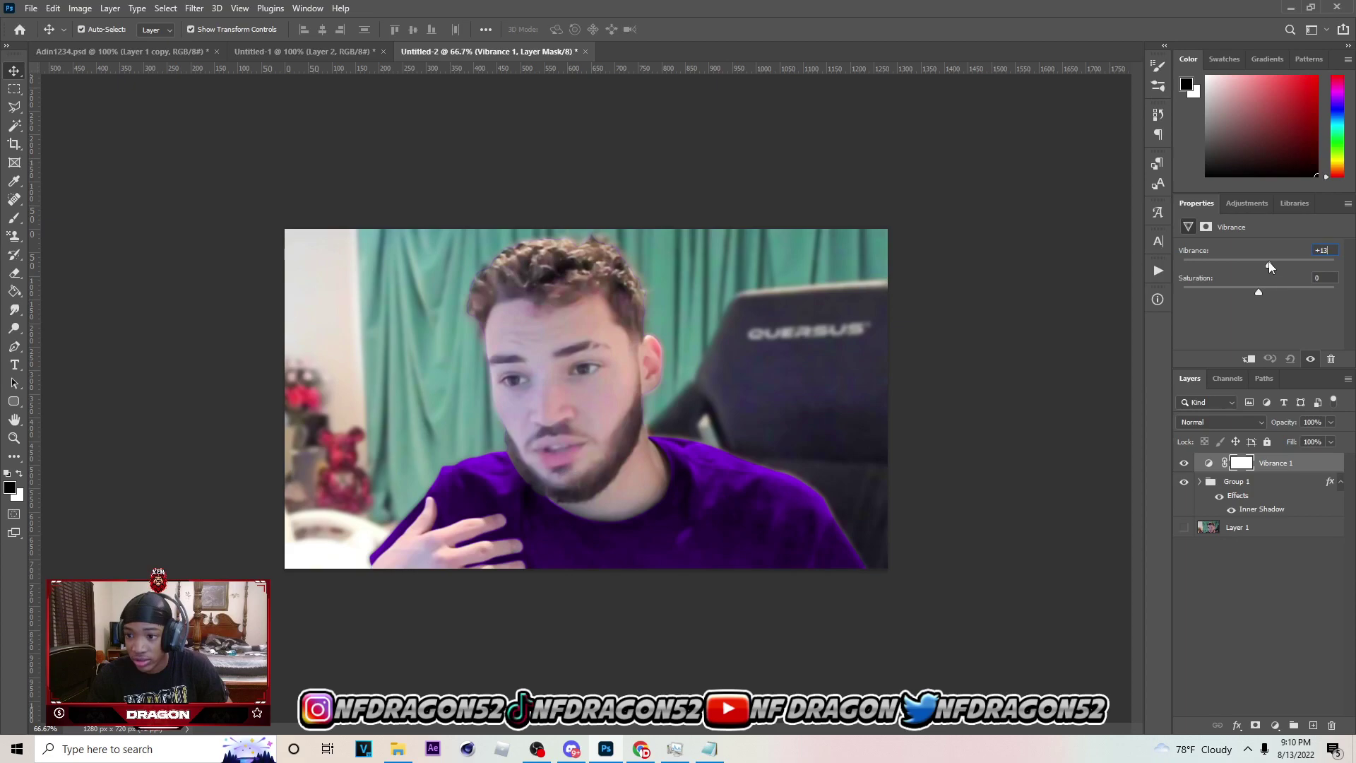
drag(1269, 265, 1271, 265)
click(1270, 291)
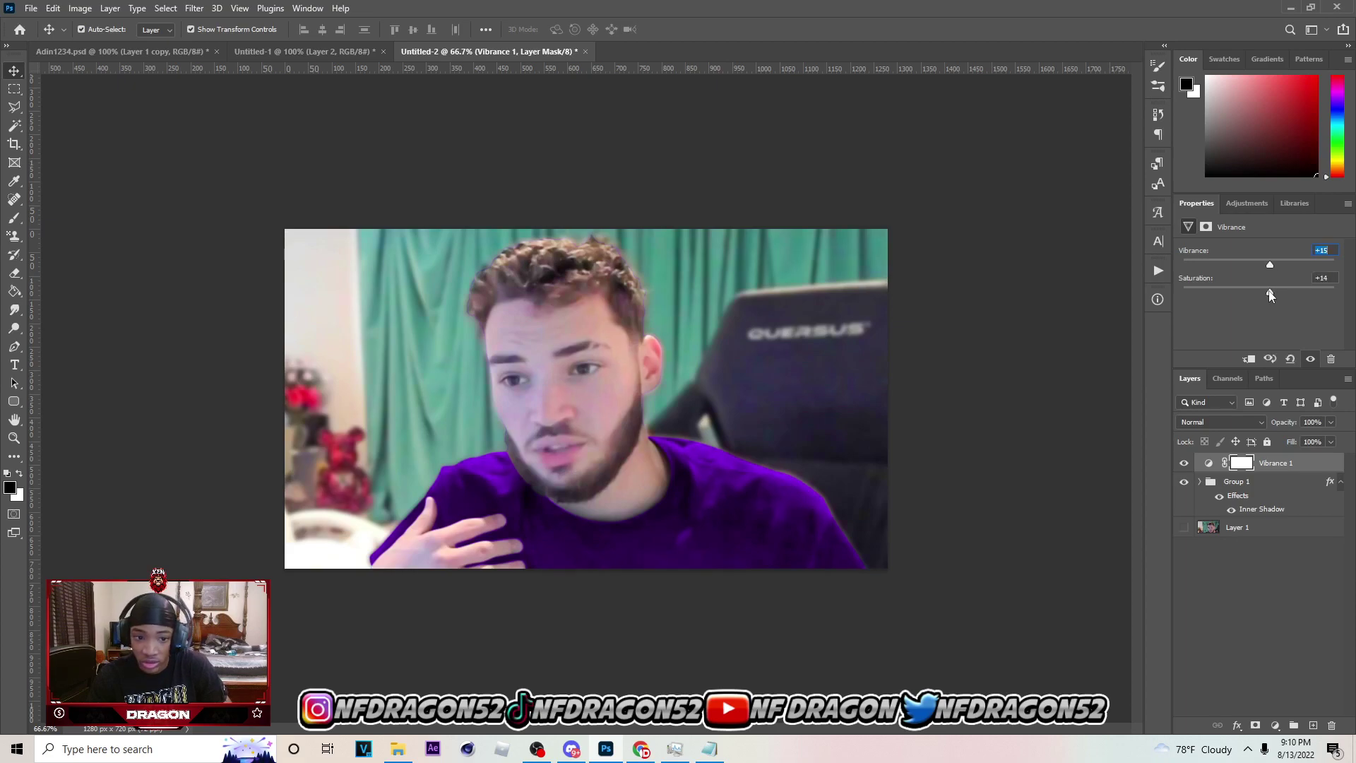
Add a Brightness/Contrast adjustment layer with Contrast 19
click(1275, 726)
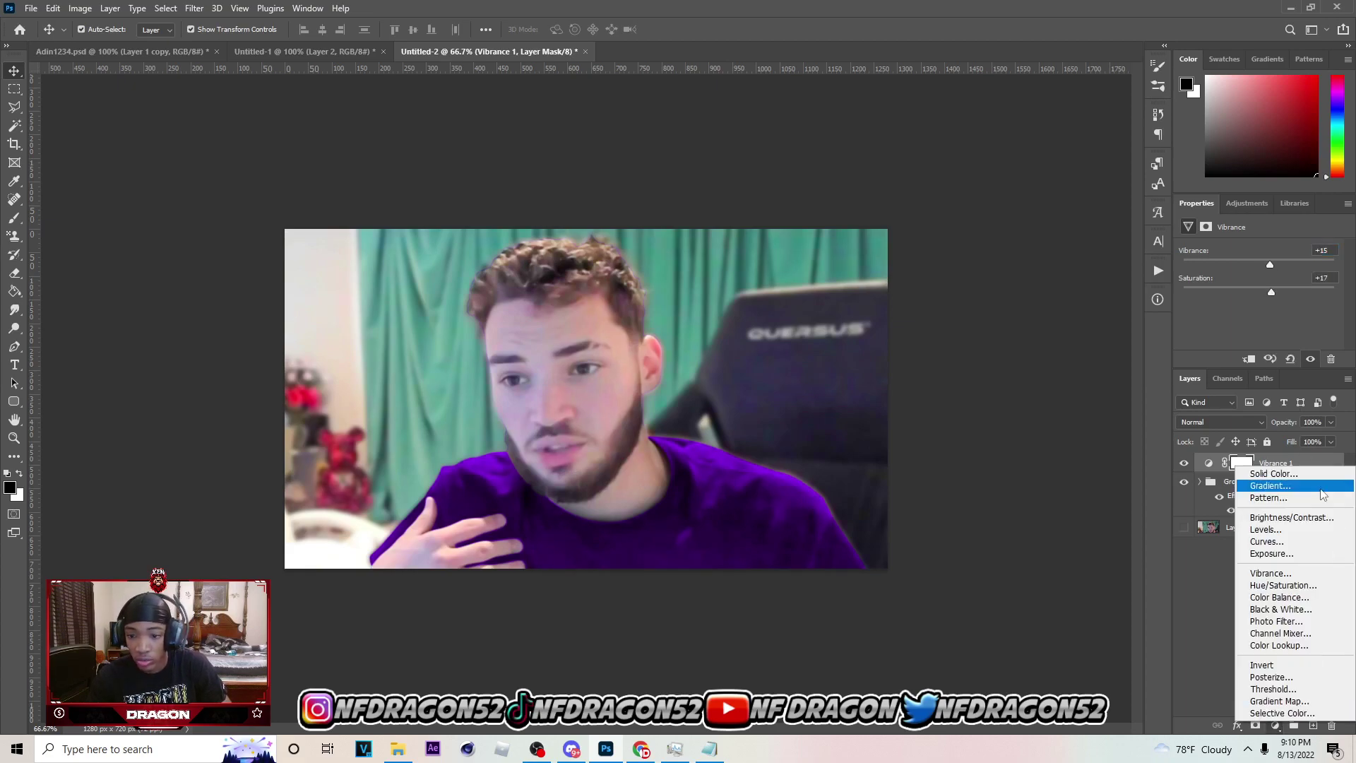
click(1279, 518)
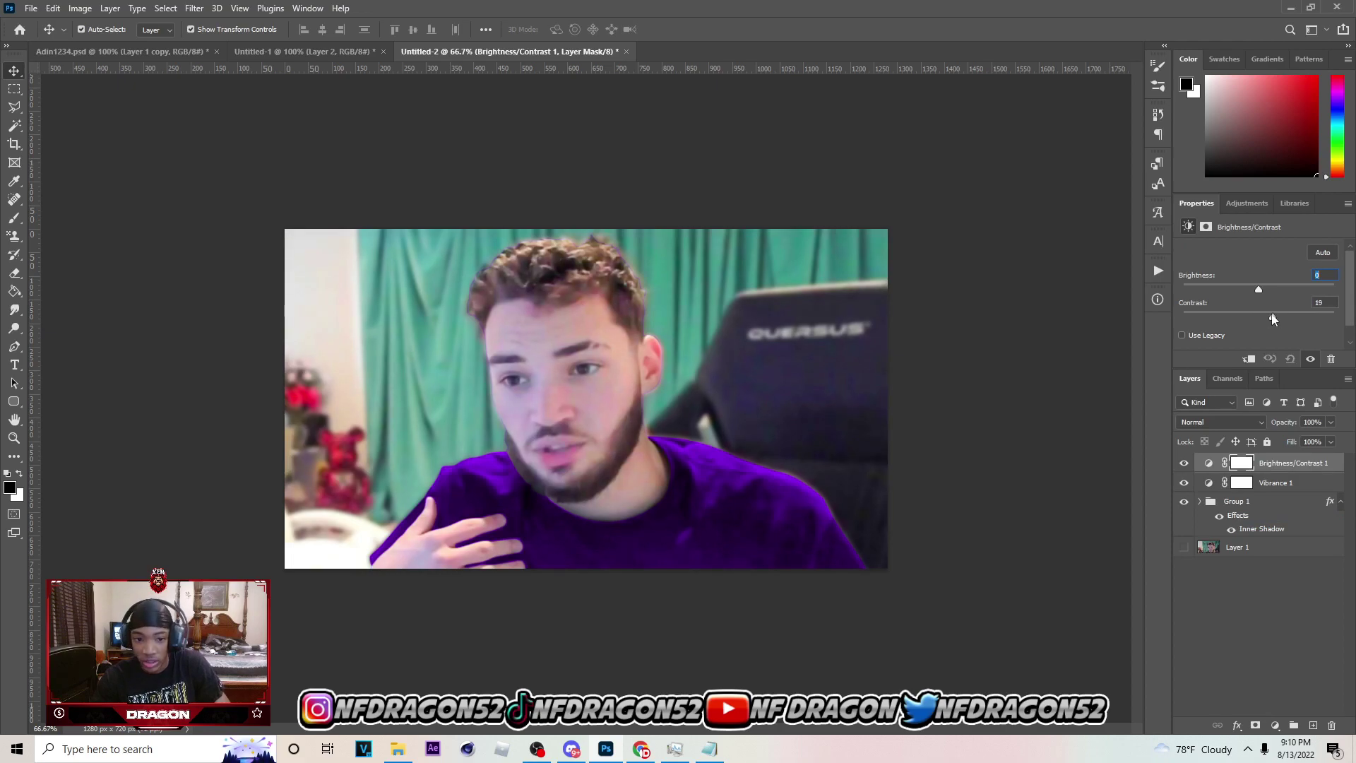
click(587, 351)
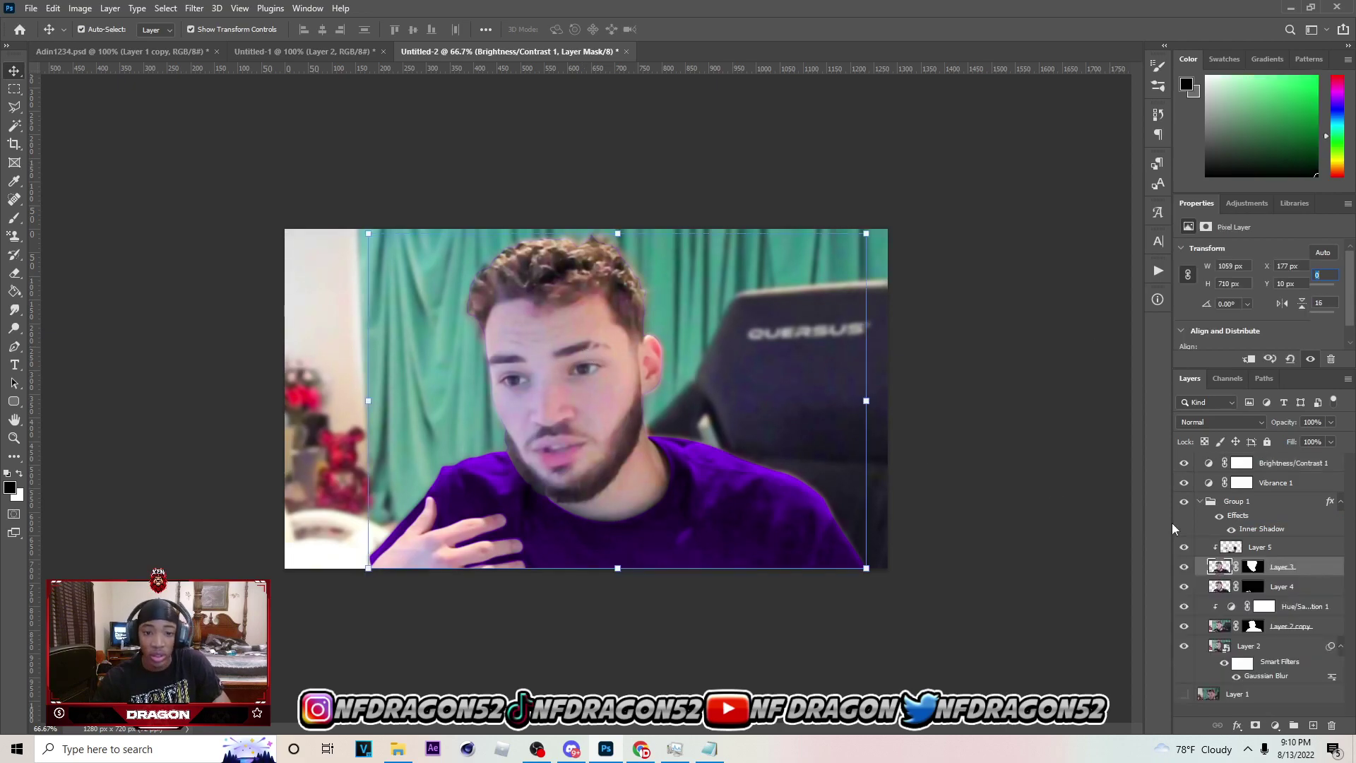
Select Layer 1 and create the empty Layer 6 directly above it
click(1200, 501)
click(1238, 548)
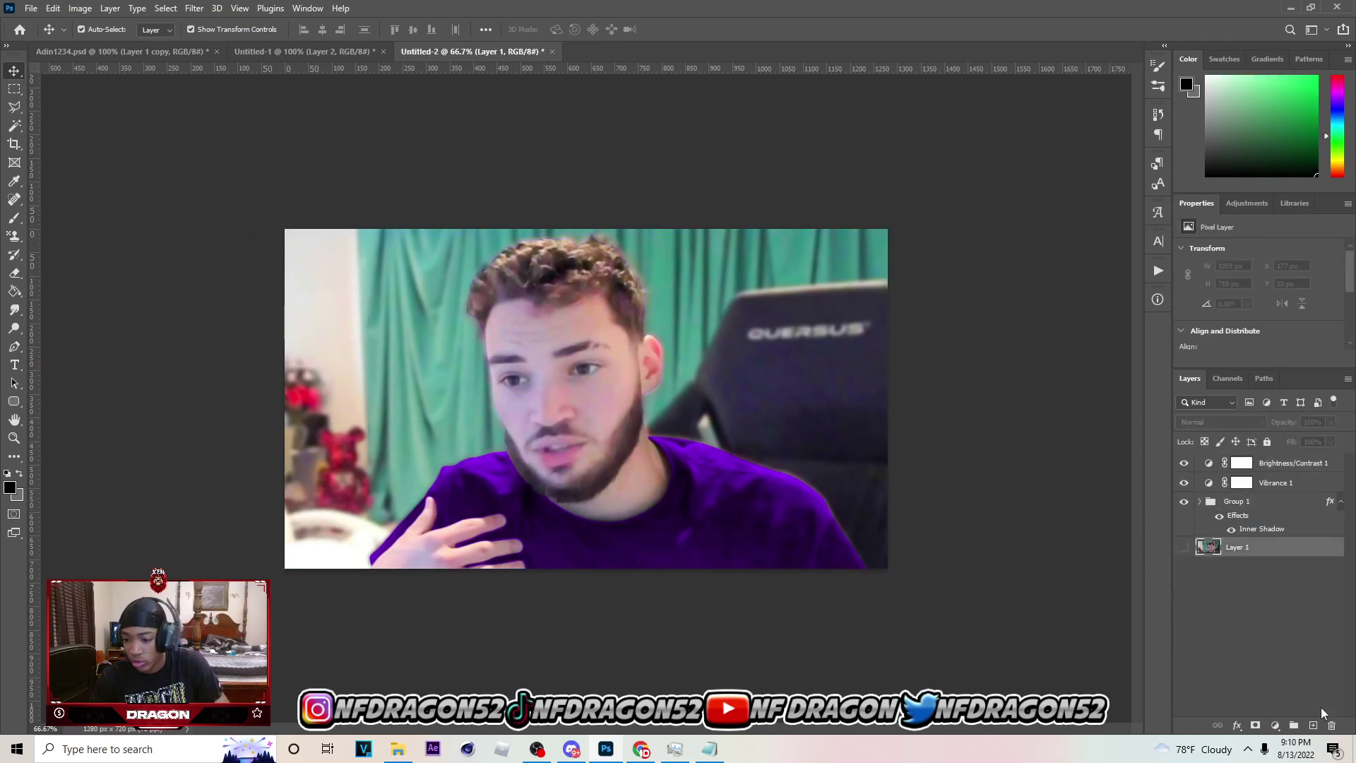
click(1314, 726)
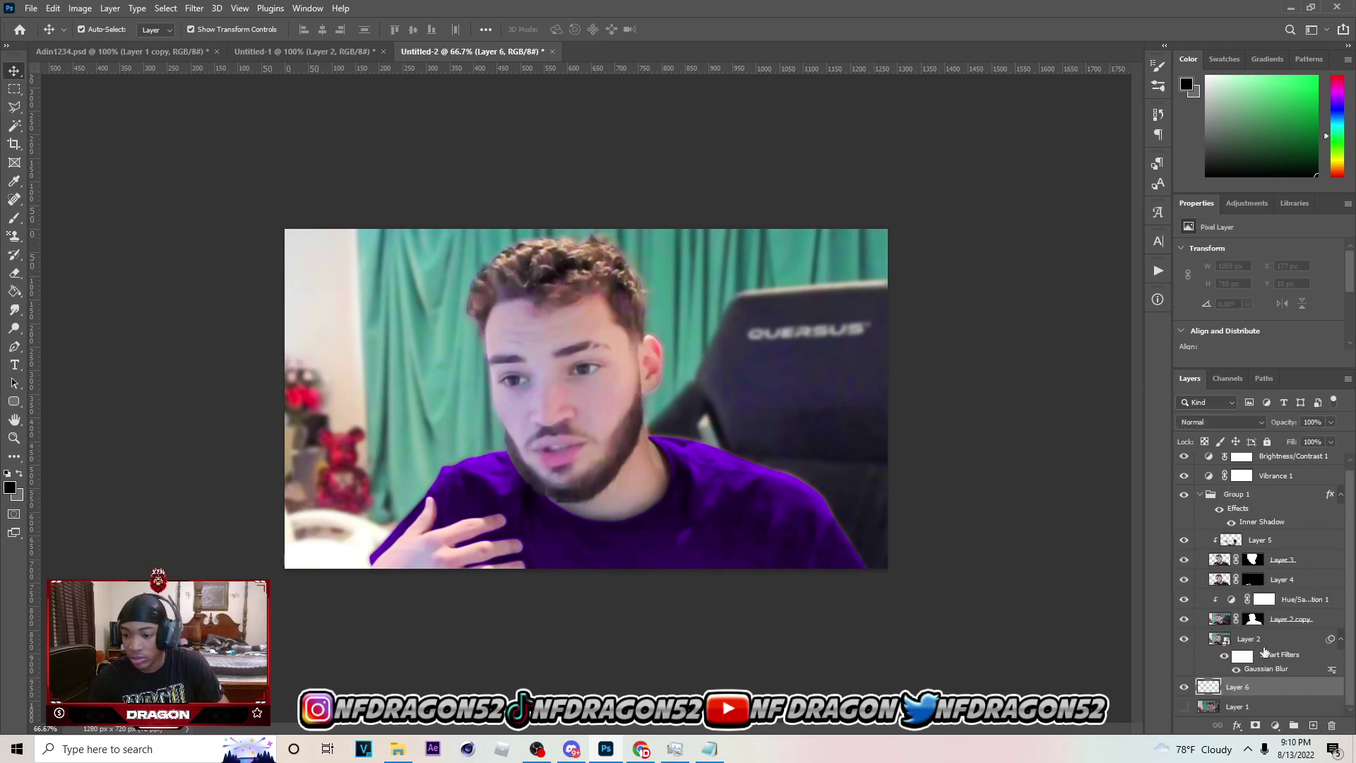
click(1264, 648)
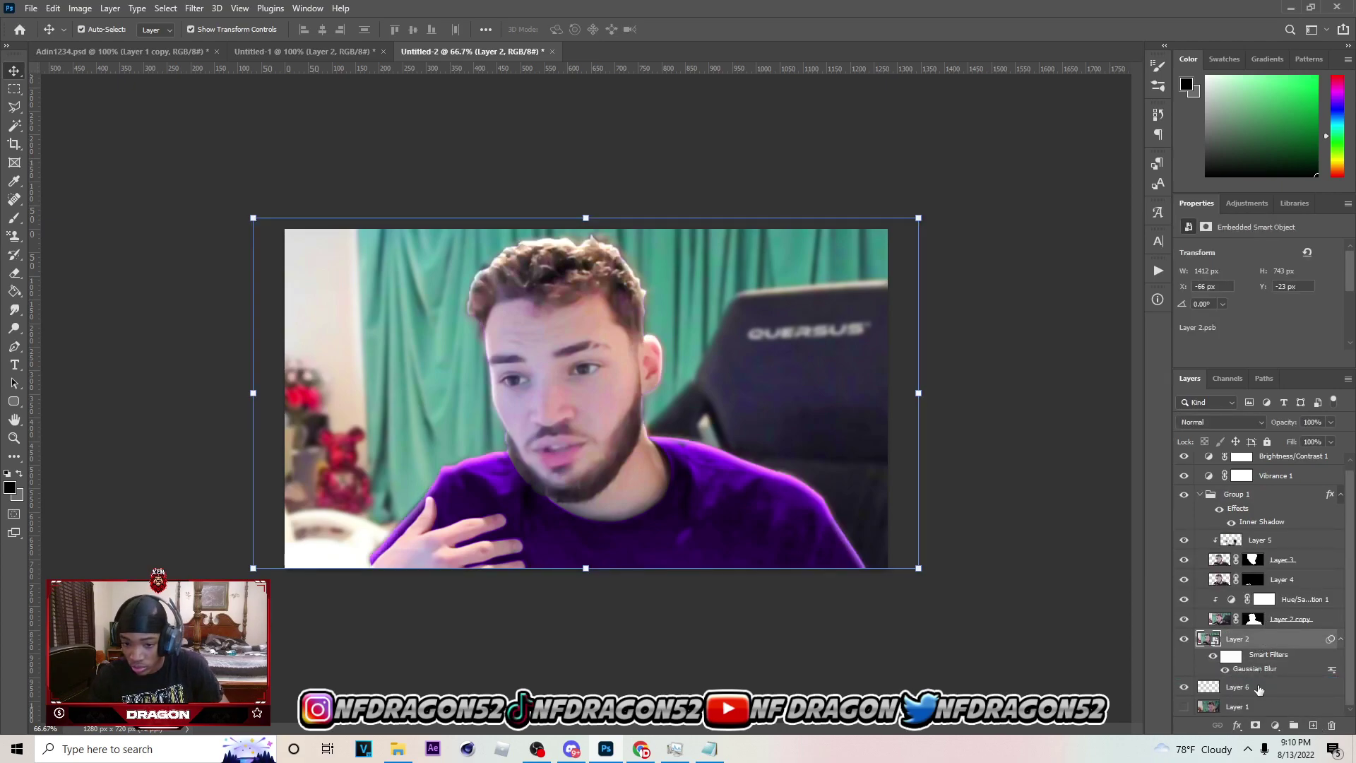